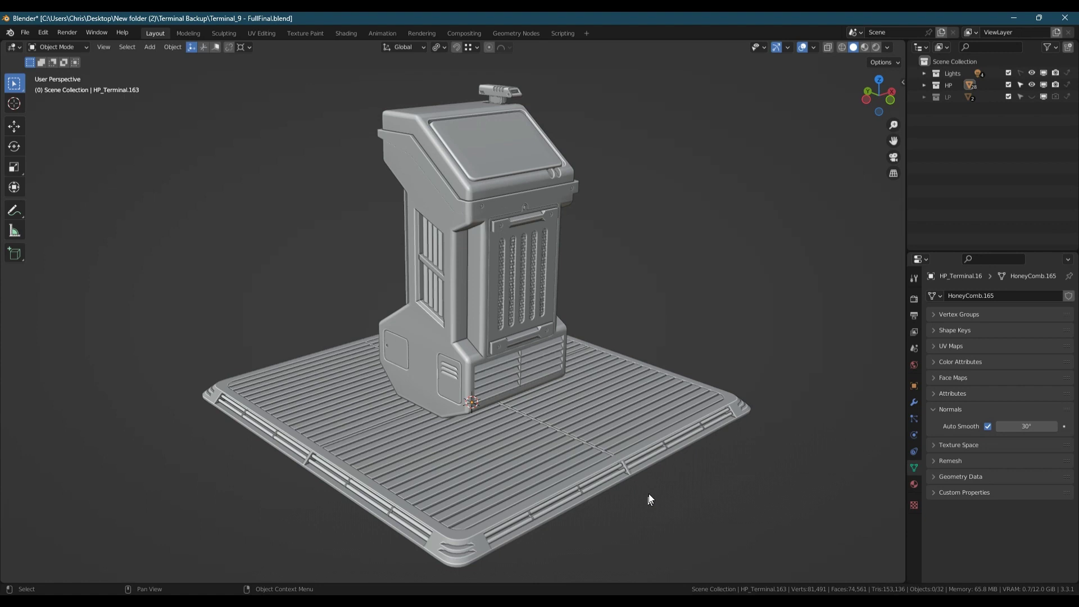
- Expand the HP and LP collections in the Outliner to list their objects
left_click(924, 85)
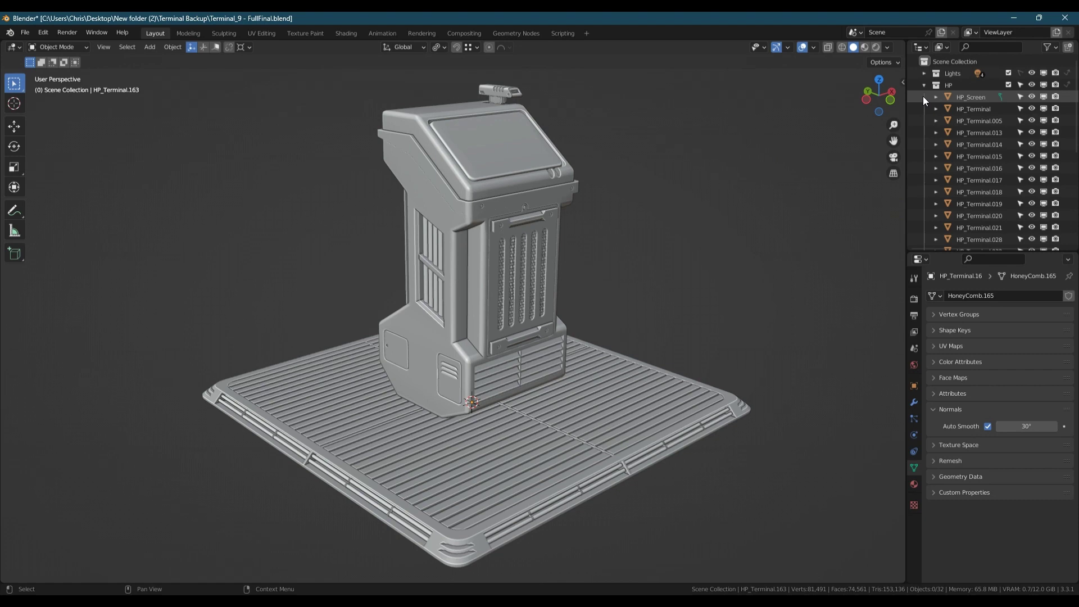
scroll(927, 127, "down", 6)
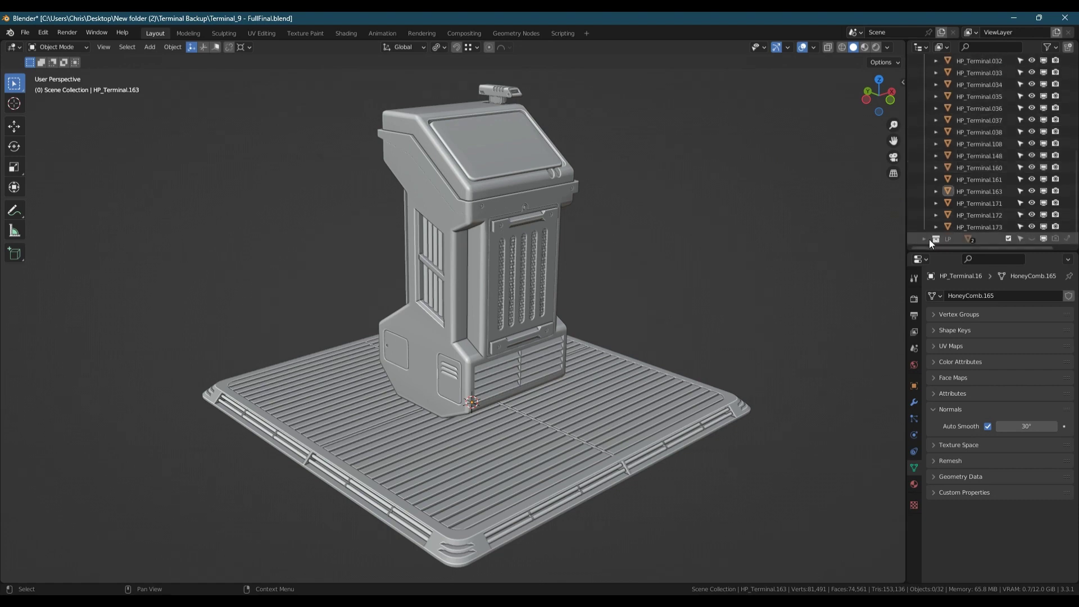
left_click(924, 239)
scroll(946, 221, "down", 1)
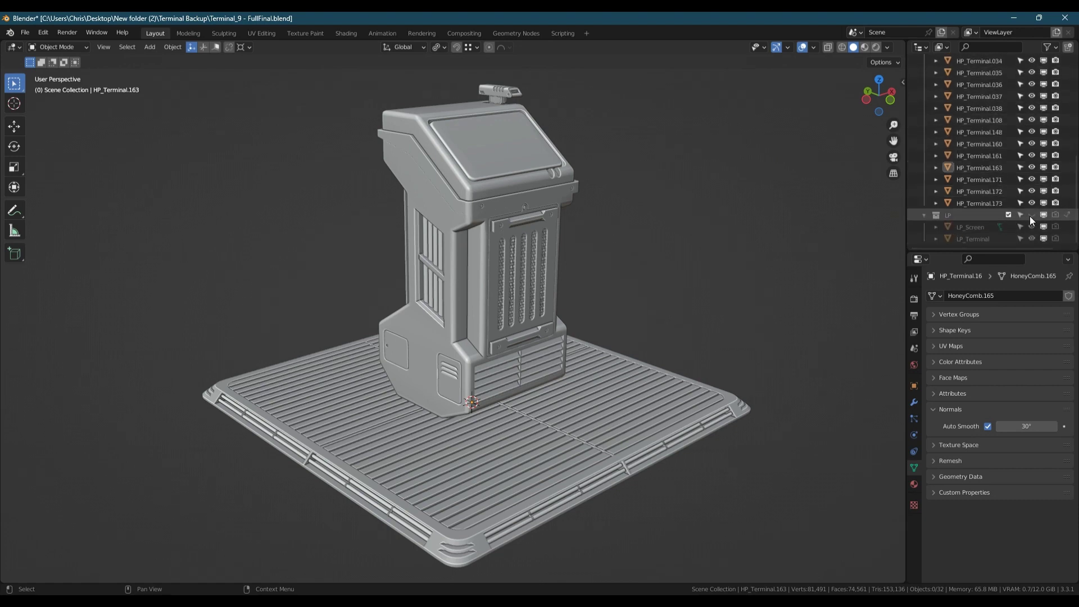
scroll(970, 130, "up", 8)
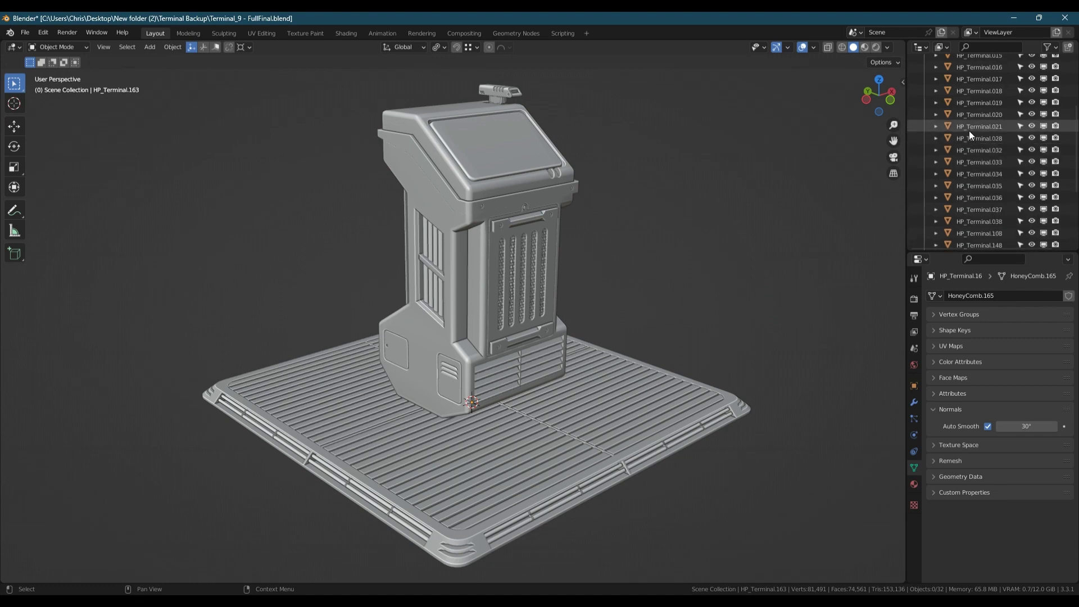
- Hide the high-poly collection to view the low-poly terminal, then show high-poly again
left_click(925, 85)
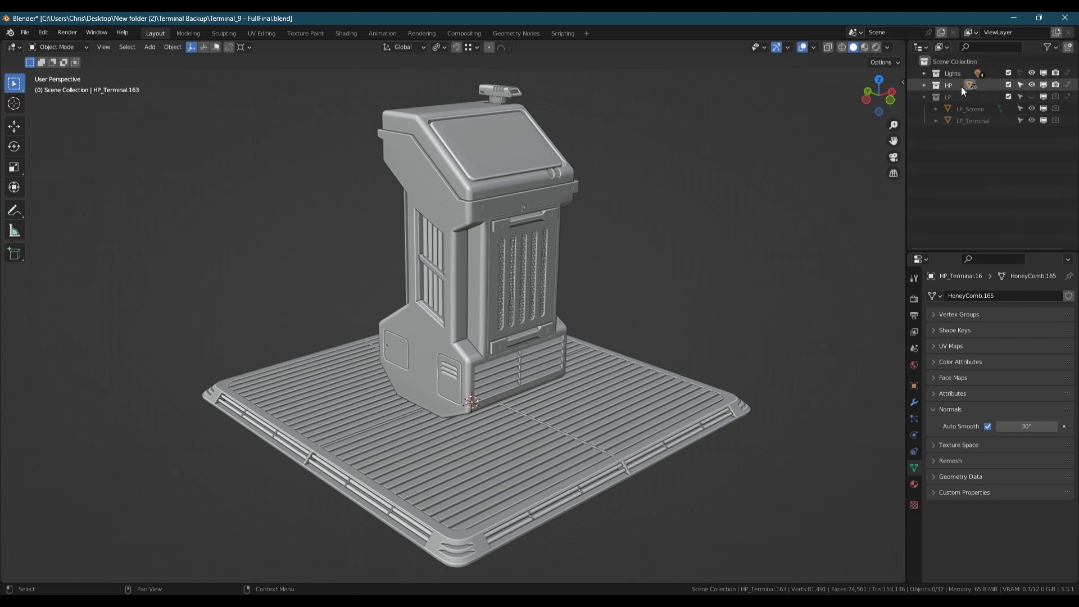
left_click(1032, 85)
left_click(1031, 96)
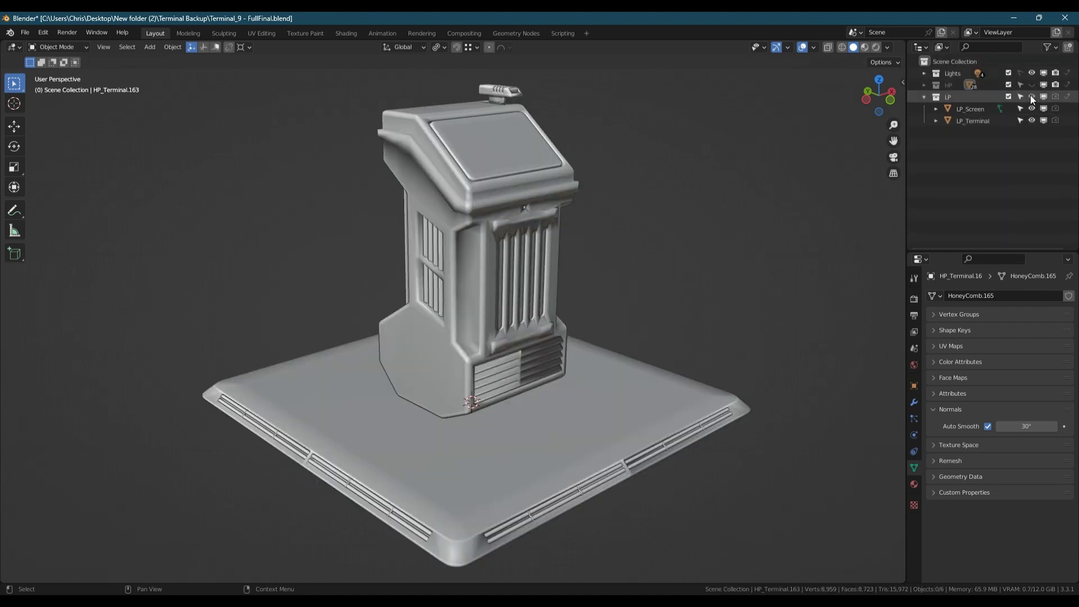
left_click(1032, 97)
left_click(1030, 85)
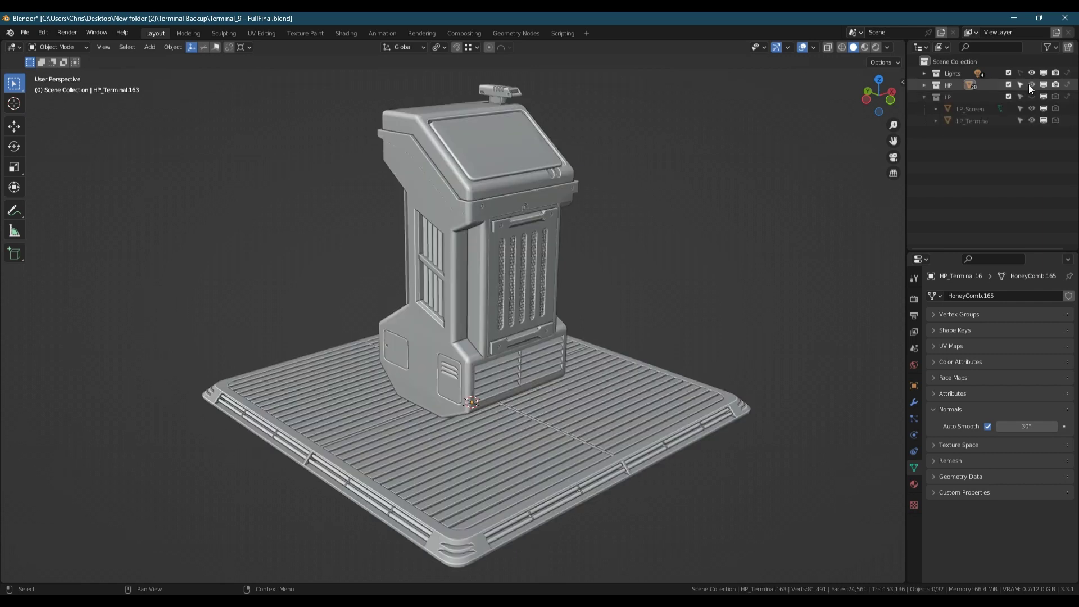
- Switch the viewport to Rendered shading and inspect the grille up close
left_click(877, 46)
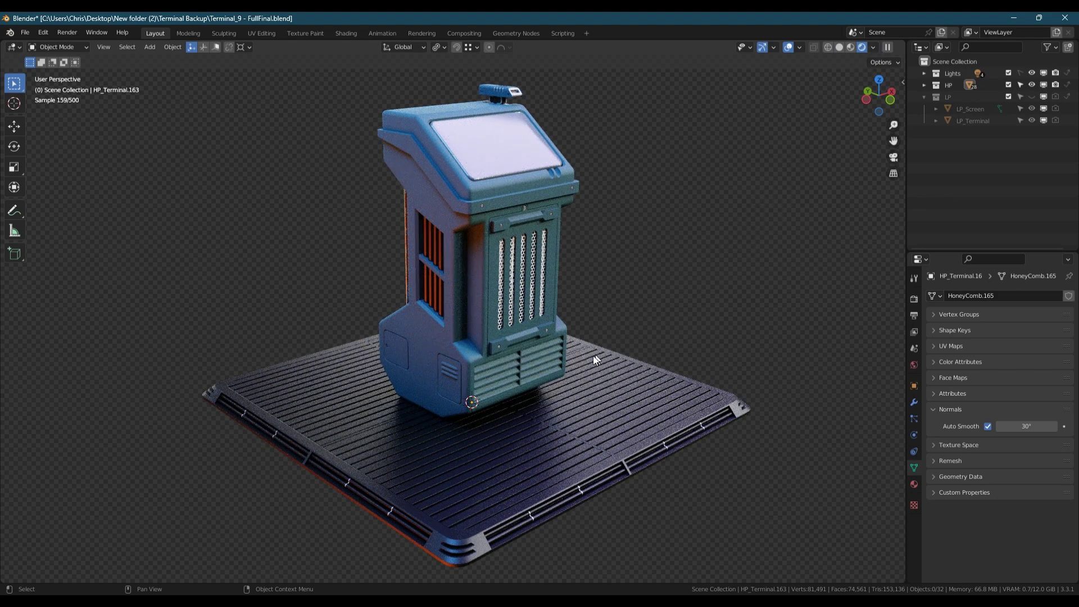
left_click(517, 384)
middle_click_drag(493, 383, 615, 366)
scroll(482, 352, "up", 5)
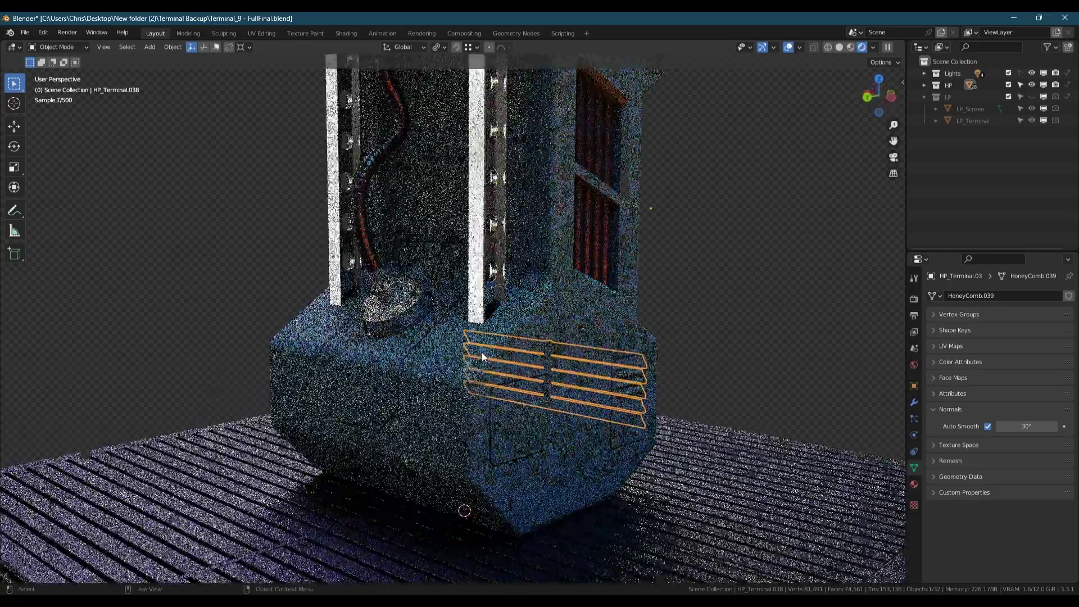
scroll(481, 352, "up", 8)
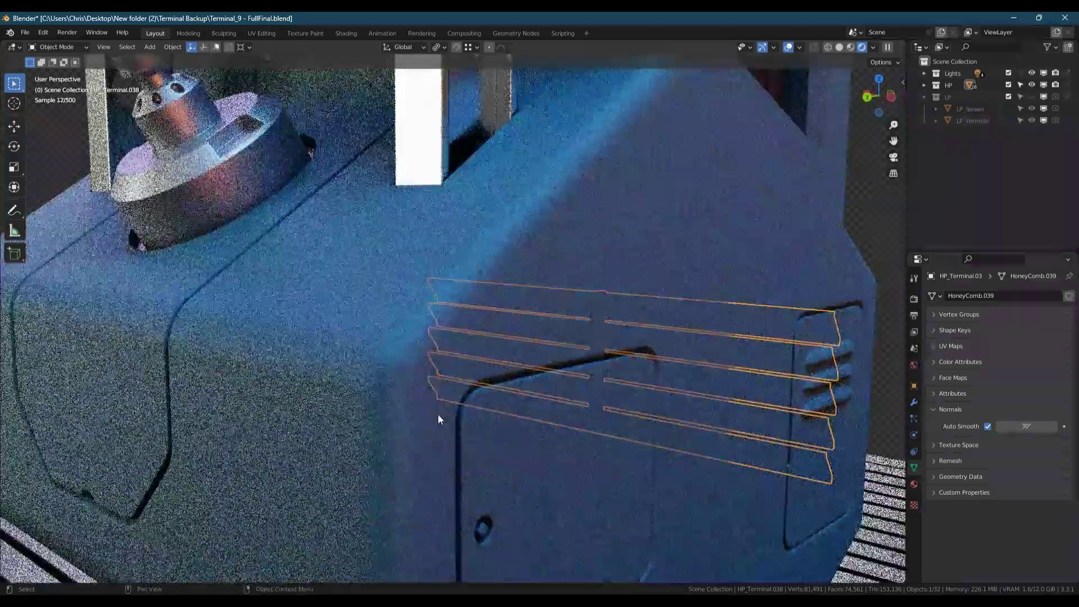
scroll(439, 419, "down", 5)
middle_click_drag(439, 419, 427, 356)
scroll(418, 359, "up", 4)
- Select the back plate and terminal body, and orbit to a close top-down view
left_click(588, 467)
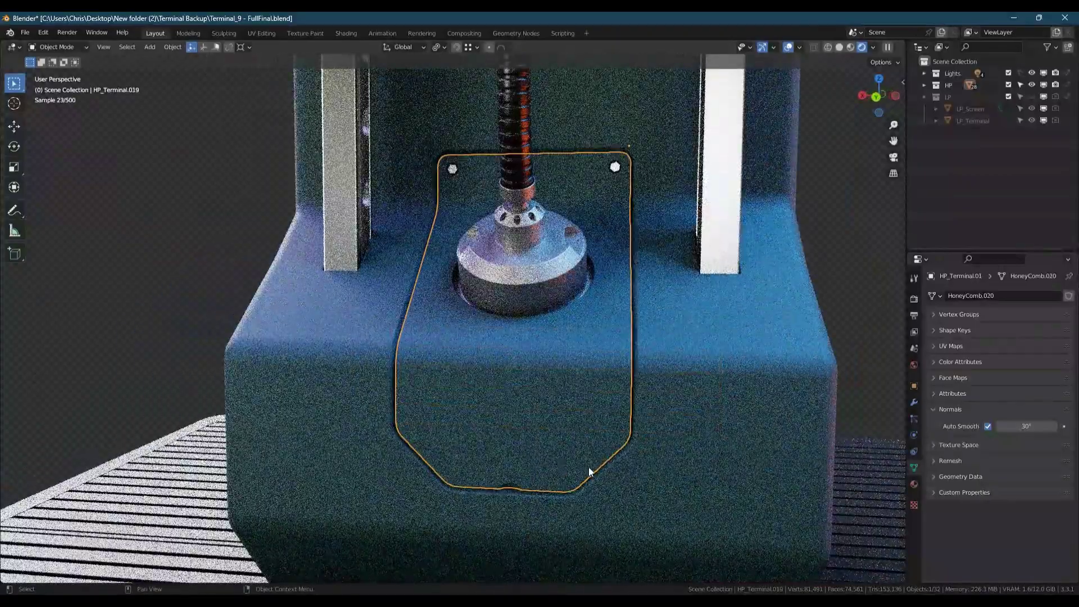
left_click(803, 389)
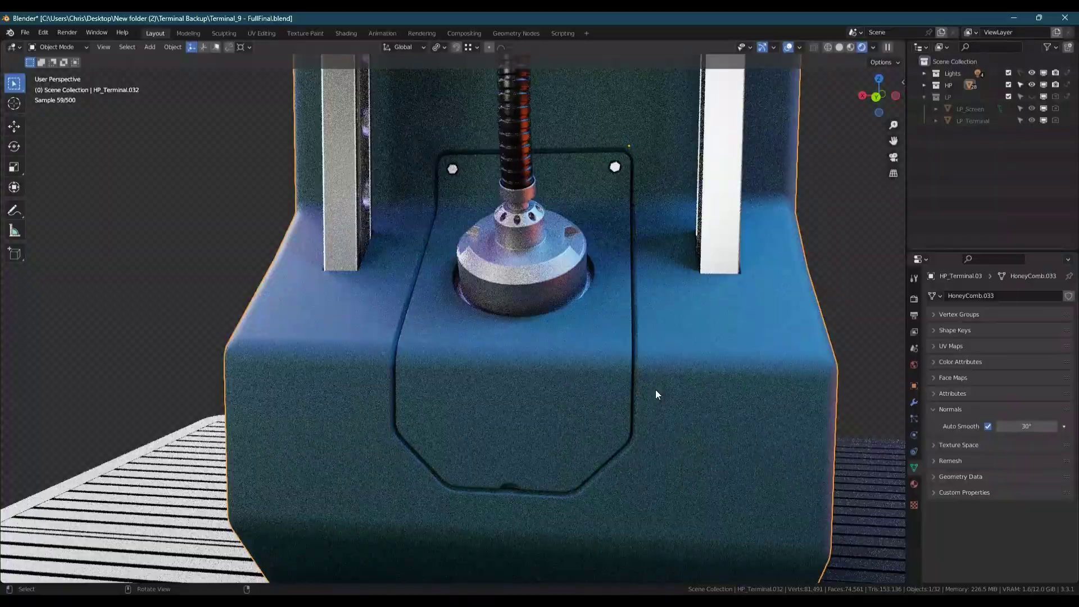
middle_click_drag(656, 390, 734, 267)
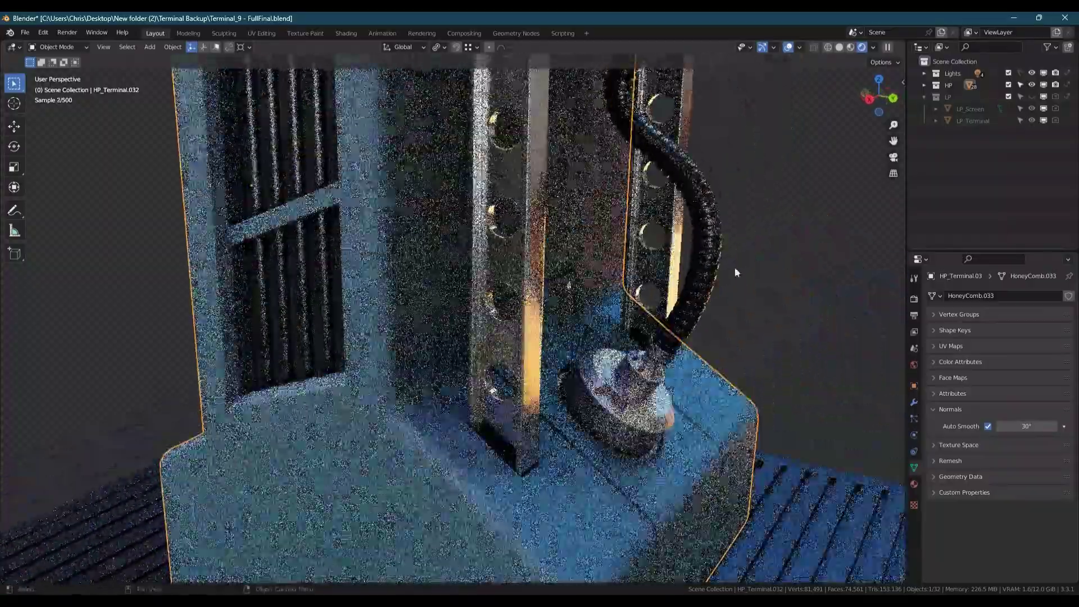
middle_click_drag(678, 212, 541, 306)
scroll(541, 306, "down", 3)
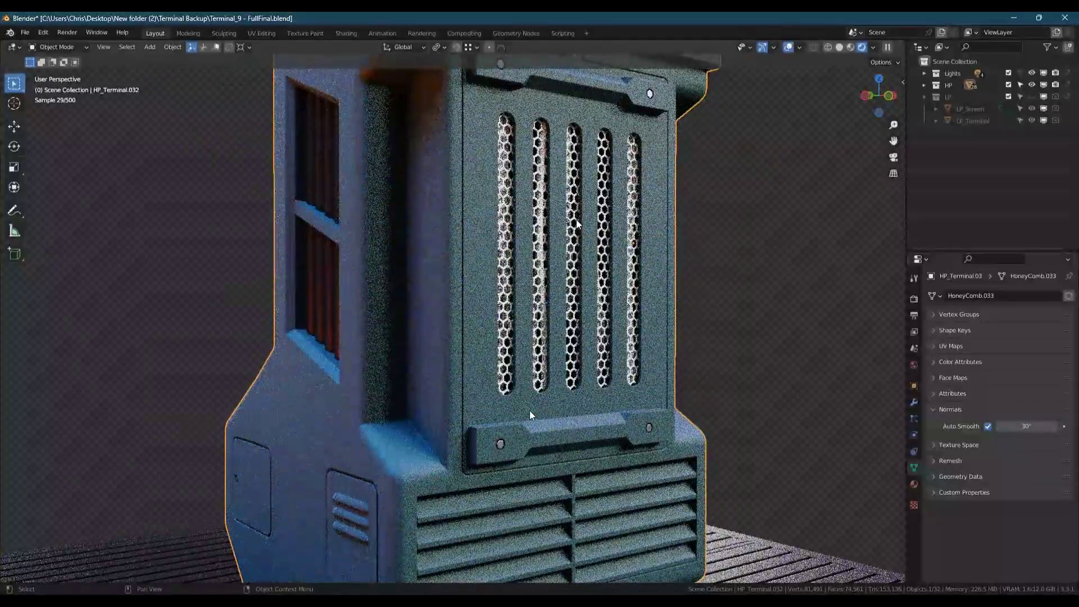
middle_click_drag(530, 411, 494, 330)
scroll(485, 318, "up", 5)
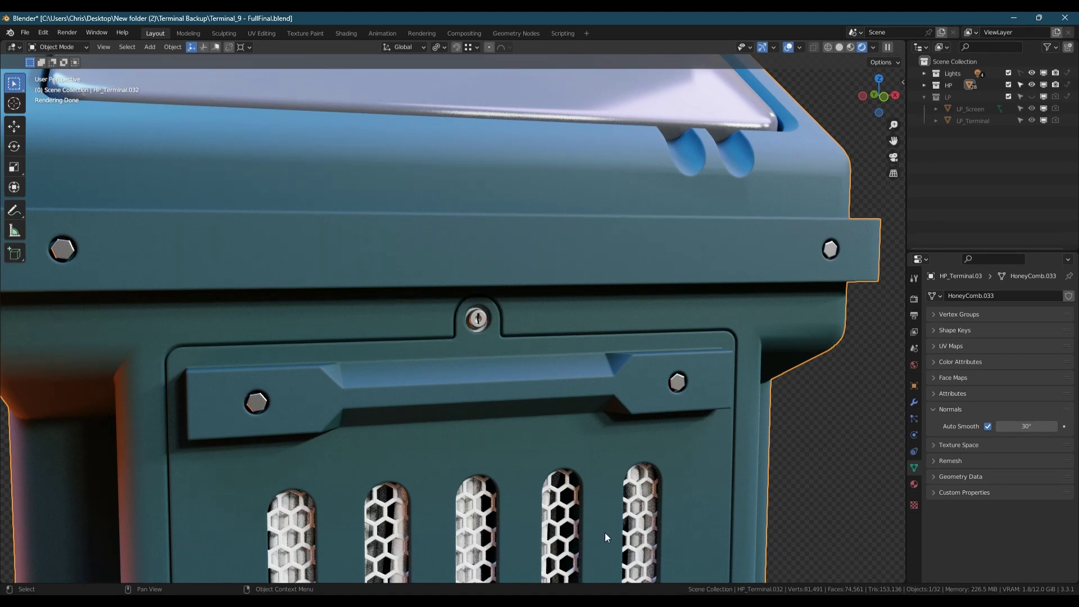
- In Solid shading, delete the honeycomb mesh and cables while keeping the slotted front panel
left_click(838, 49)
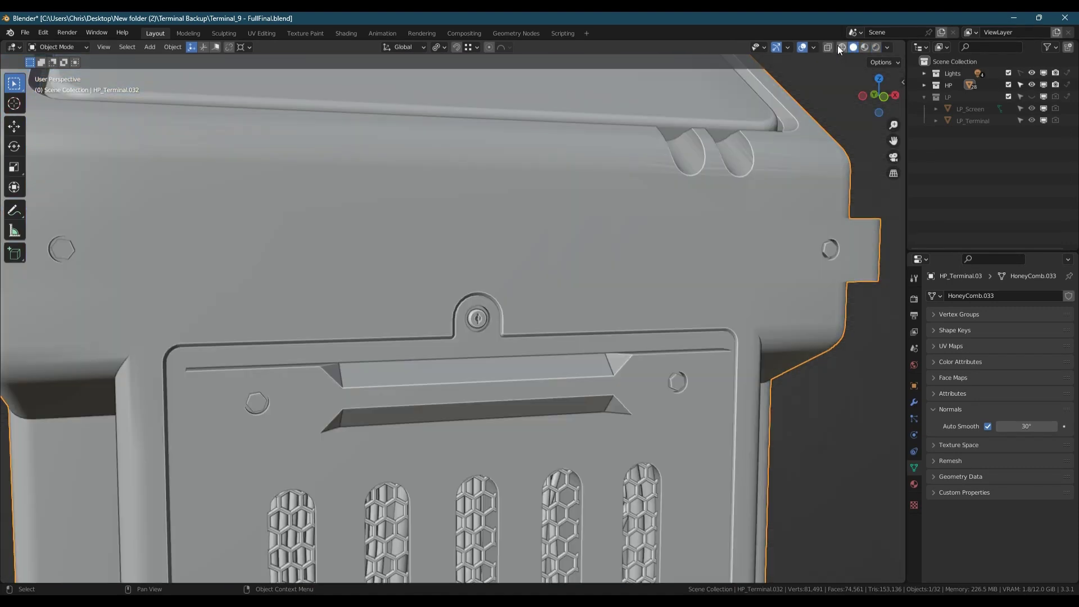
scroll(535, 488, "down", 4)
middle_click_drag(534, 488, 556, 197)
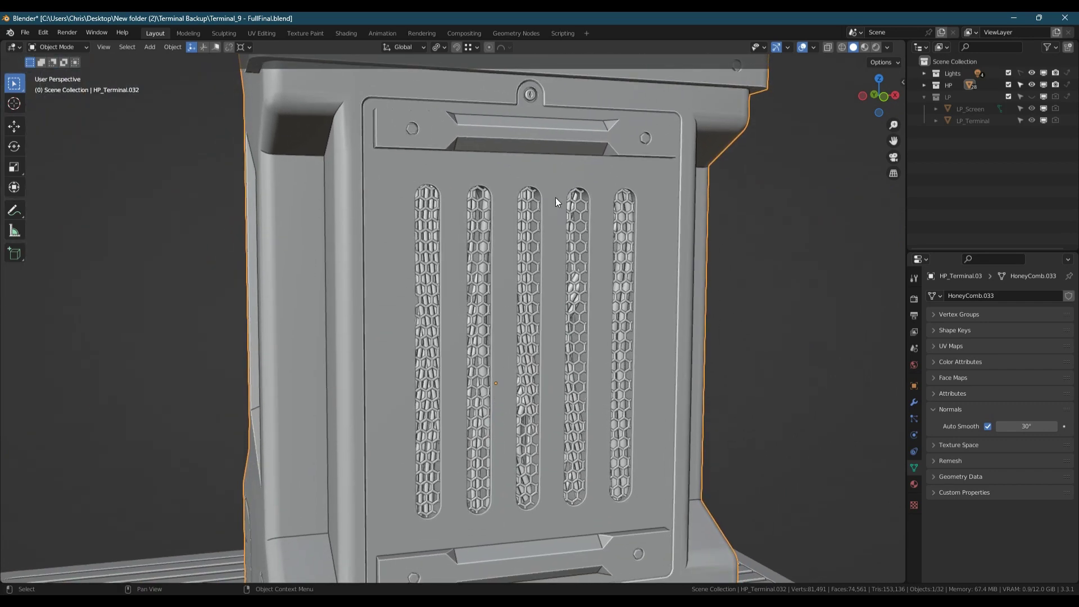
left_click(387, 270)
key("Delete")
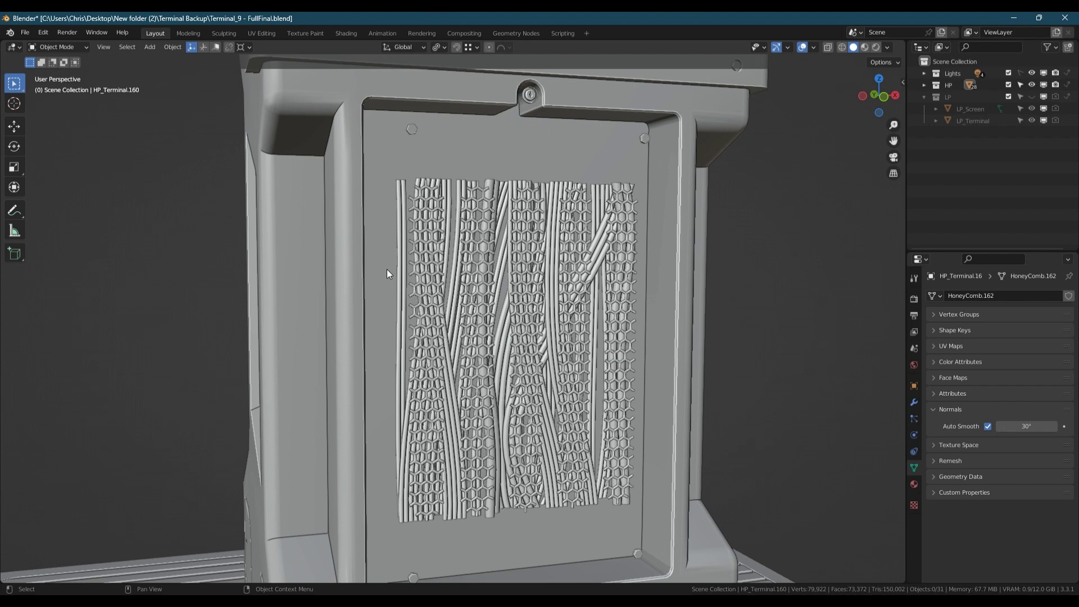
left_click(421, 261)
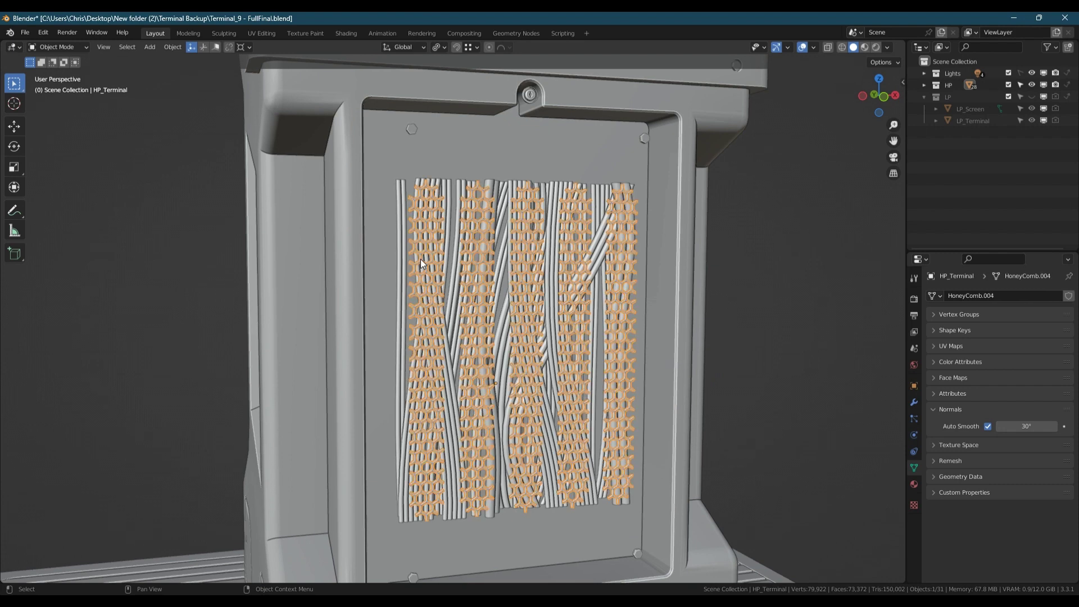
key("Delete")
left_click(421, 260)
key("Delete")
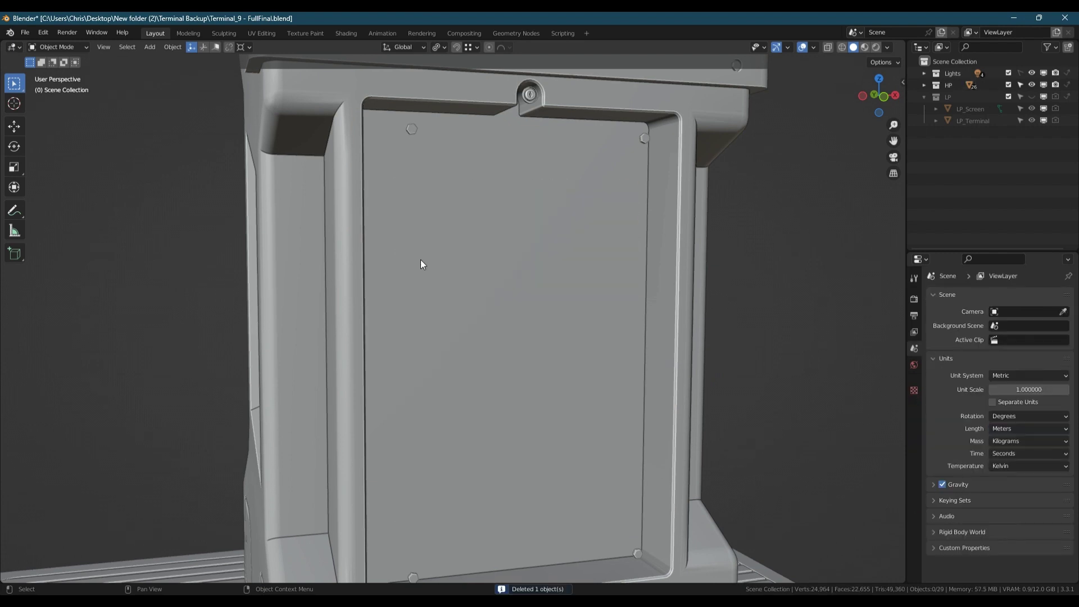
key("ctrl+z")
- Delete the HP_Screen panel
scroll(420, 264, "down", 3)
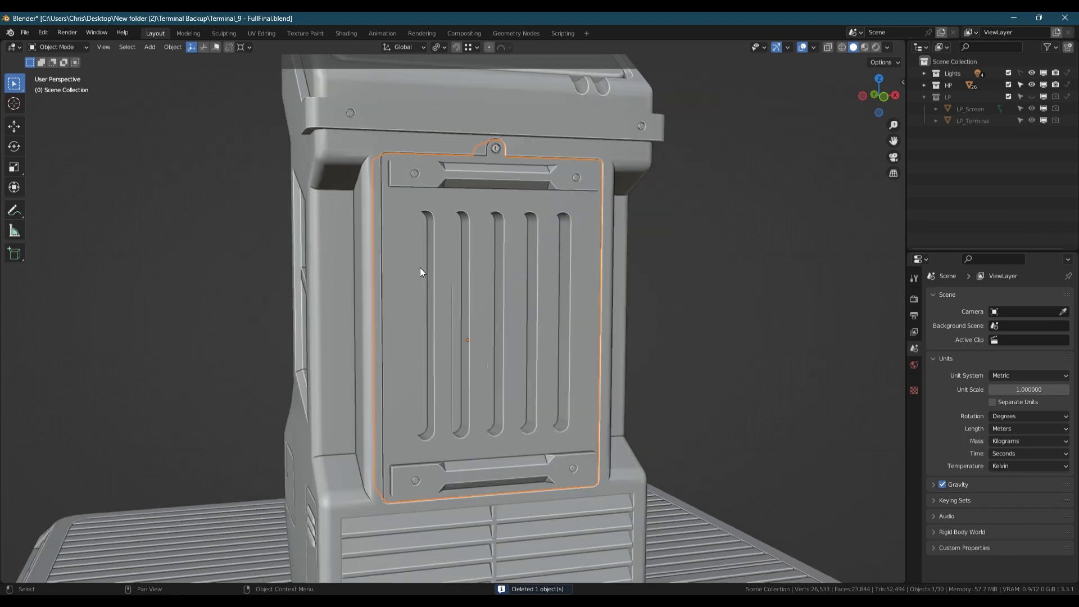
middle_click_drag(420, 267, 517, 398)
left_click(479, 238)
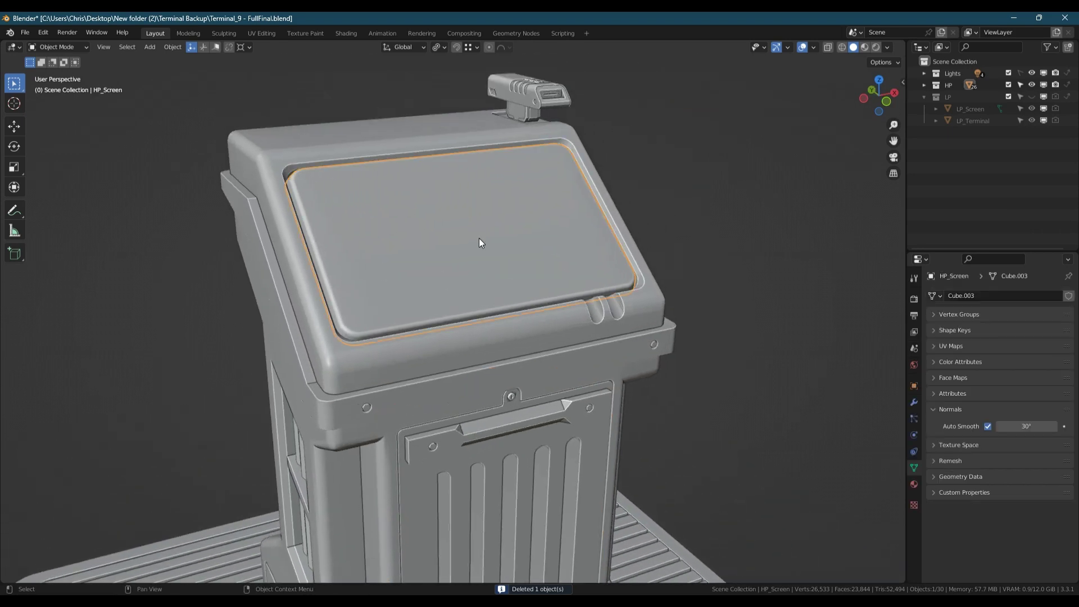
key("Delete")
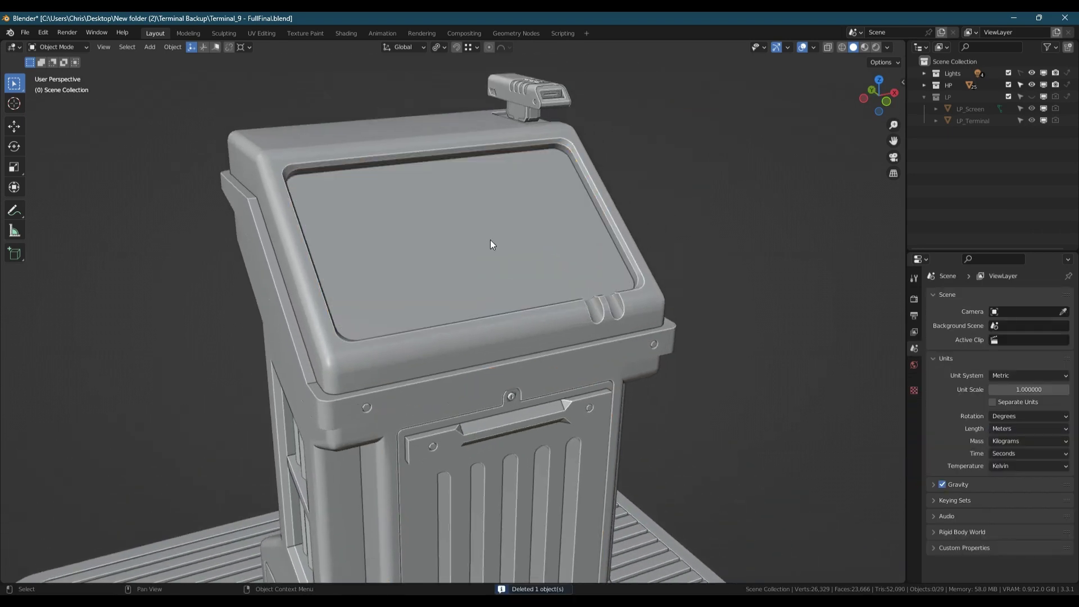
- Hide the HP collection, show LP, and select the LP_Terminal body
left_click(1032, 84)
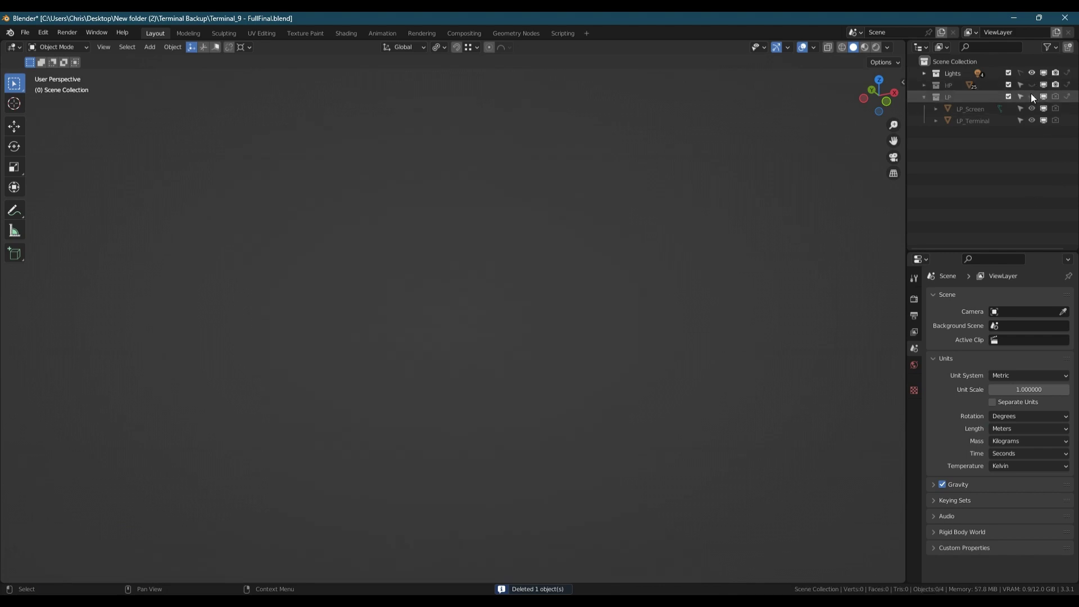
left_click(1032, 96)
left_click(578, 495)
middle_click_drag(579, 497, 572, 334, "shift")
scroll(572, 333, "up", 2)
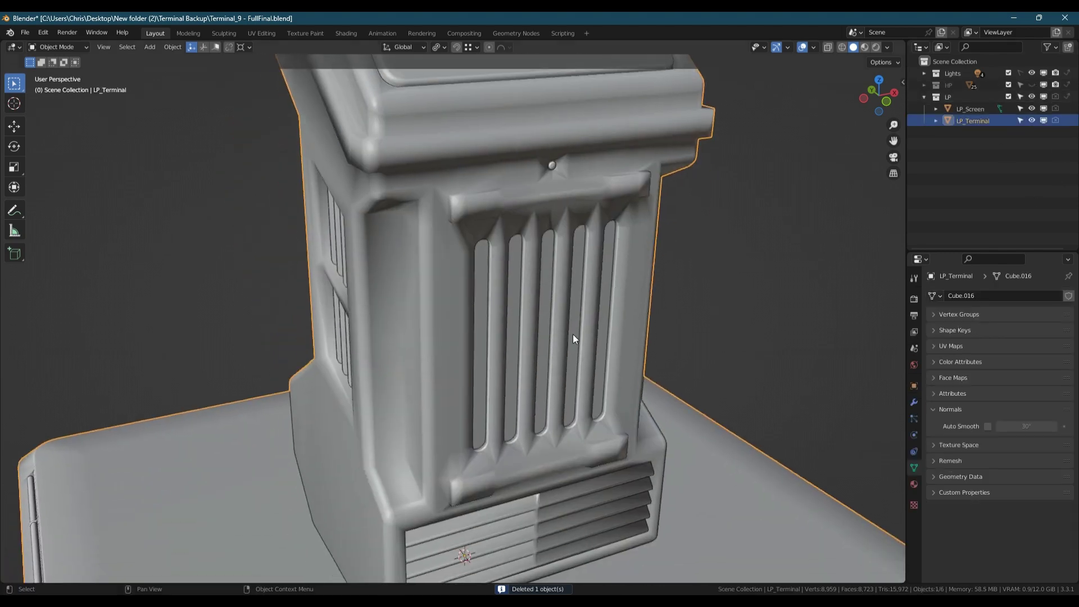
- Clean up LP_Terminal's front slot geometry in Edit Mode, then delete LP_Screen
key("Tab")
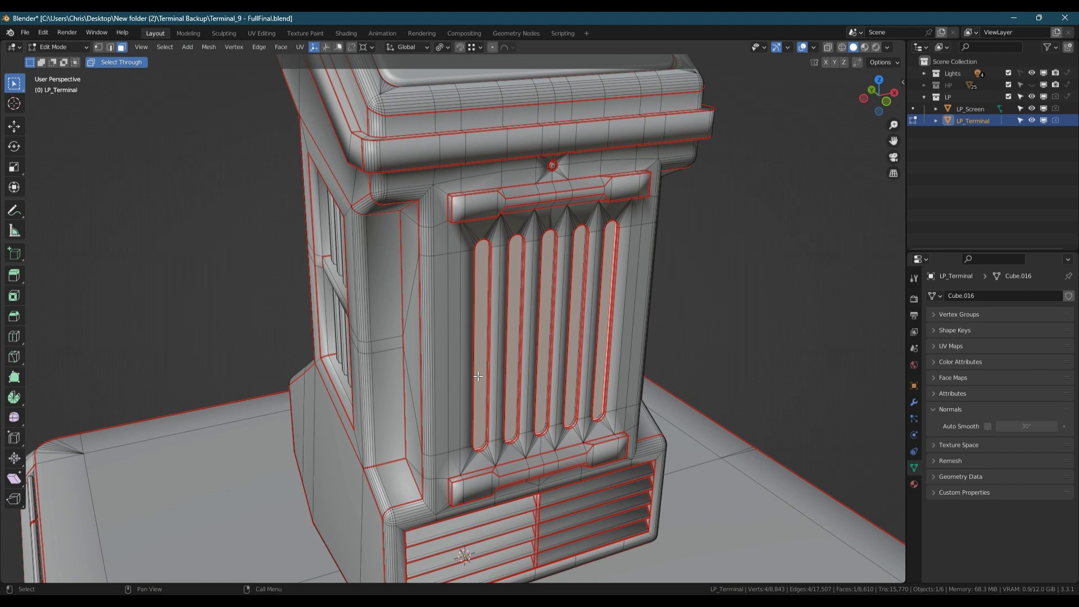
key("ctrl+z")
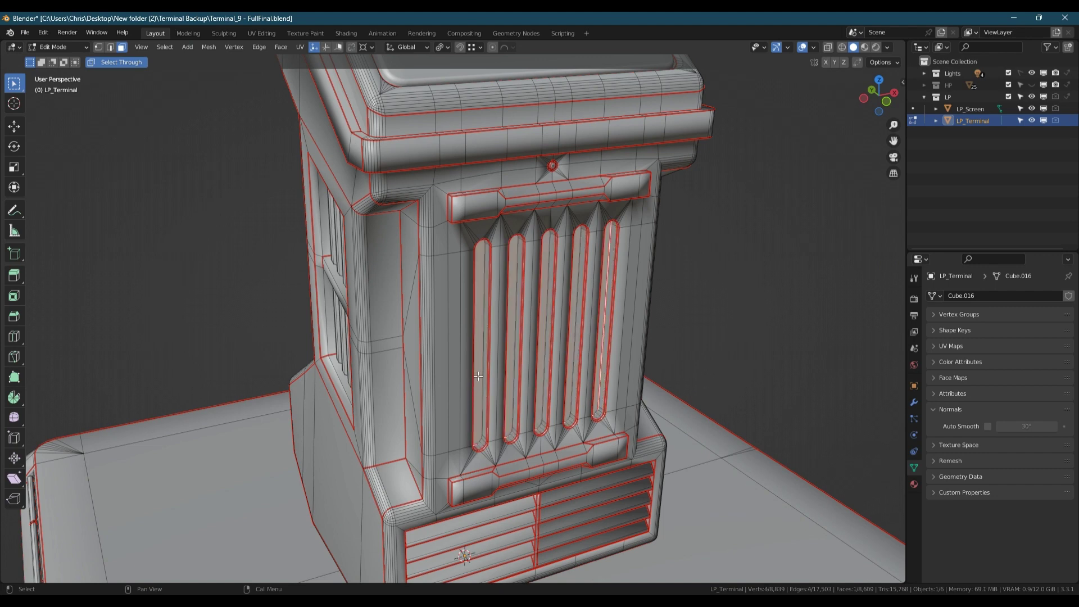
key("ctrl+z")
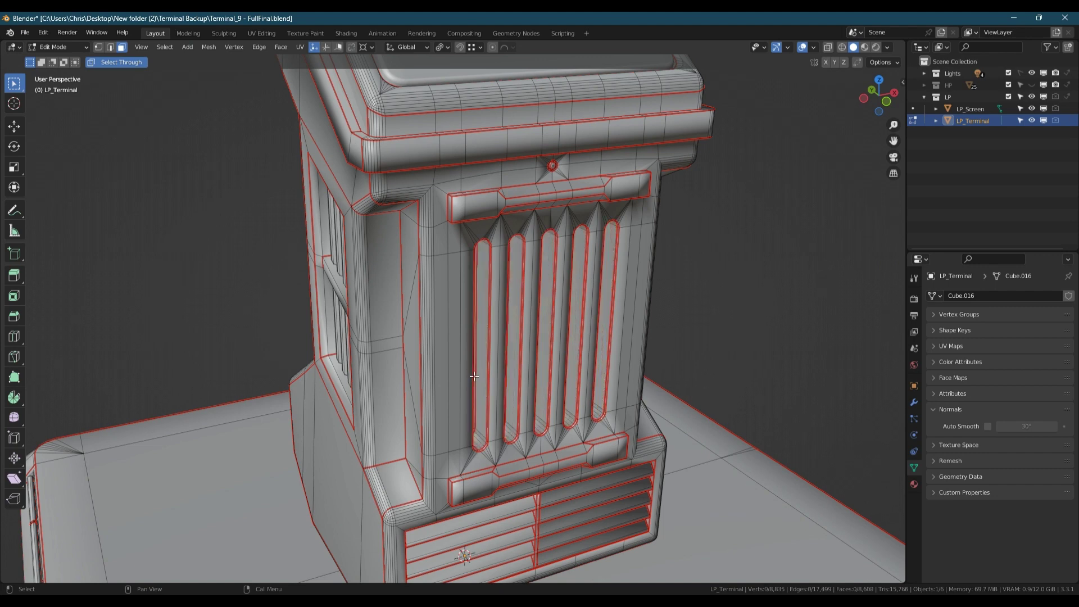
scroll(476, 376, "up", 8, "shift")
key("Tab")
left_click(464, 234)
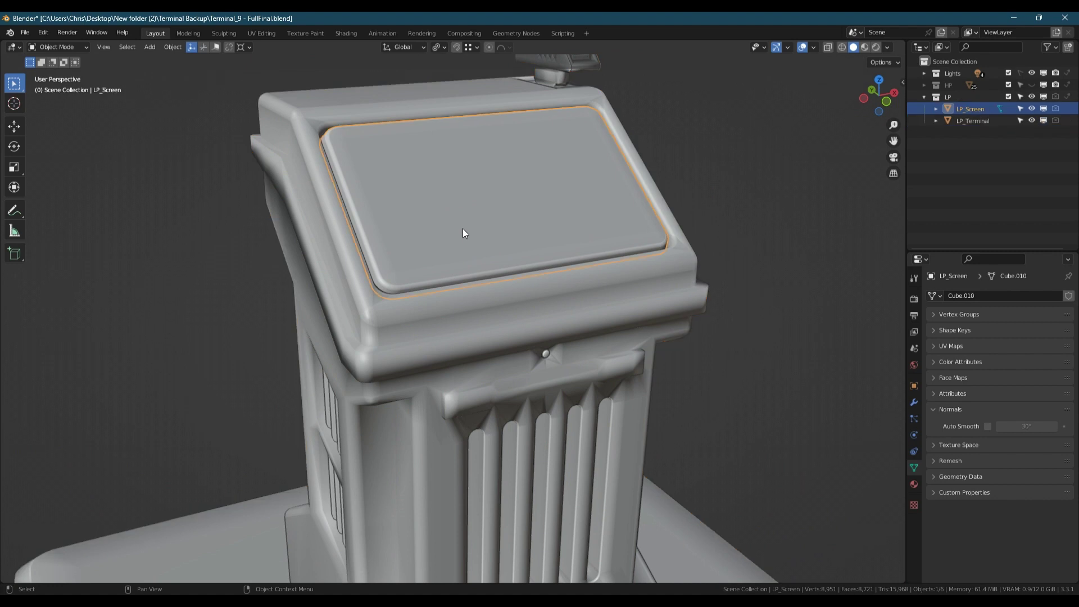
key("Delete")
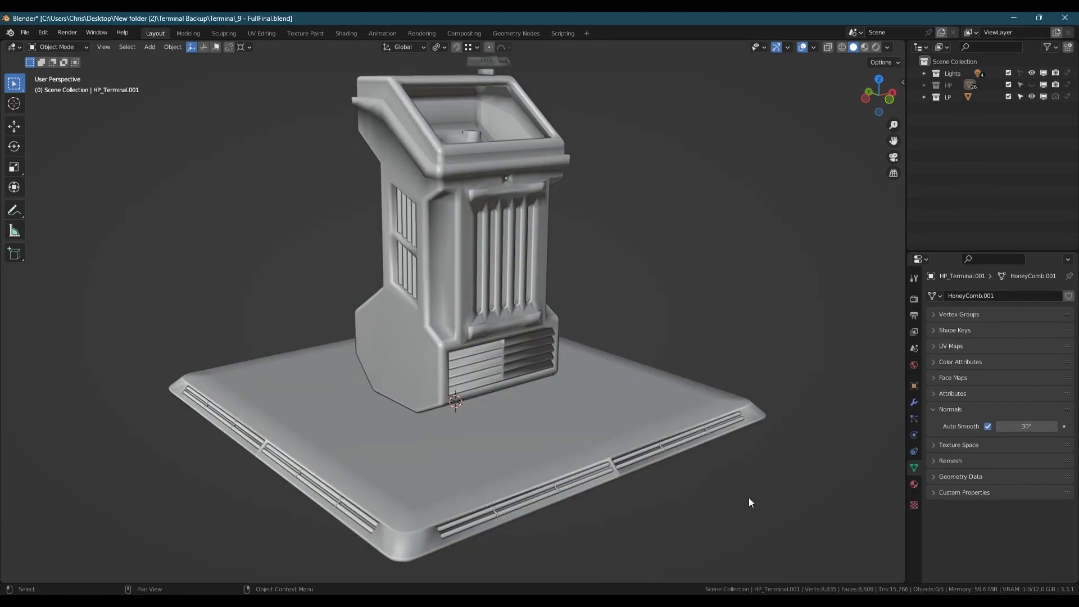
- Show the high-poly collection and lower the base plate by 0.2 m on Z
left_click(1031, 97)
left_click(1031, 85)
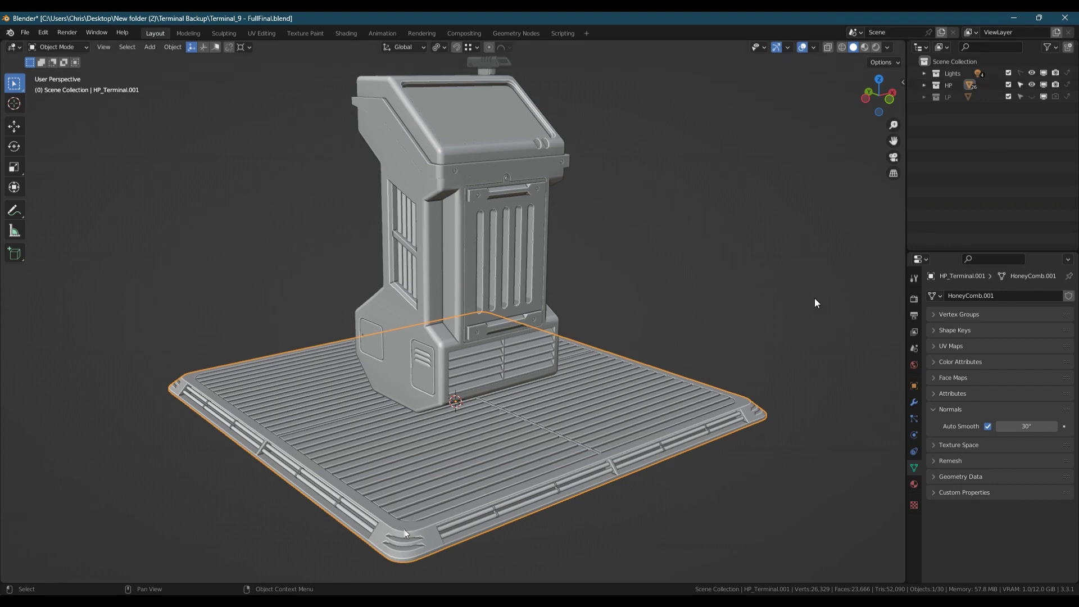
middle_click_drag(417, 527, 460, 487)
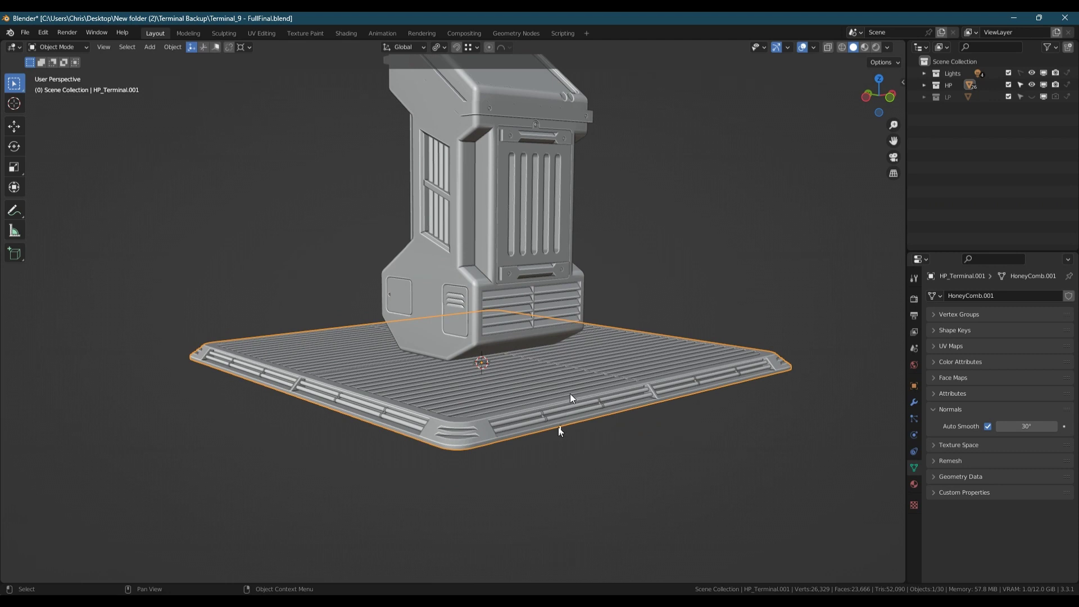
key("g")
type("z")
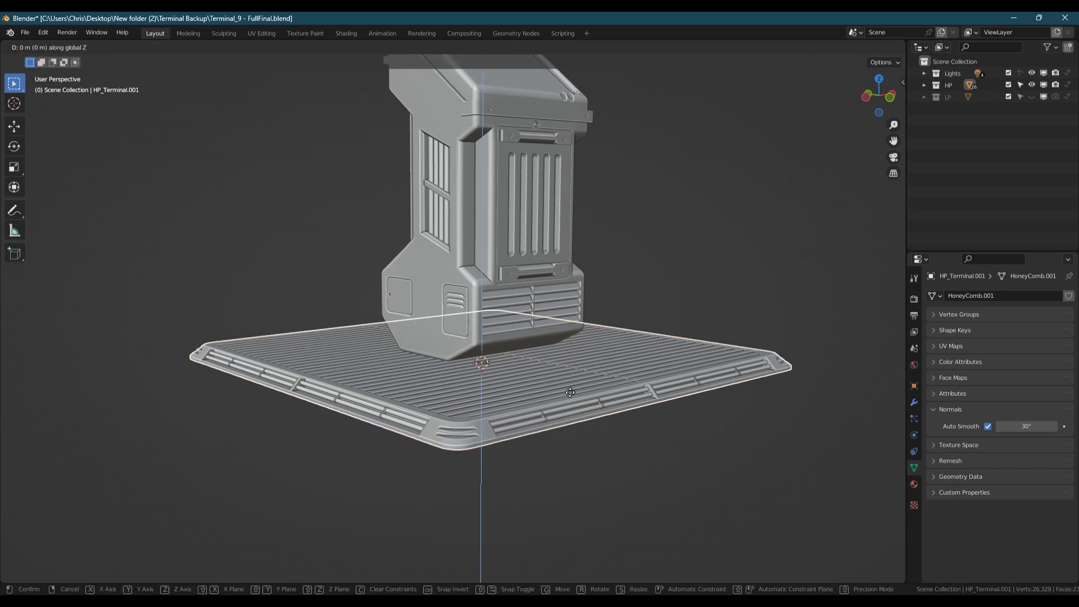
type("-.2")
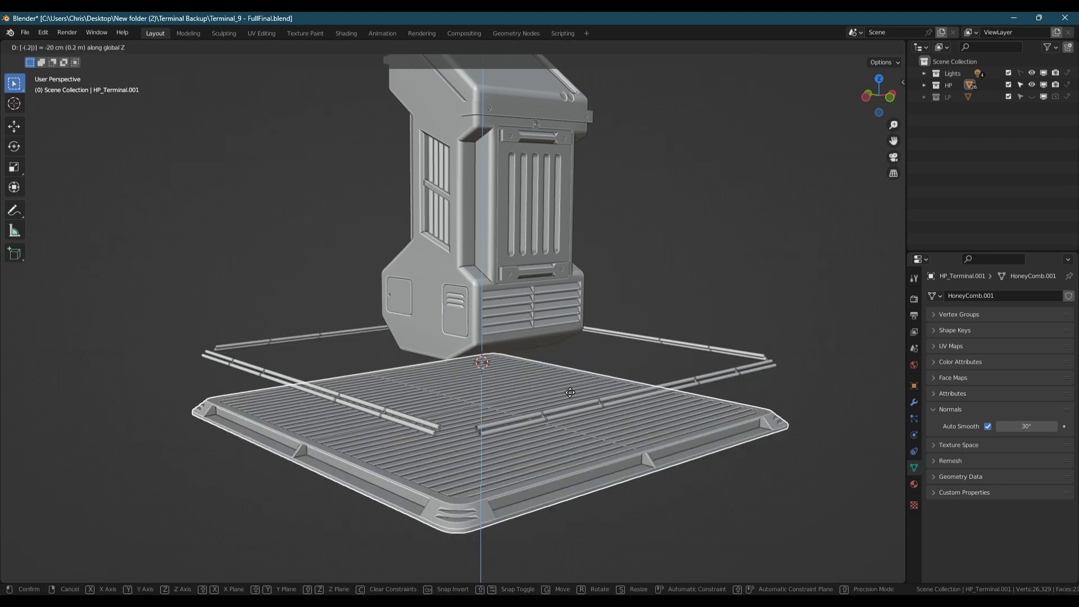
key("Return")
scroll(535, 416, "up", 5)
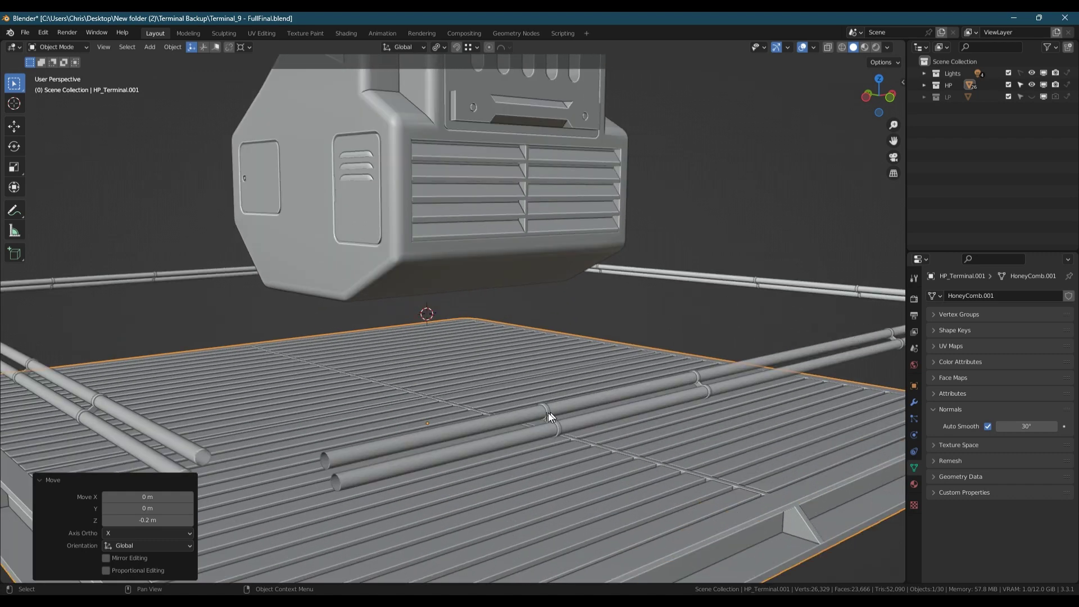
- Lower the clamp rings by 0.1 m on Z
left_click(548, 413)
left_click(547, 410)
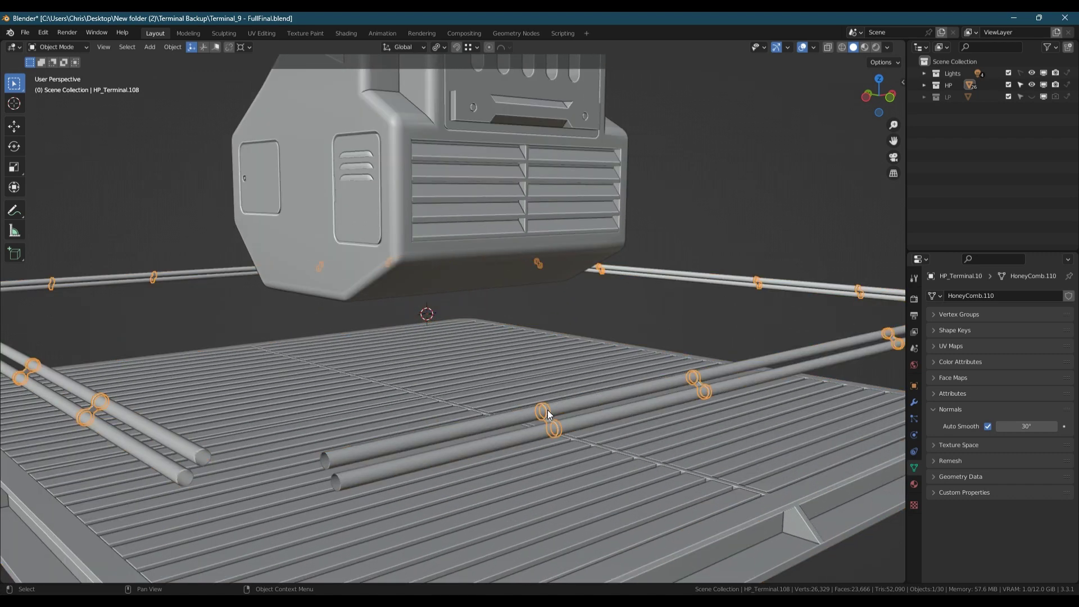
middle_click_drag(543, 413, 584, 428)
key("g")
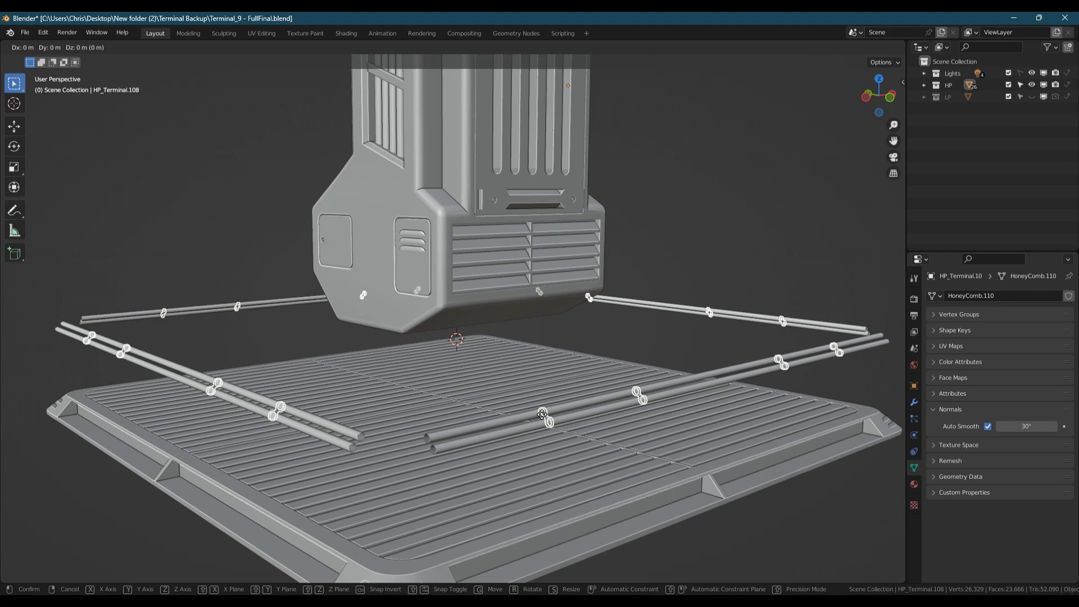
key("z")
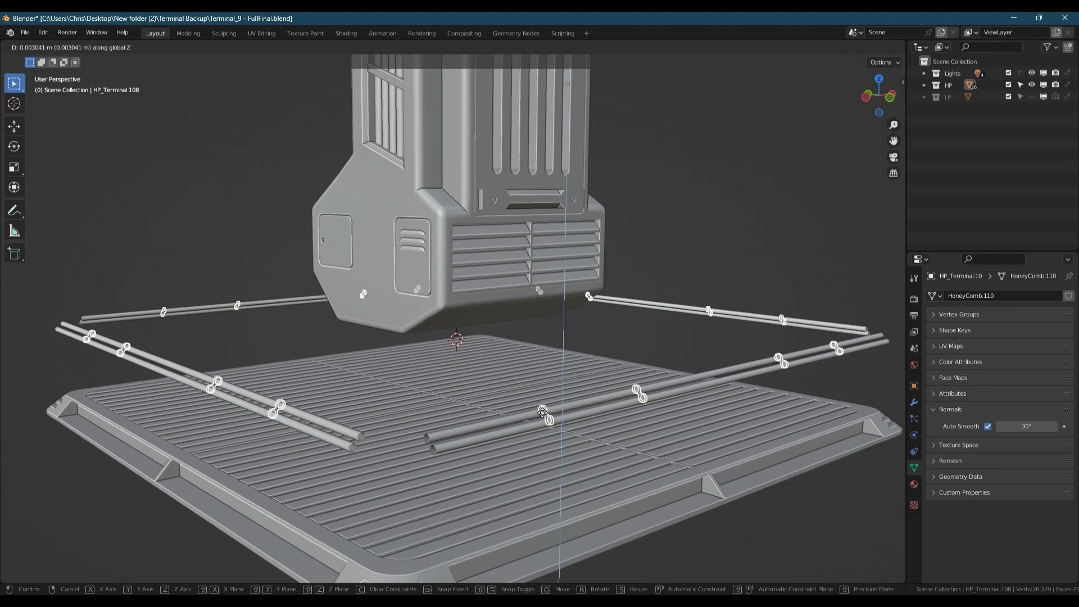
key("minus")
type(".1")
key("Return")
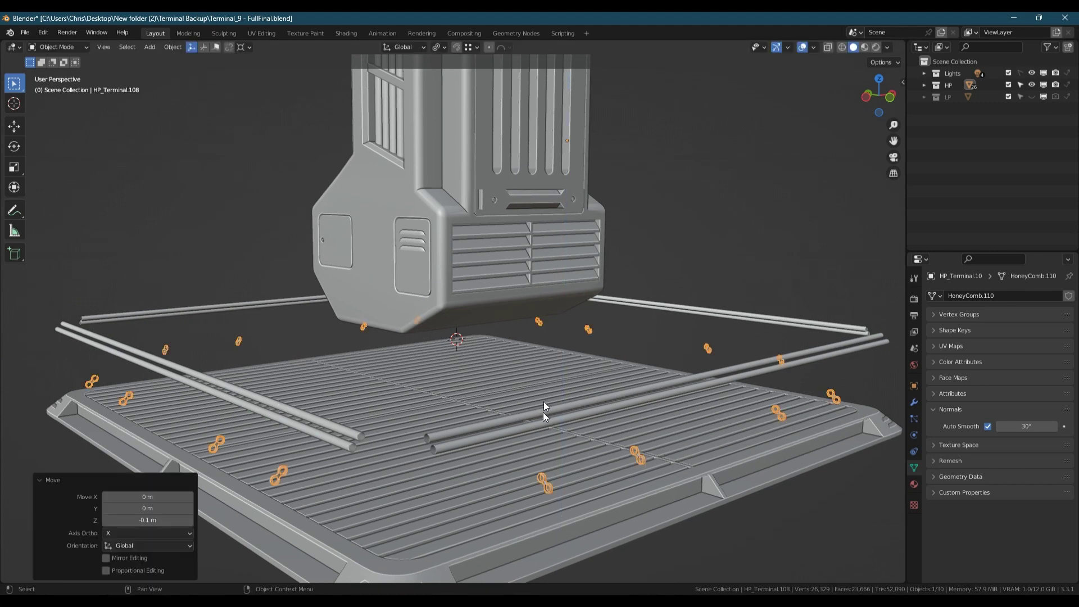
- Slide the honeycomb vent out 0.2 m along negative Y
left_click(490, 273)
key("g")
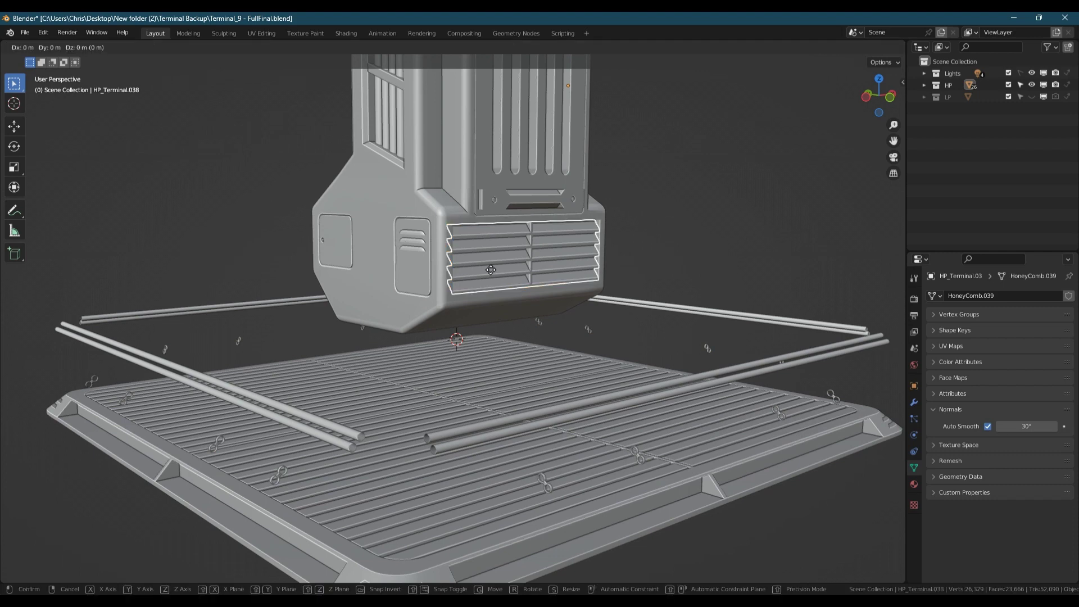
key("y")
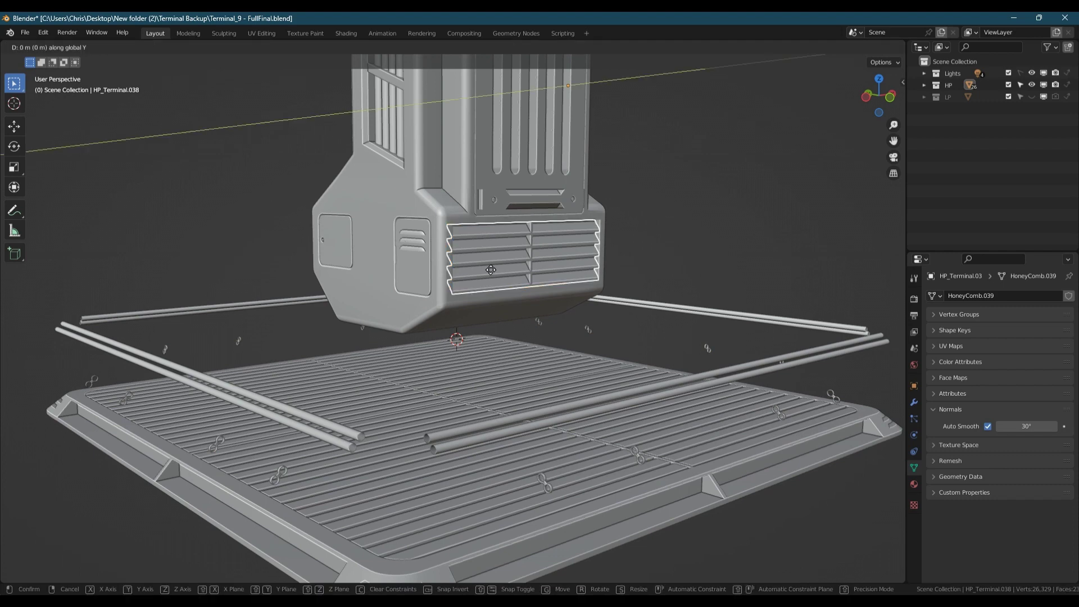
key("minus")
type(".2")
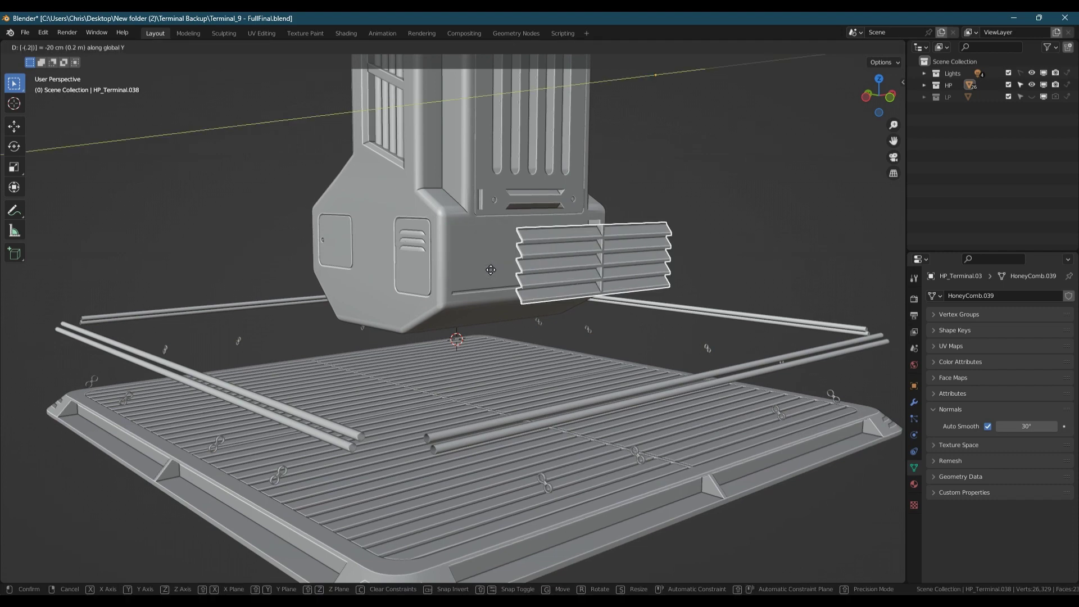
key("Return")
middle_click_drag(464, 287, 497, 305)
scroll(497, 305, "up", 3)
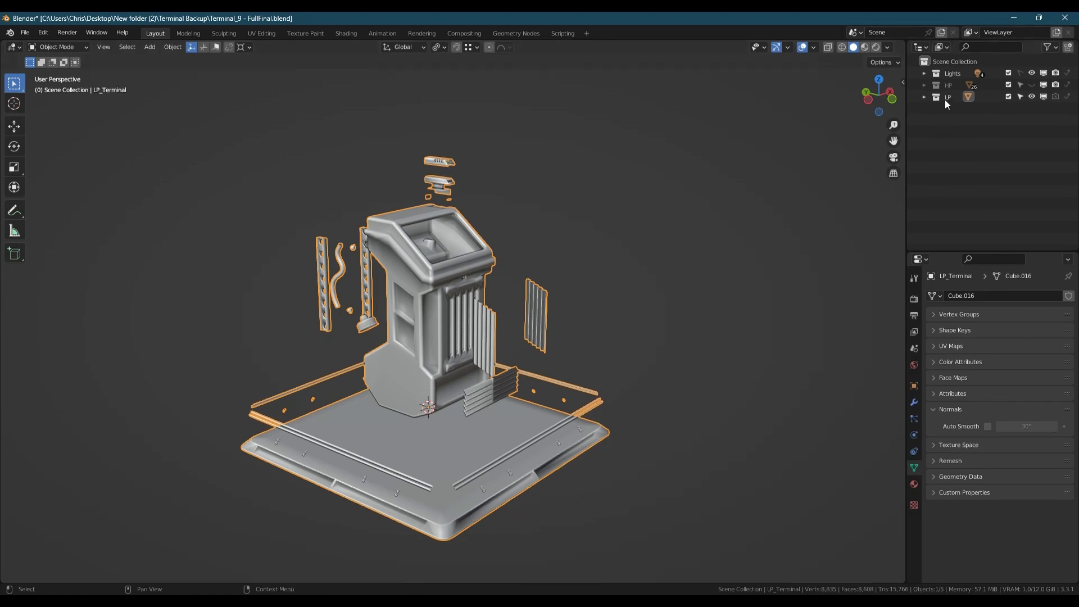
- Create a new collection named CAGE under the Scene Collection
left_click(956, 64)
right_click(956, 64)
left_click(957, 59)
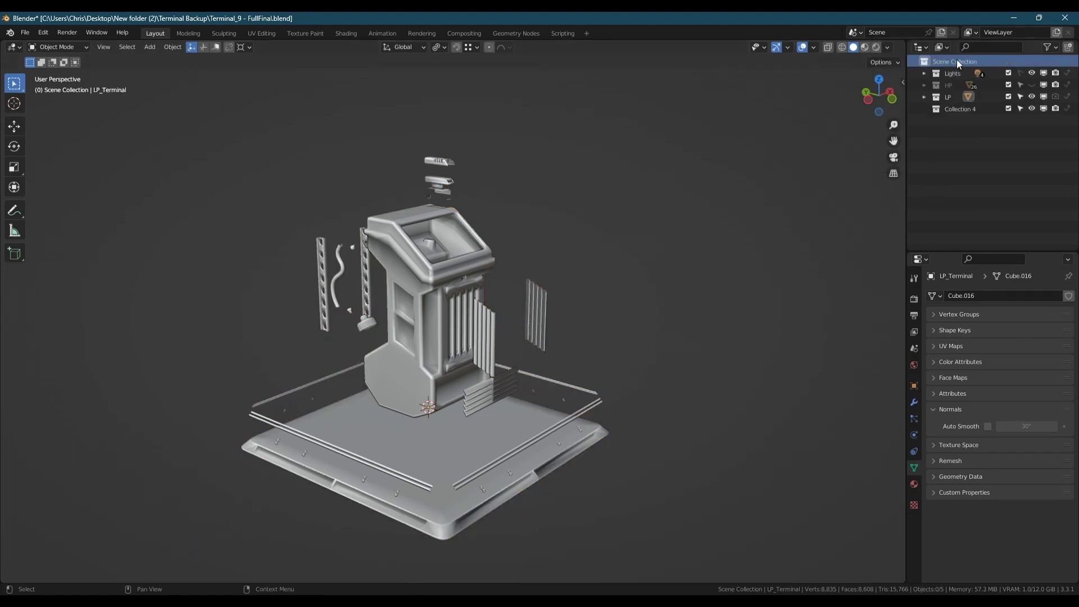
double_click(952, 109)
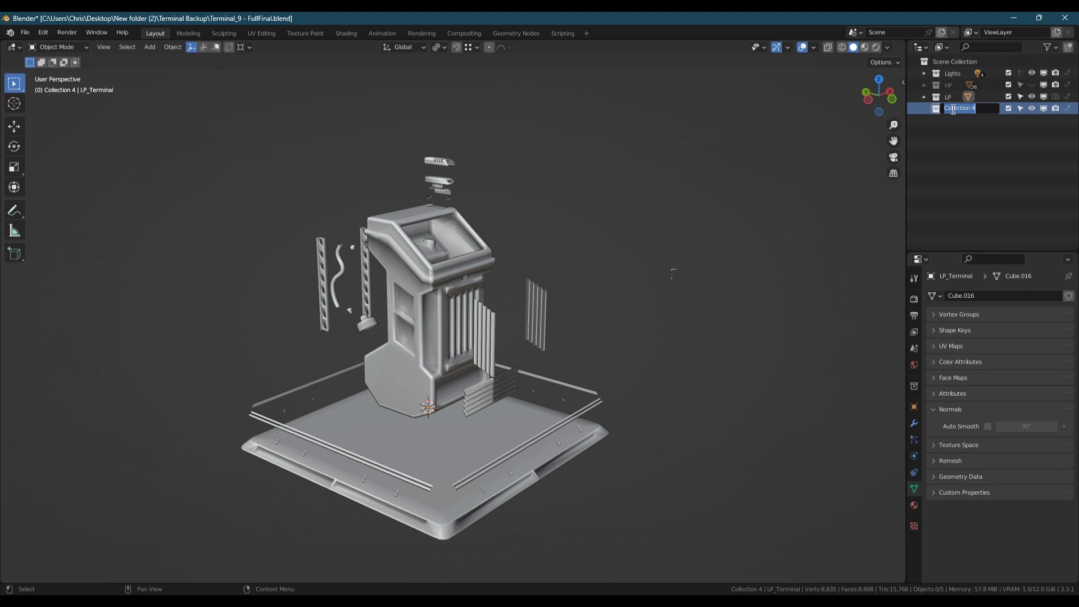
type("CAGE")
key("Return")
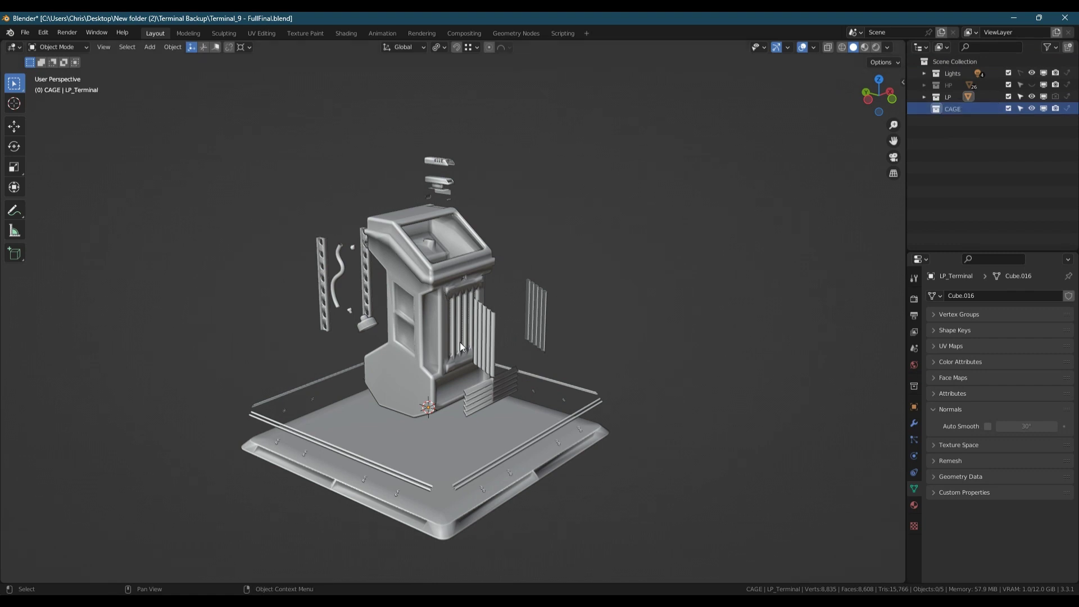
- Duplicate the low-poly terminal in place, move it into CAGE, and rename it LP_Cage
left_click(432, 442)
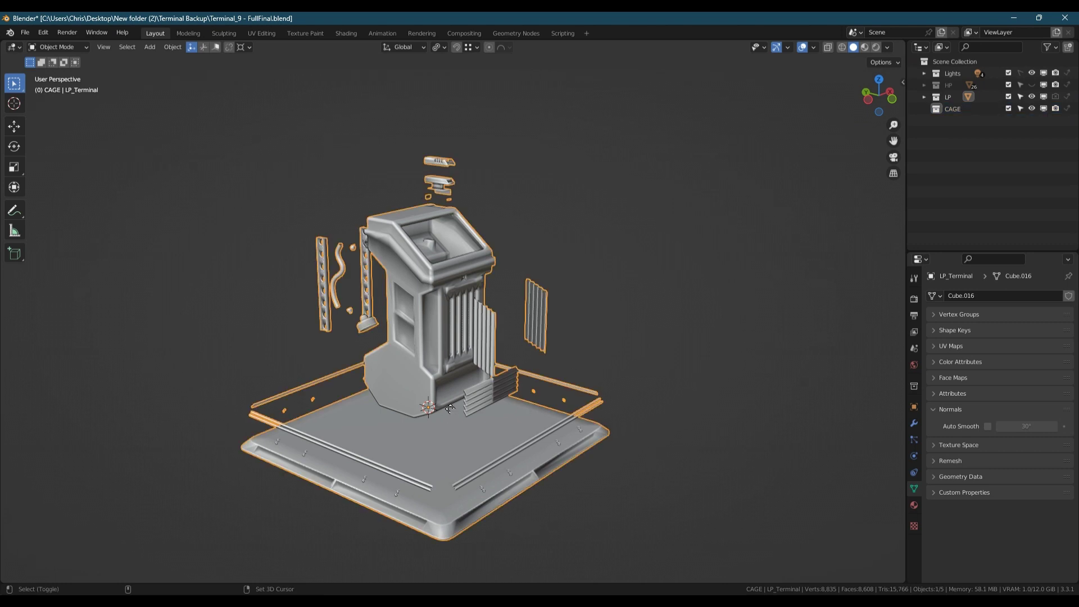
key("shift+d")
right_click(664, 306)
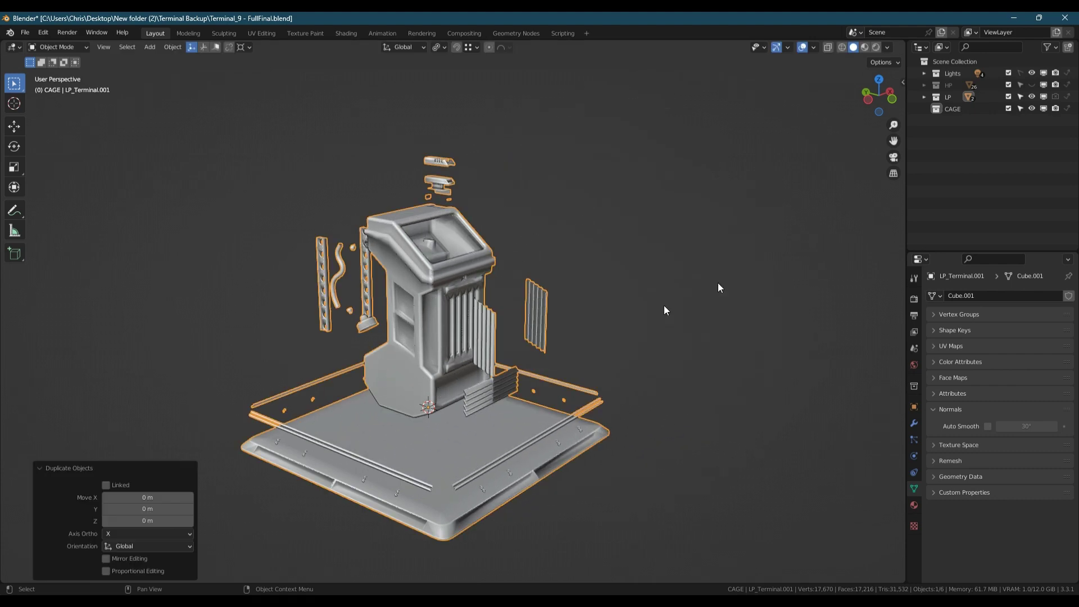
left_click(925, 98)
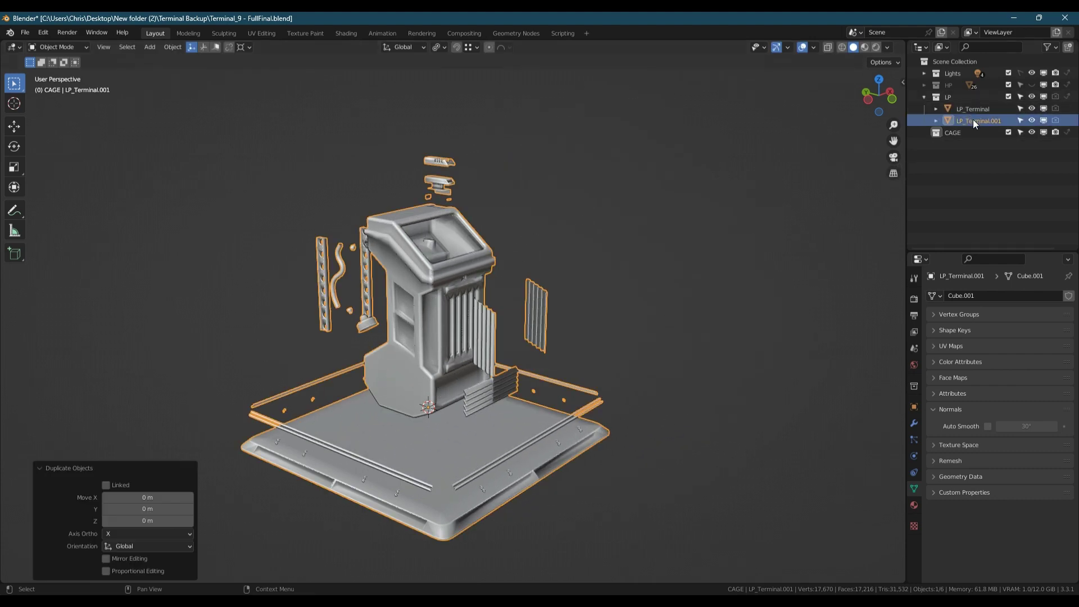
left_click_drag(973, 119, 961, 130)
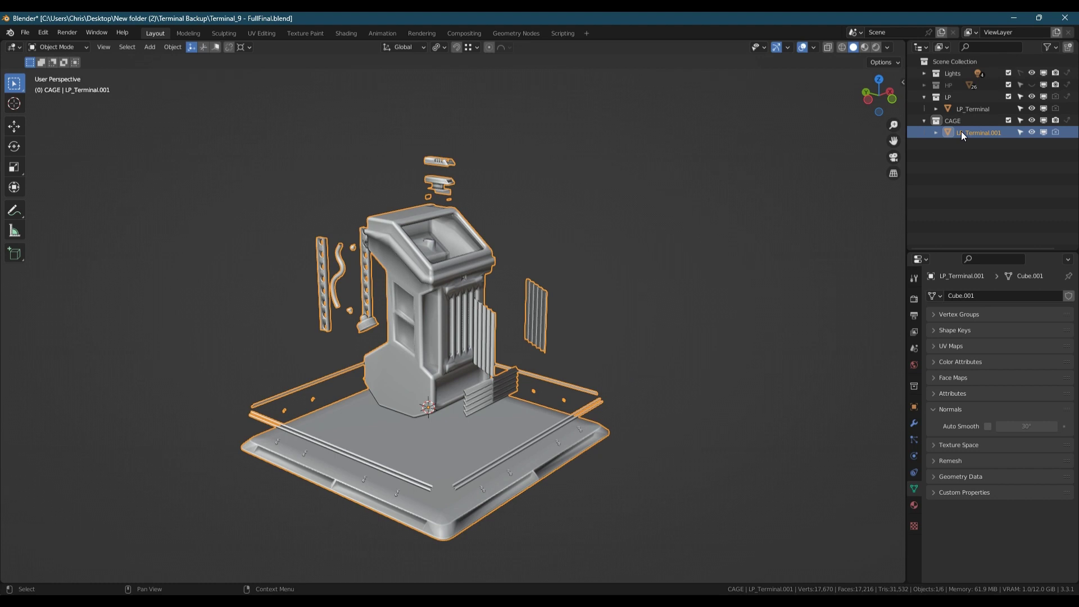
double_click(973, 133)
type("LP_Cage")
key("Return")
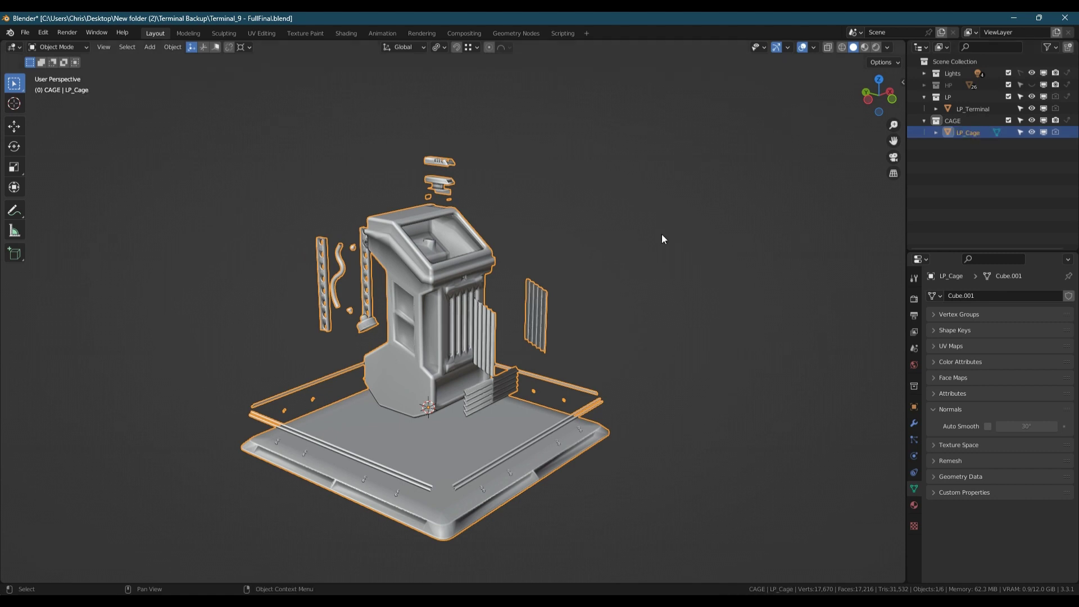
- Collapse the LP collection and hide both LP and CAGE from the viewport
left_click(924, 97)
left_click(1032, 97)
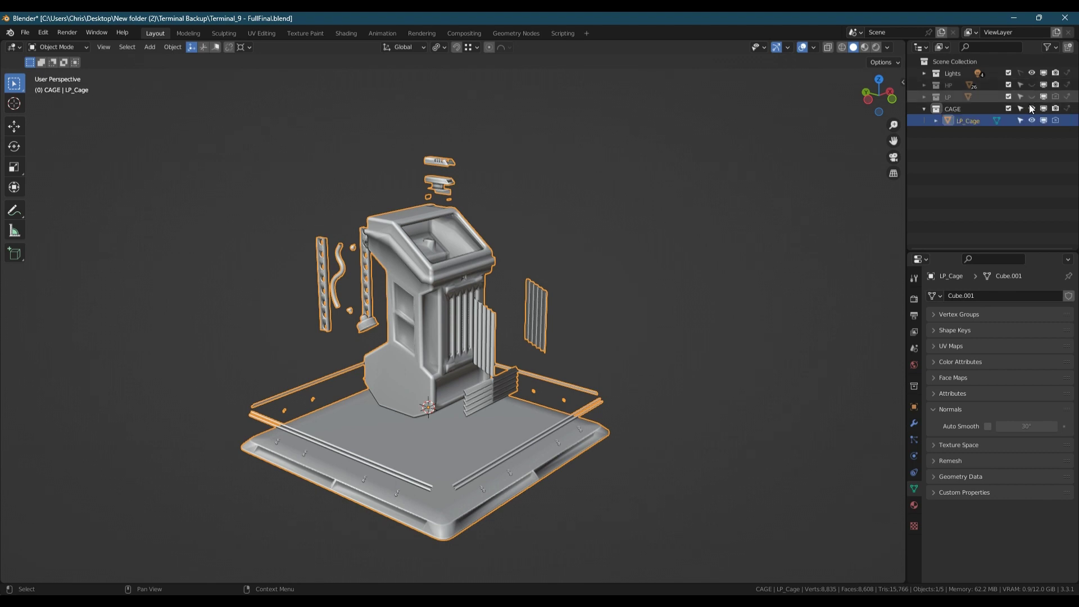
left_click(1032, 108)
- Show HP and join all high-poly parts into one object, with the floor plate active
left_click(1031, 84)
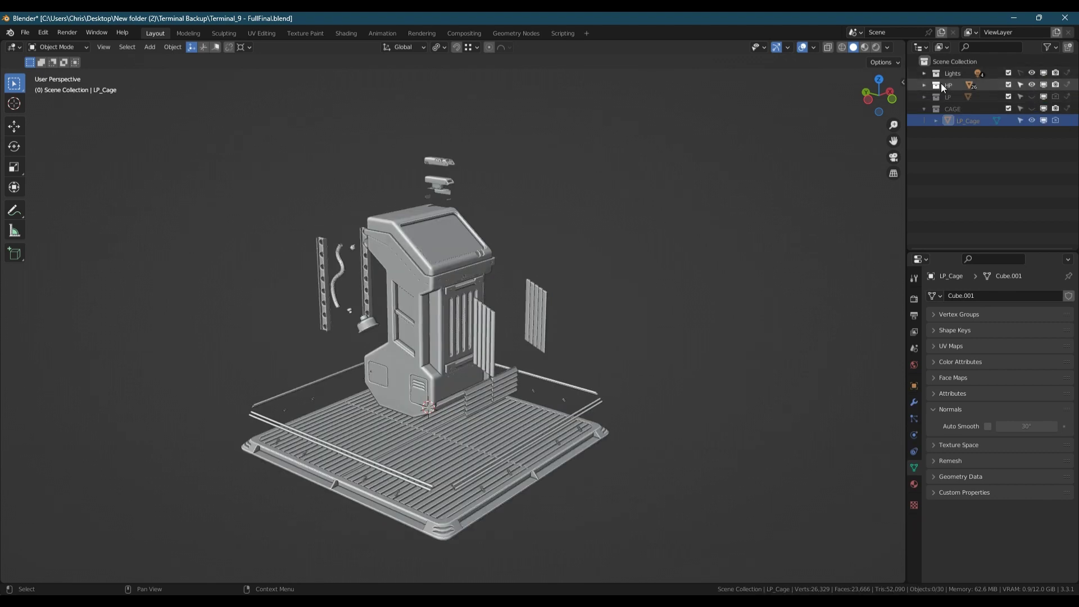
left_click(924, 86)
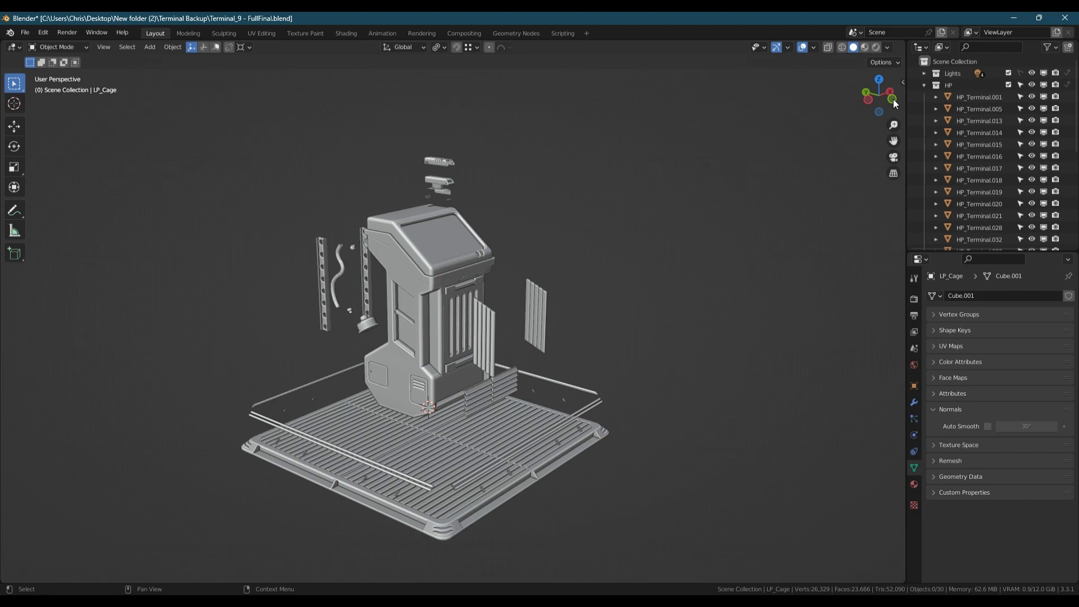
left_click_drag(149, 105, 713, 579)
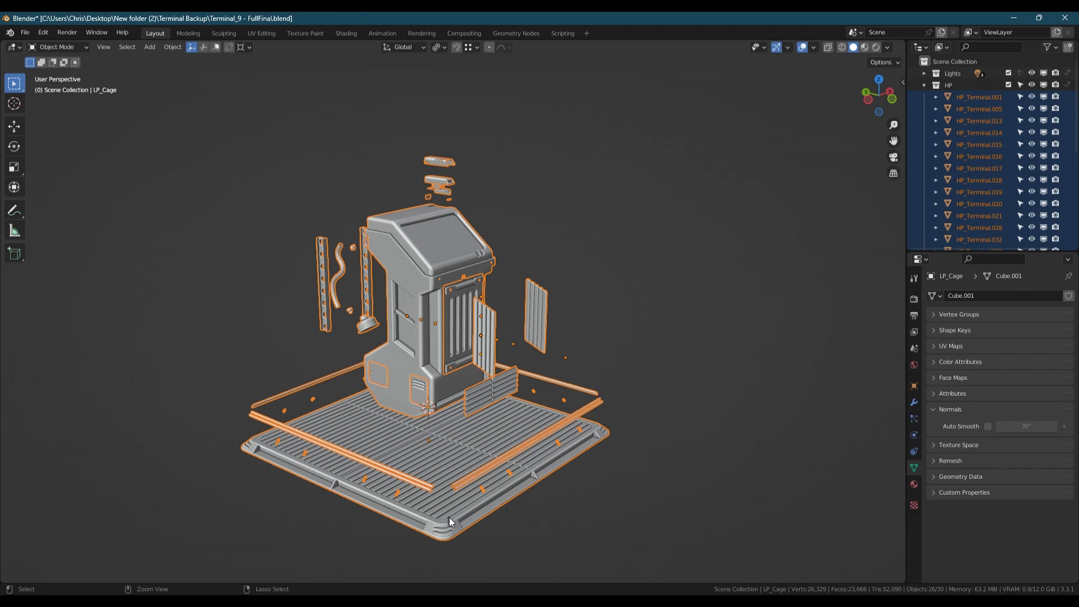
left_click(454, 501, "shift")
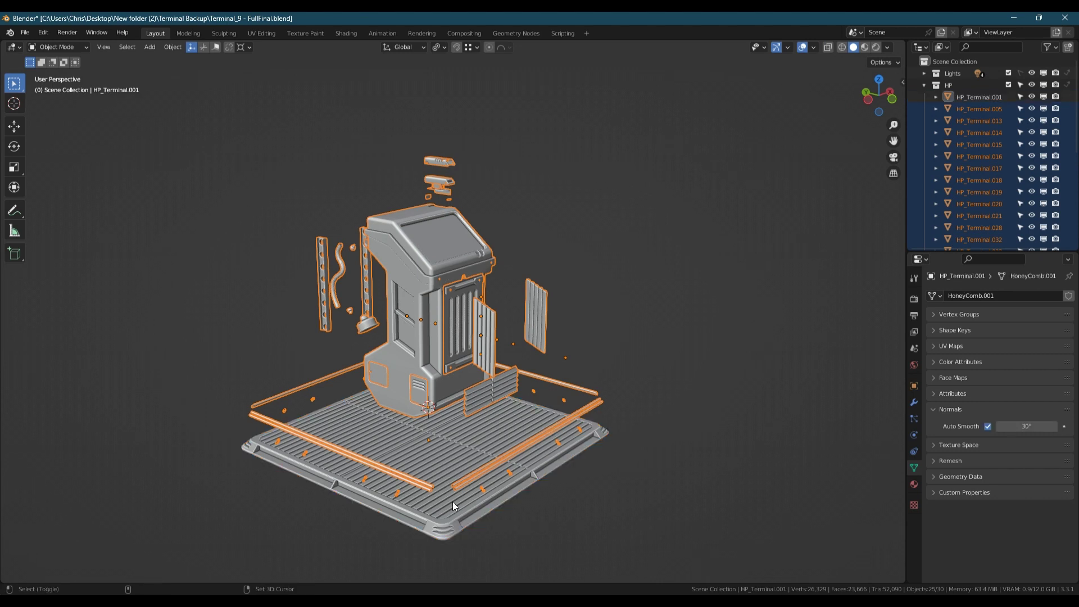
left_click(453, 501, "shift")
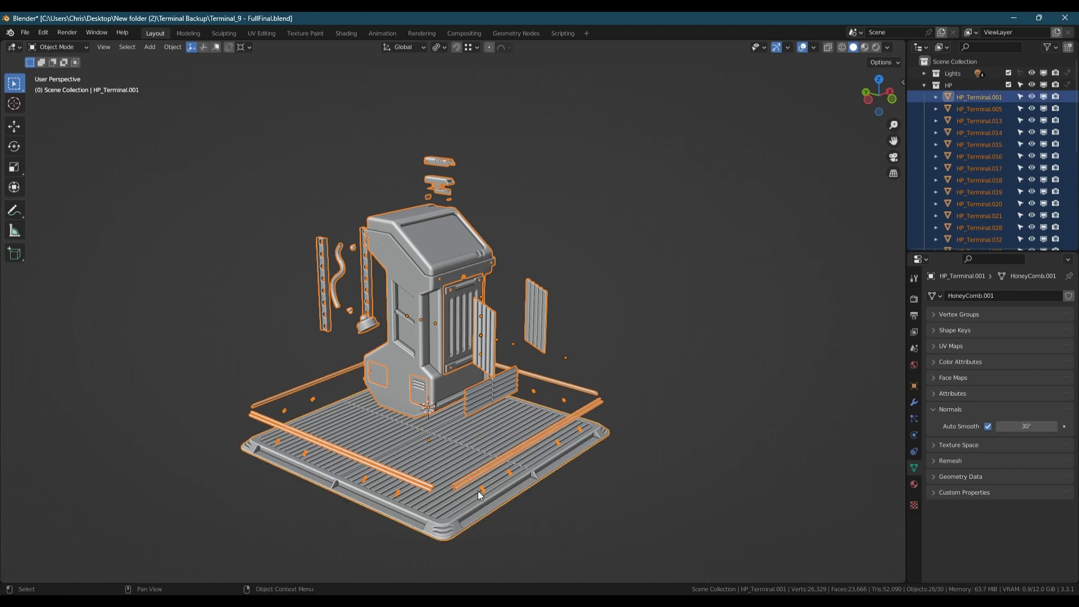
key("ctrl+j")
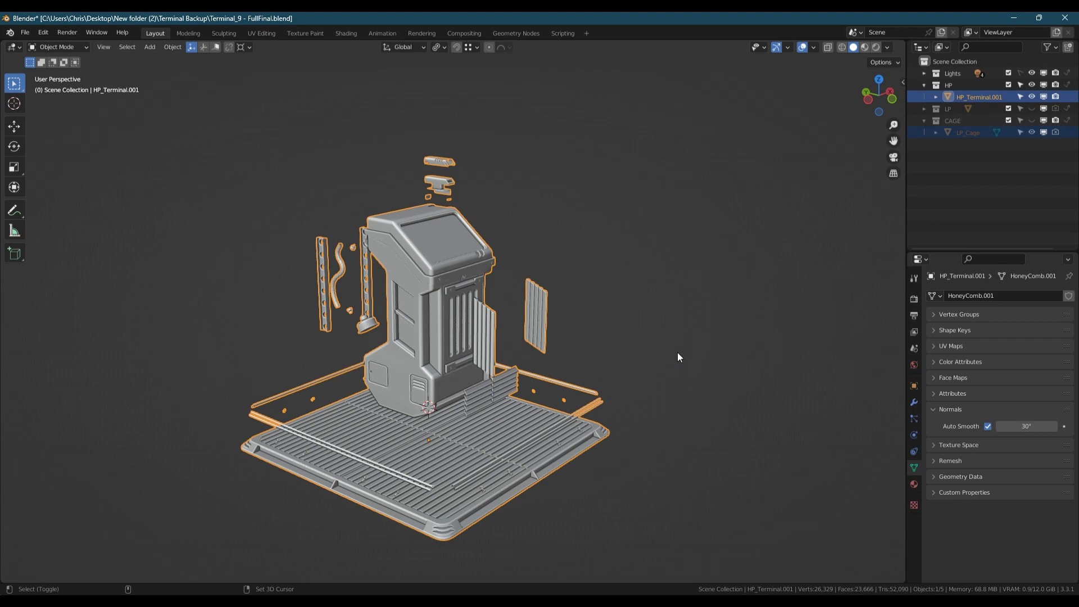
- Duplicate the joined terminal in place, move it into CAGE, and rename it HP_Cage
key("shift+d")
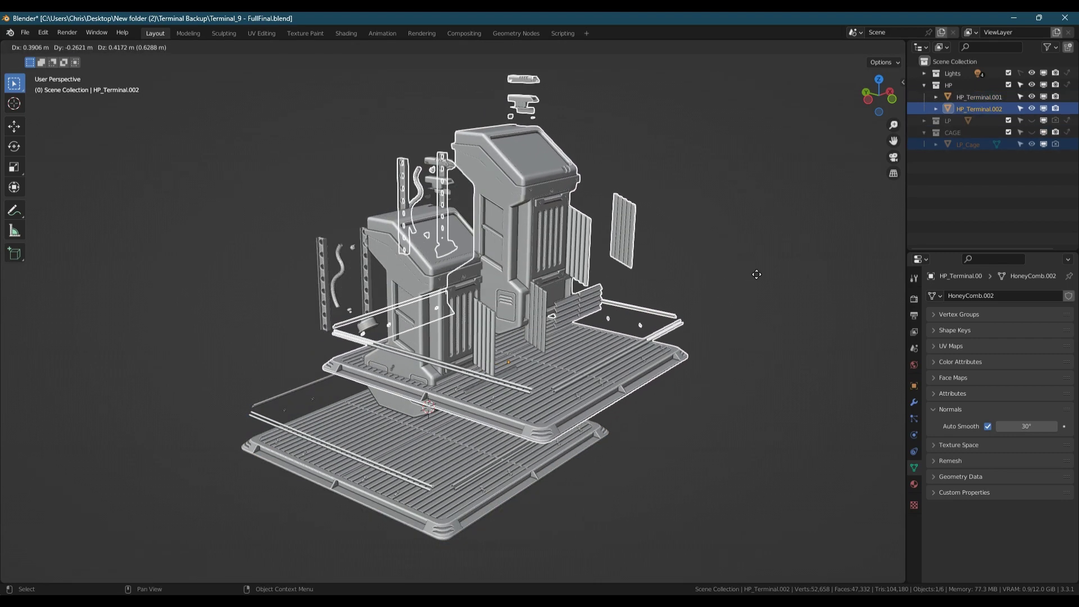
right_click(747, 280)
left_click_drag(1000, 112, 964, 131)
double_click(963, 131)
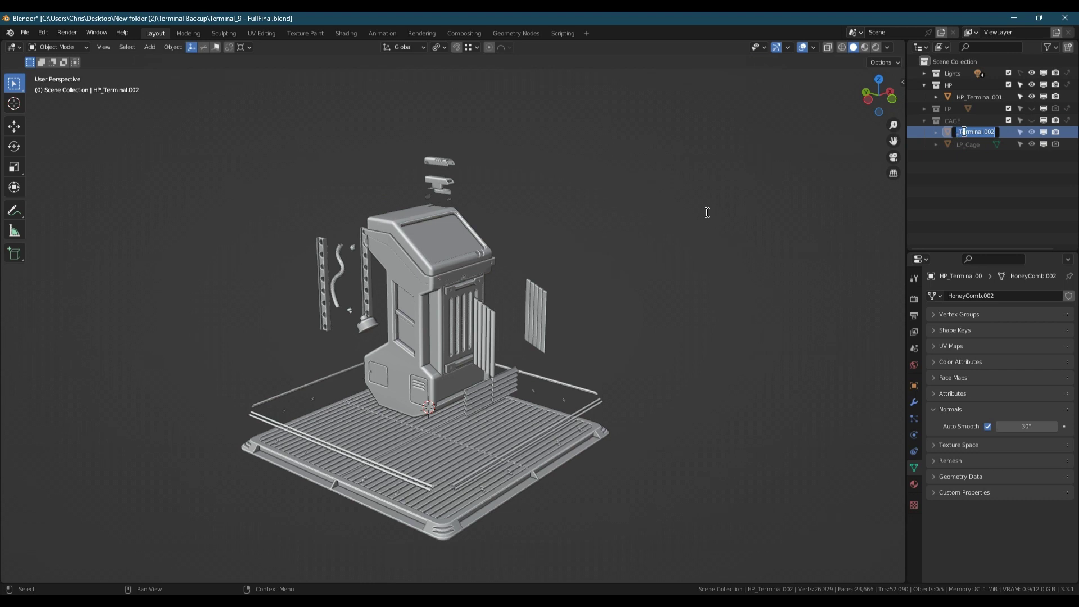
key("End")
type("CA")
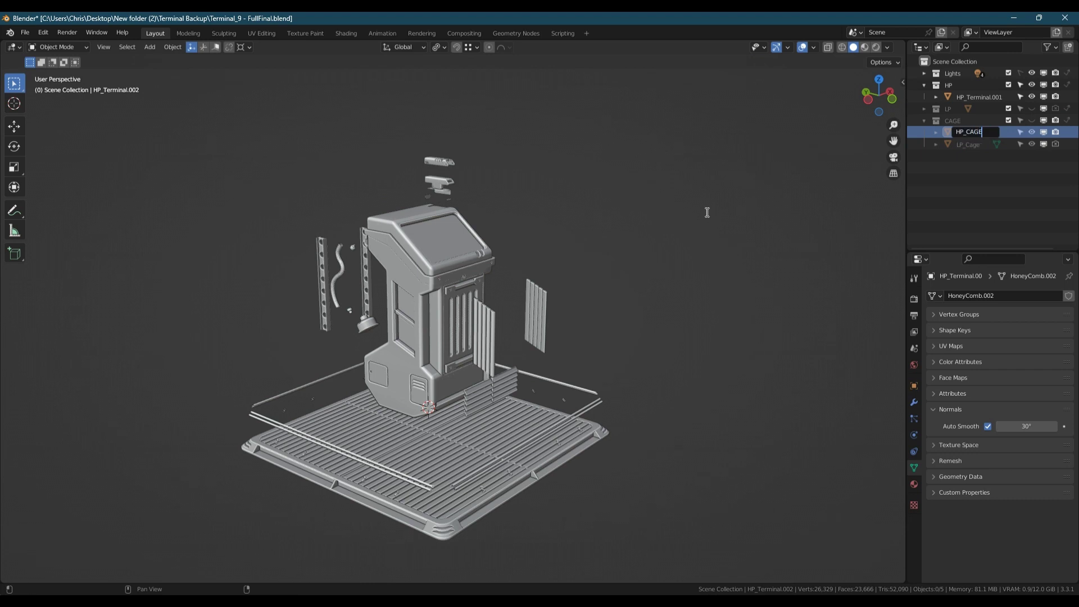
key("Return")
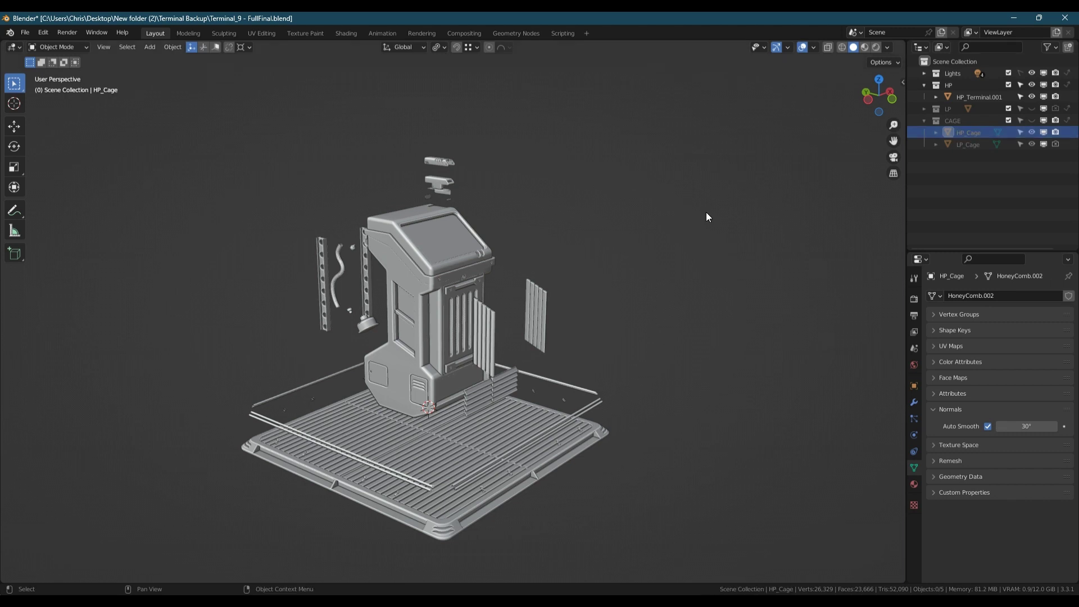
- Hide the HP collection and show the CAGE collection in the viewport
left_click(1031, 86)
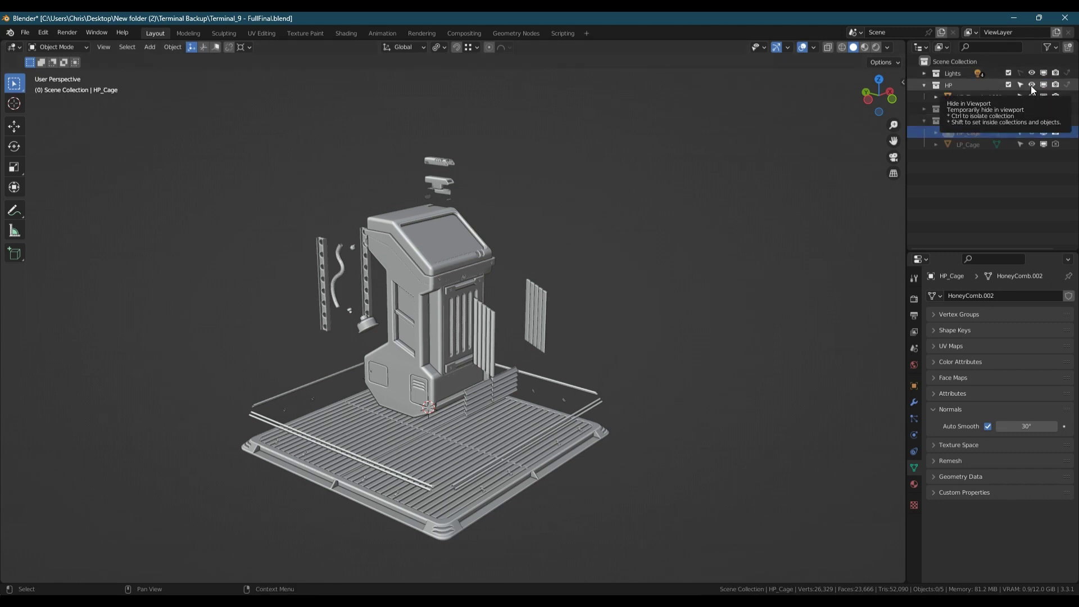
left_click(925, 85)
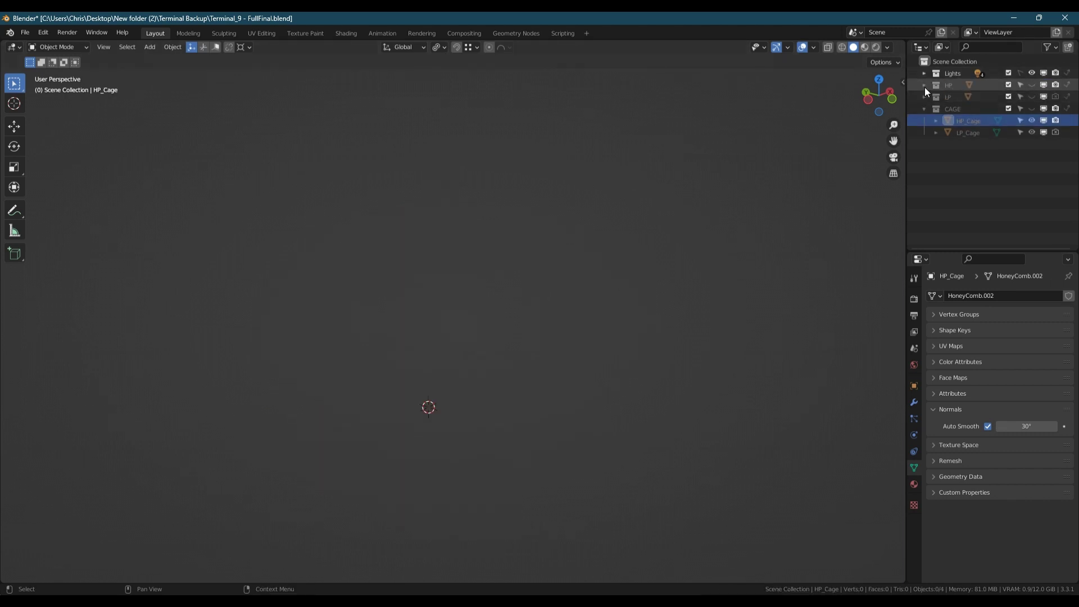
left_click(1032, 109)
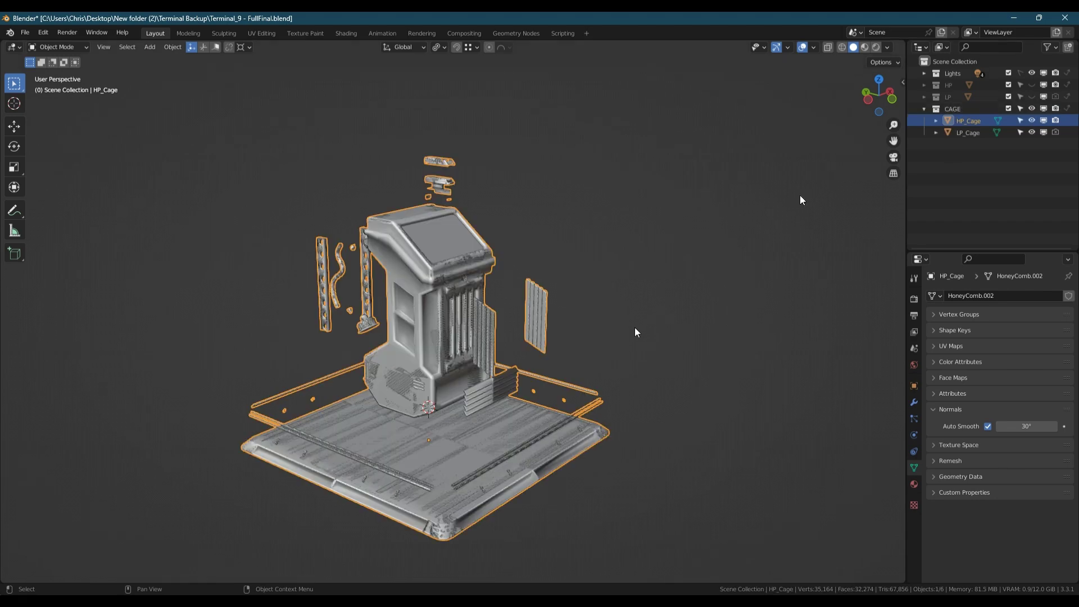
mouse_move(579, 335)
middle_mouse_down()
mouse_move(482, 345)
mouse_move(497, 328)
mouse_move(553, 320)
mouse_move(571, 331)
middle_mouse_up()
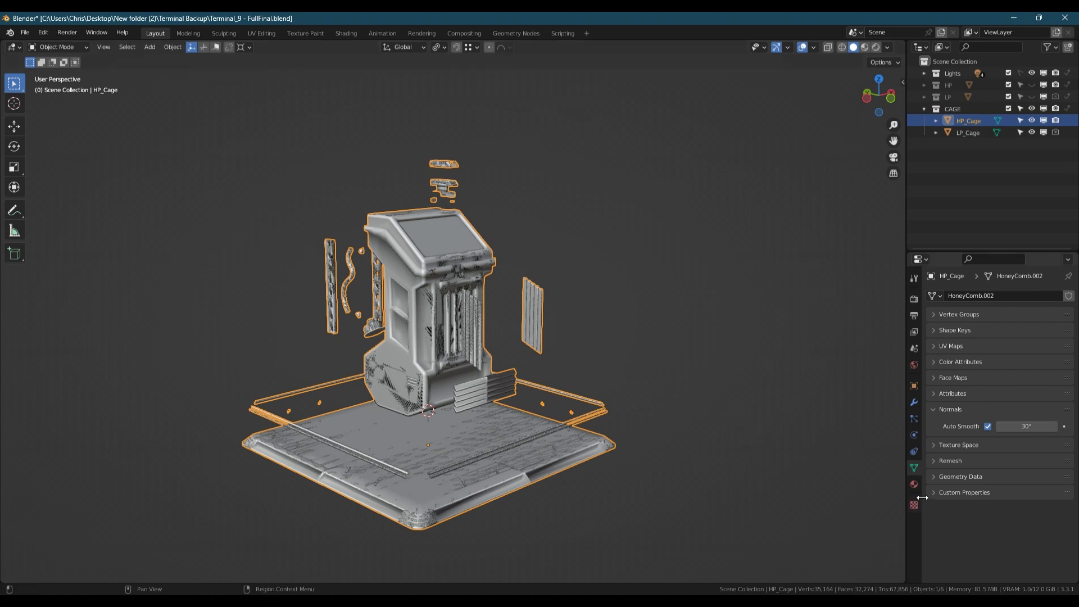
- Enable LP_Cage for rendering, then hide it so only HP_Cage shows
left_click(1033, 132)
left_click(1033, 132)
left_click(1055, 133)
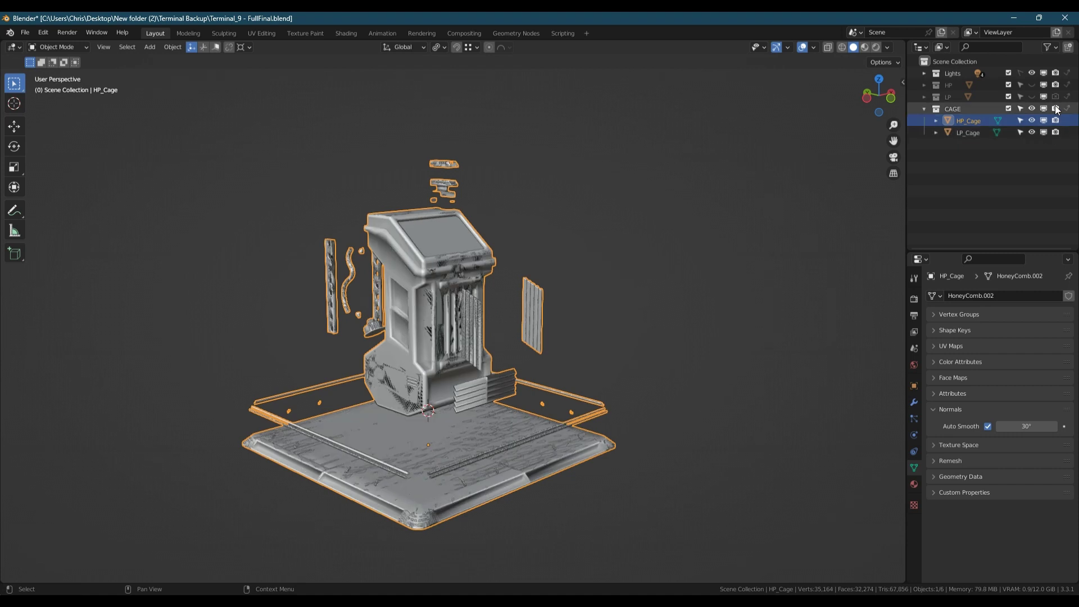
left_click(924, 98)
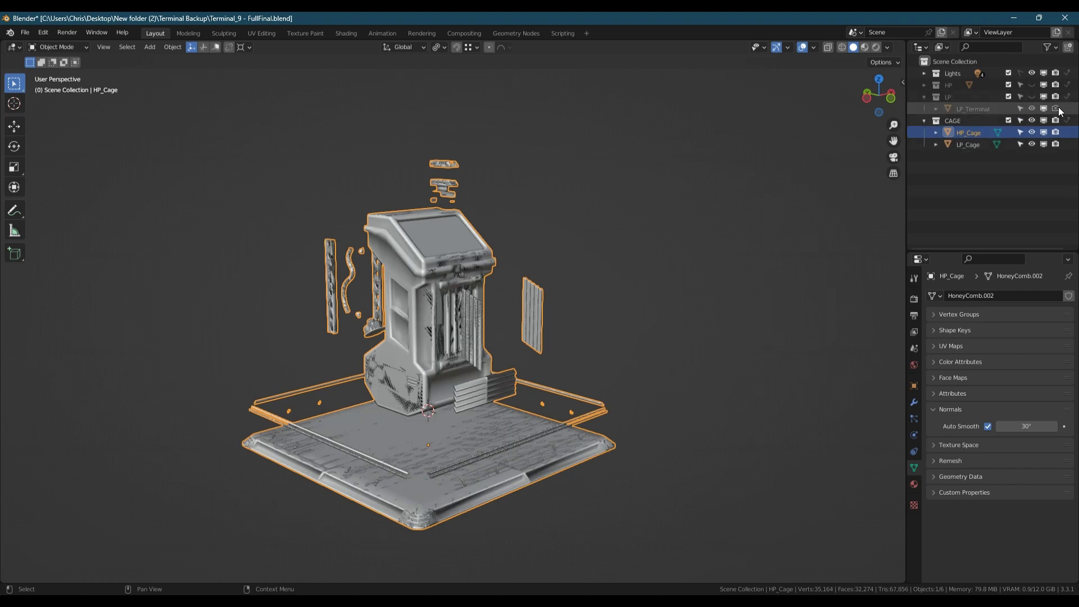
left_click(924, 97)
left_click(925, 85)
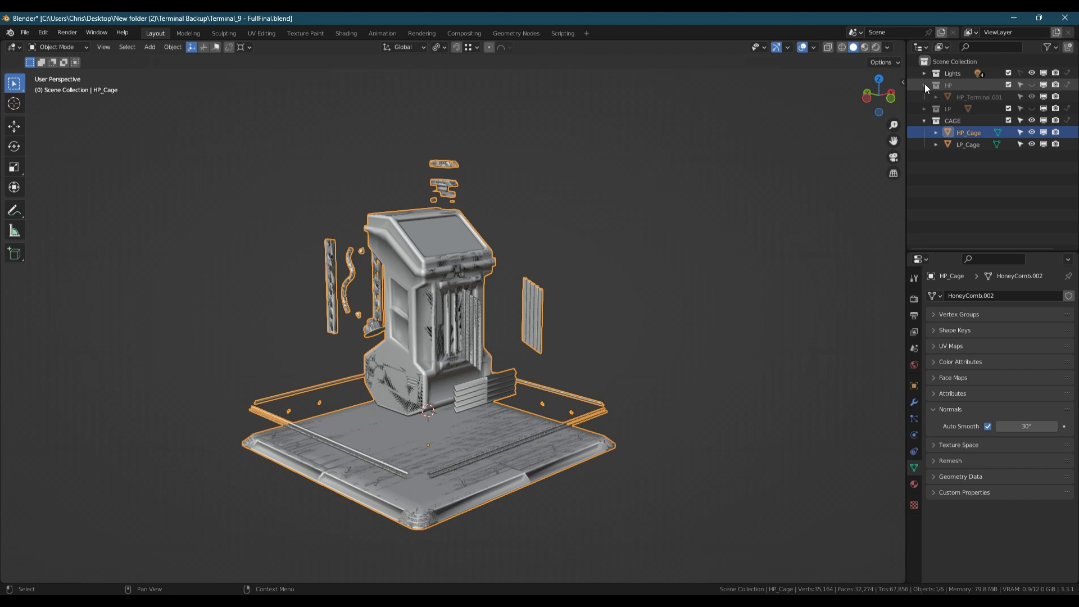
left_click(925, 85)
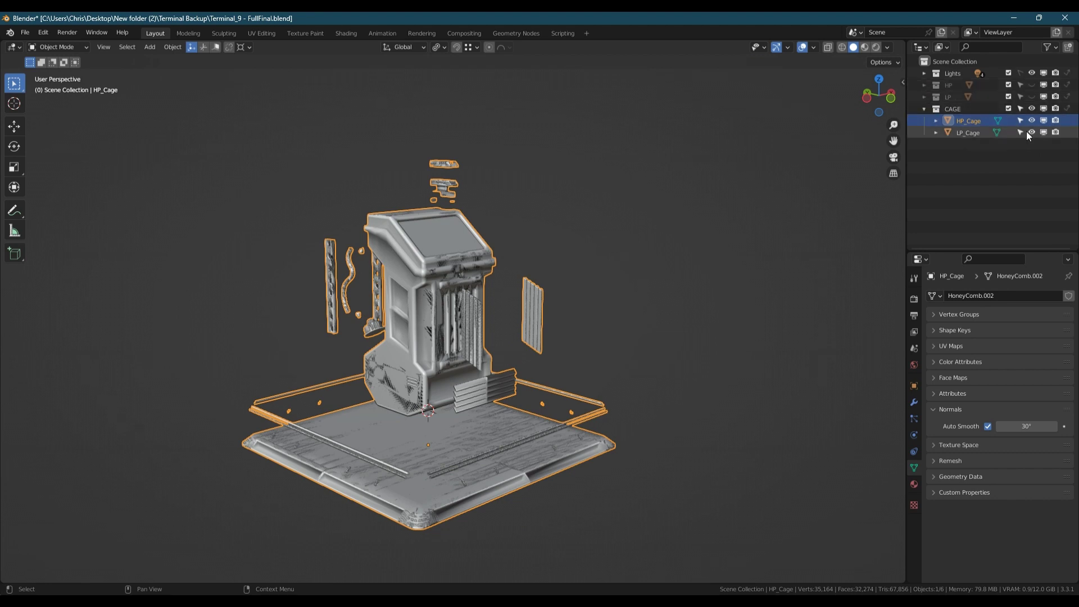
left_click(1033, 132)
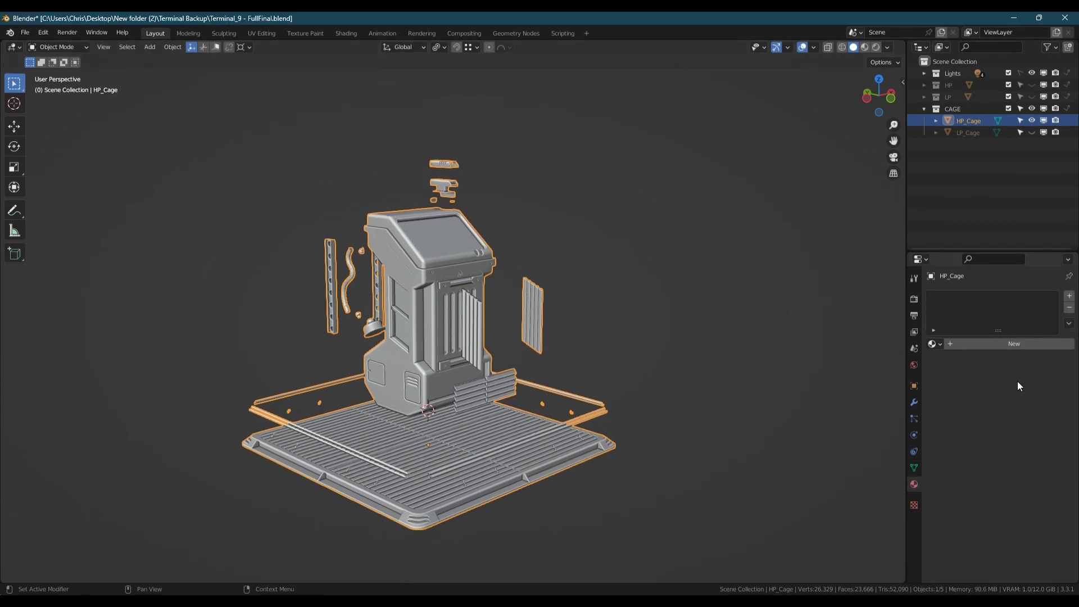
- Give HP_Cage a new material with a red base colour
left_click(1004, 345)
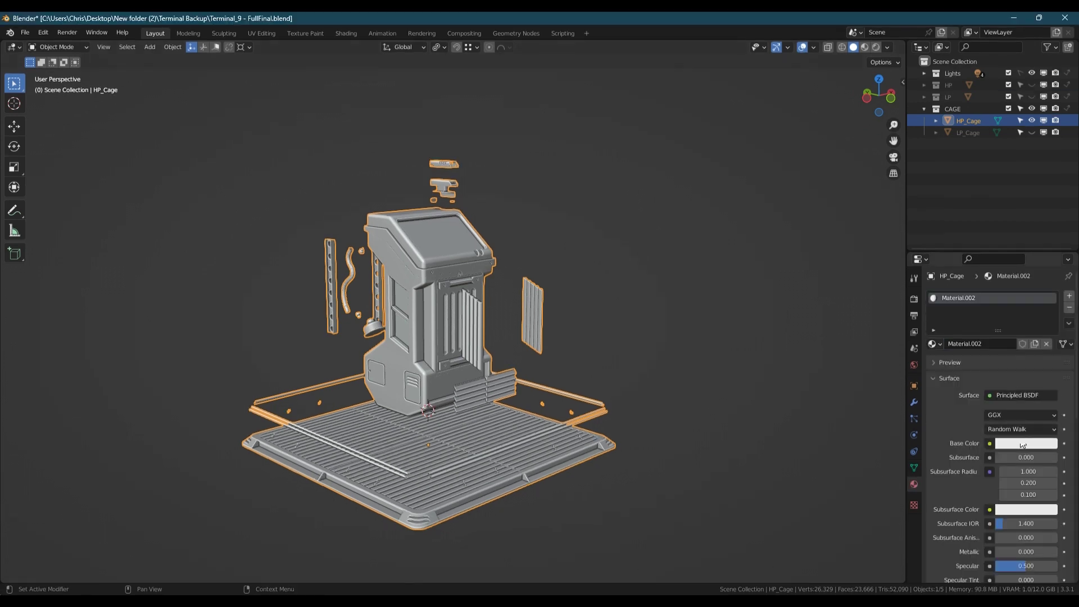
left_click(1023, 444)
left_click(1001, 358)
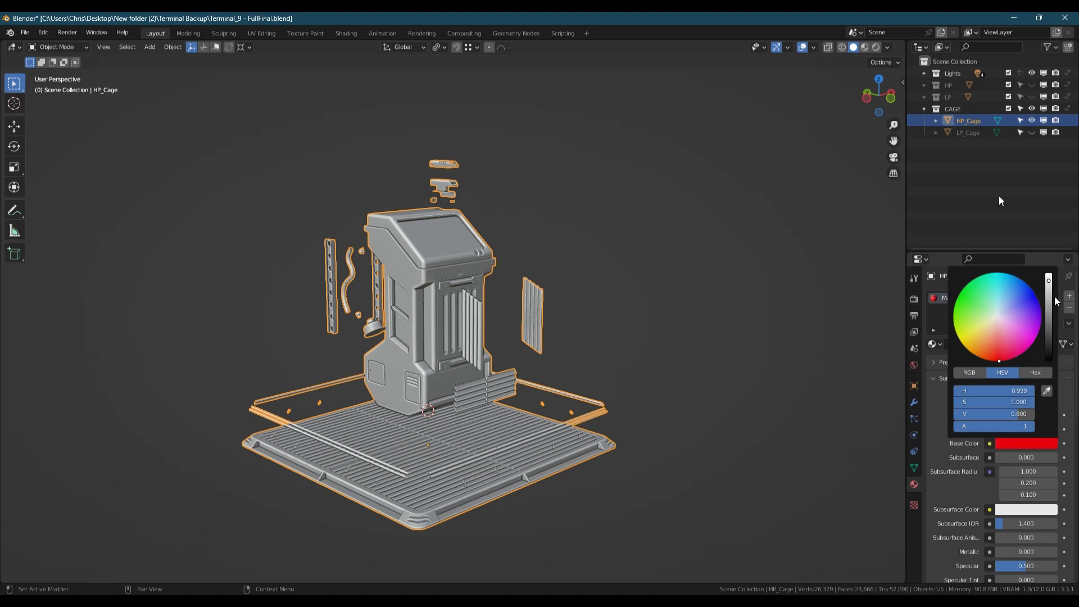
- In Rendered shading, set roughness 1.000, specular 0.000, darken the red, and show LP_Cage
left_click(876, 48)
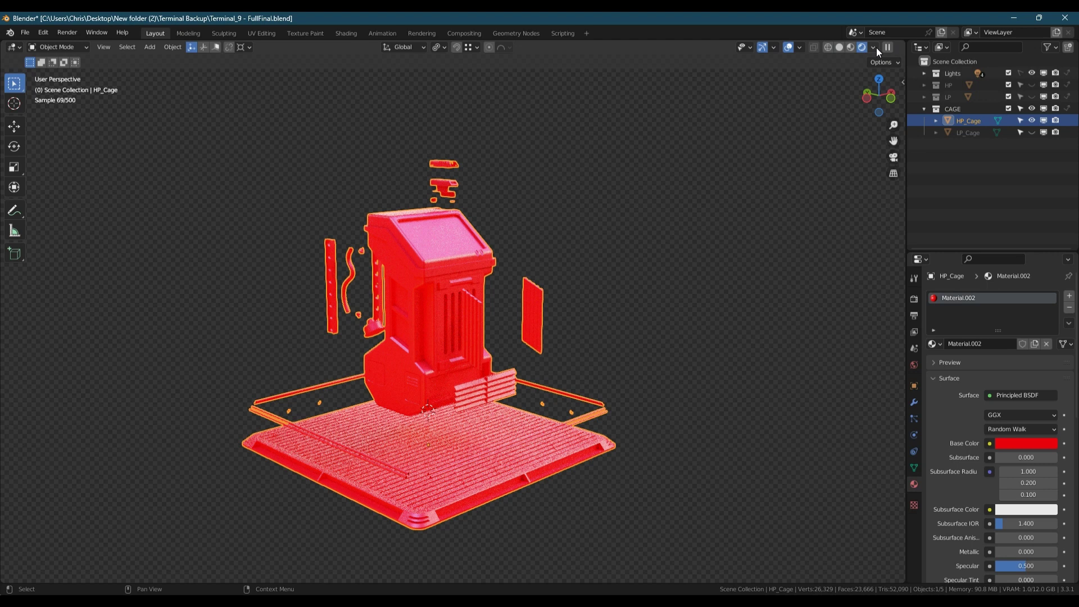
scroll(1006, 529, "down", 3)
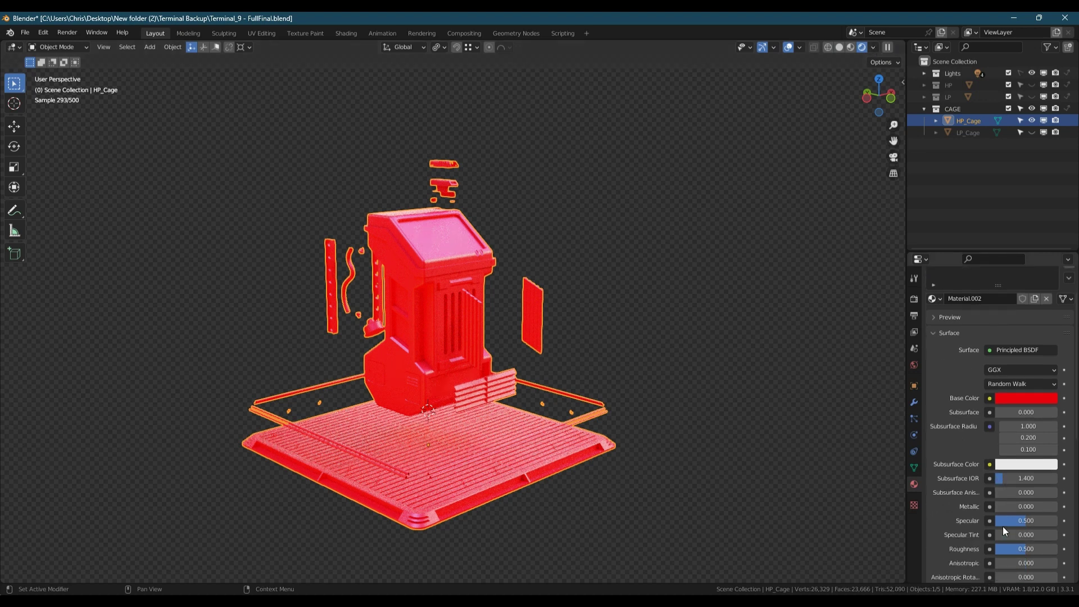
left_click_drag(1024, 527, 10, 531)
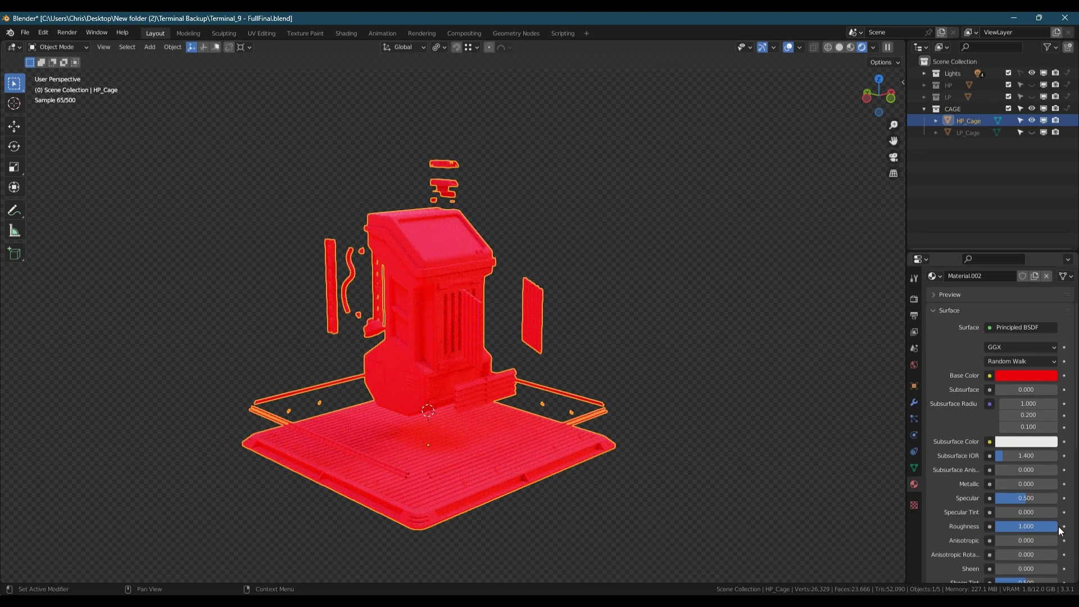
left_click_drag(1026, 497, 966, 497)
left_click(1006, 379)
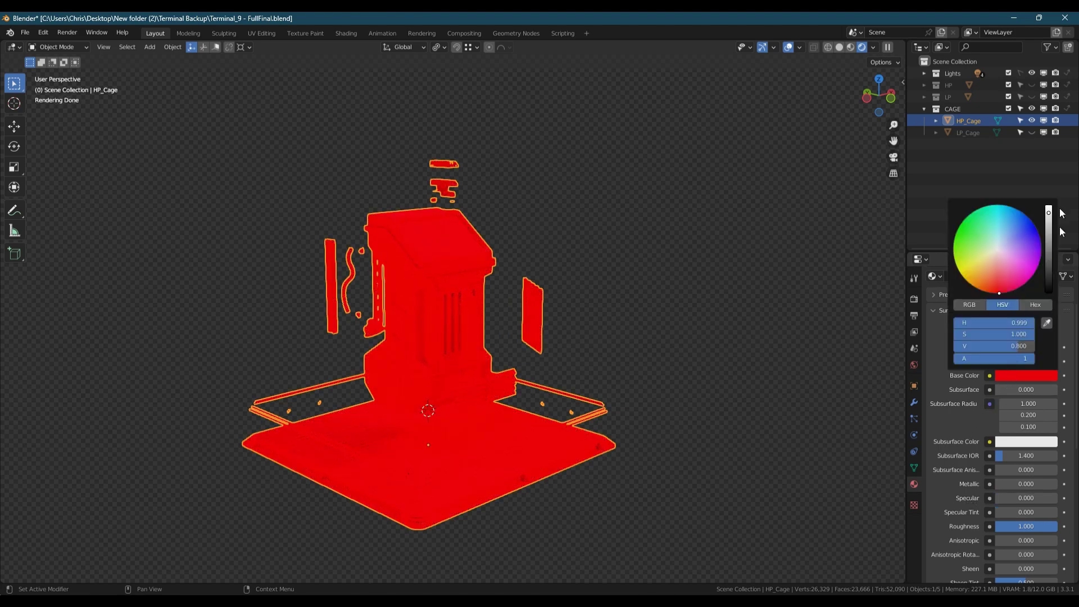
left_click_drag(1054, 212, 1050, 244)
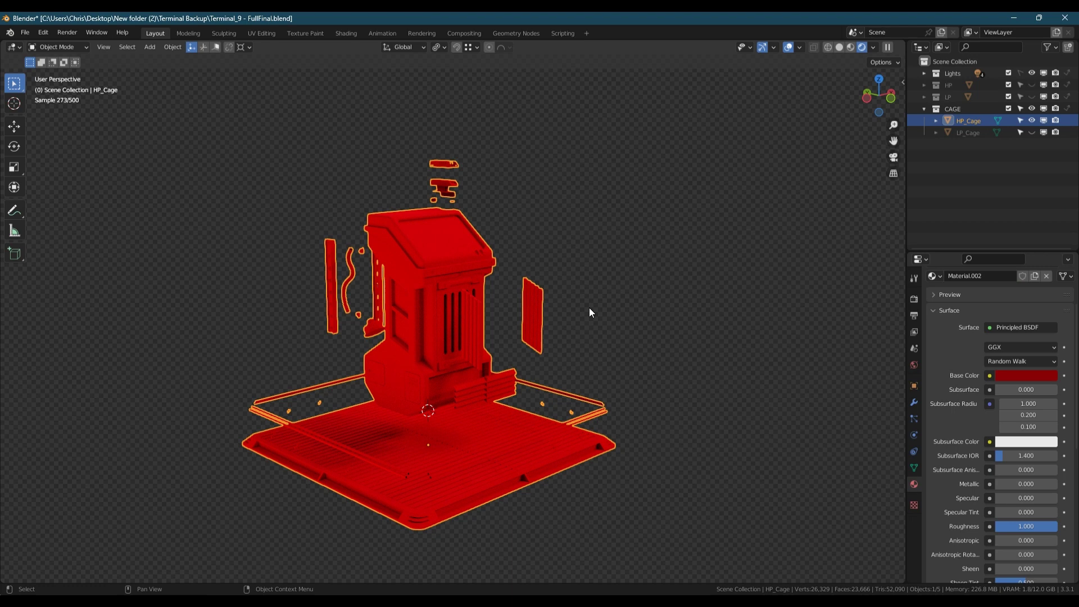
left_click(1032, 132)
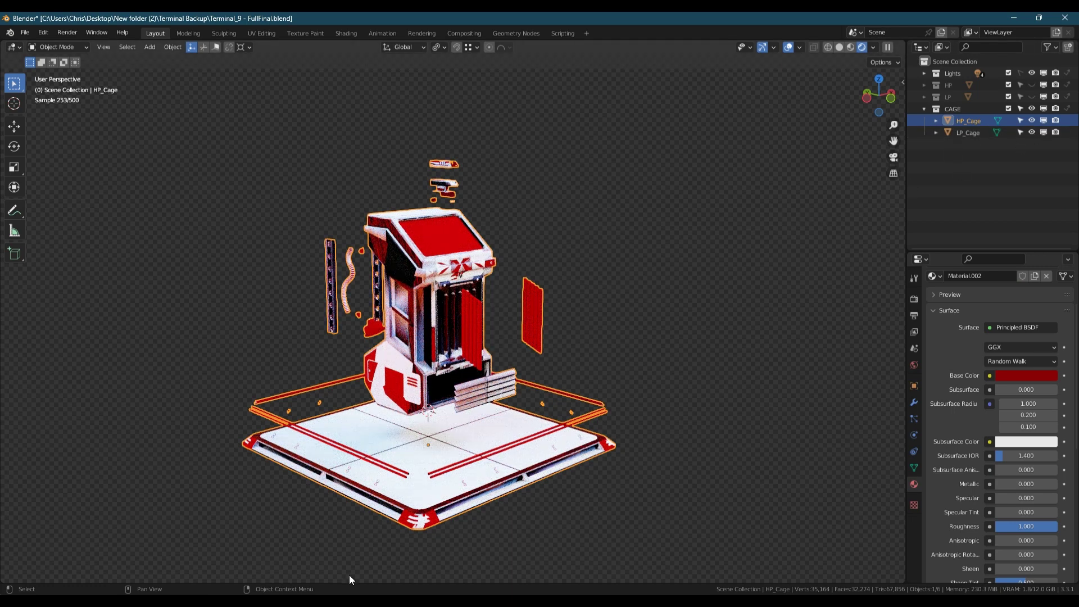
- Hide HP_Cage so only LP_Cage is visible
key("ctrl+z")
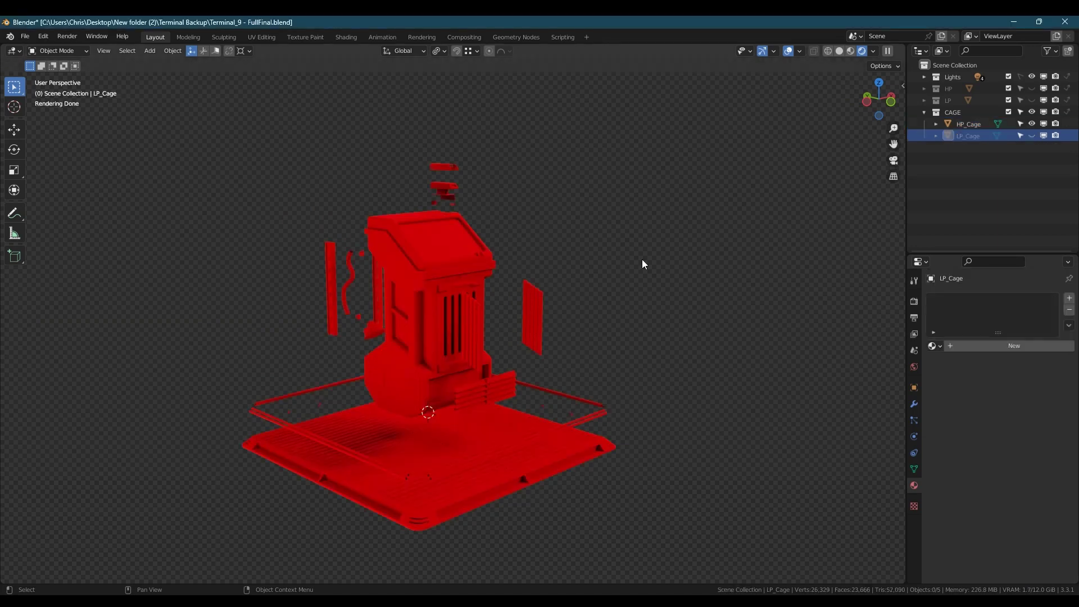
left_click(1032, 120)
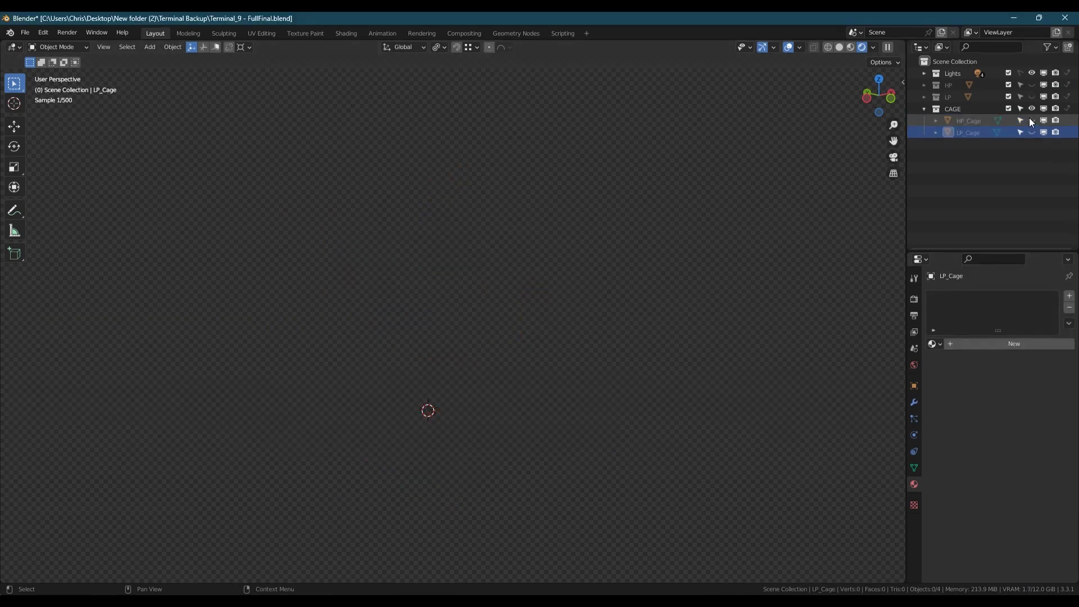
left_click(1033, 131)
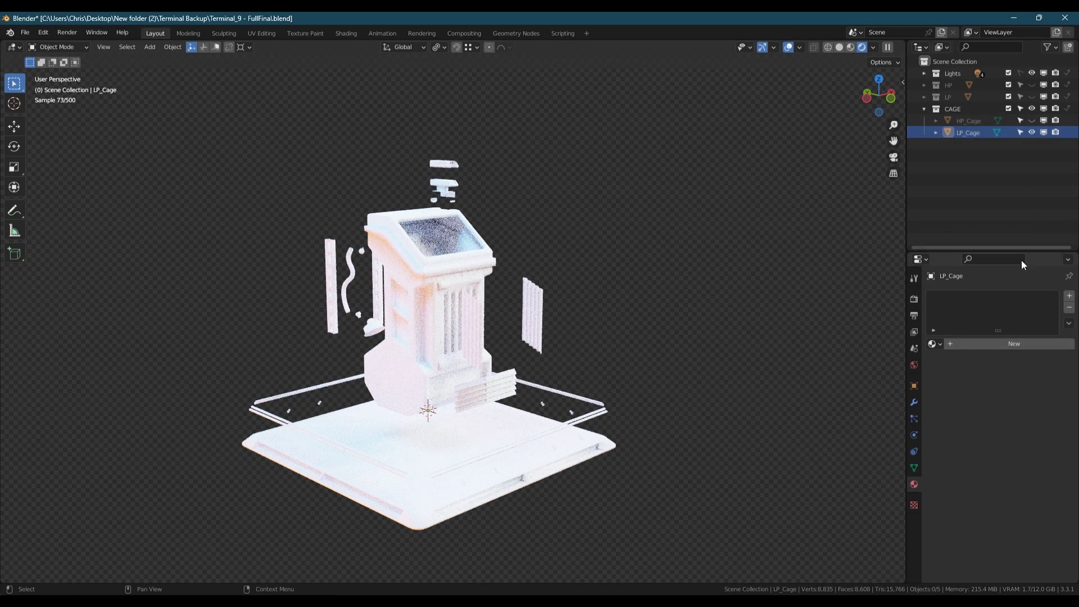
- Give LP_Cage a new near-black material with specular 0.000 and roughness 1.000, then show HP_Cage
left_click(990, 344)
left_click(1016, 443)
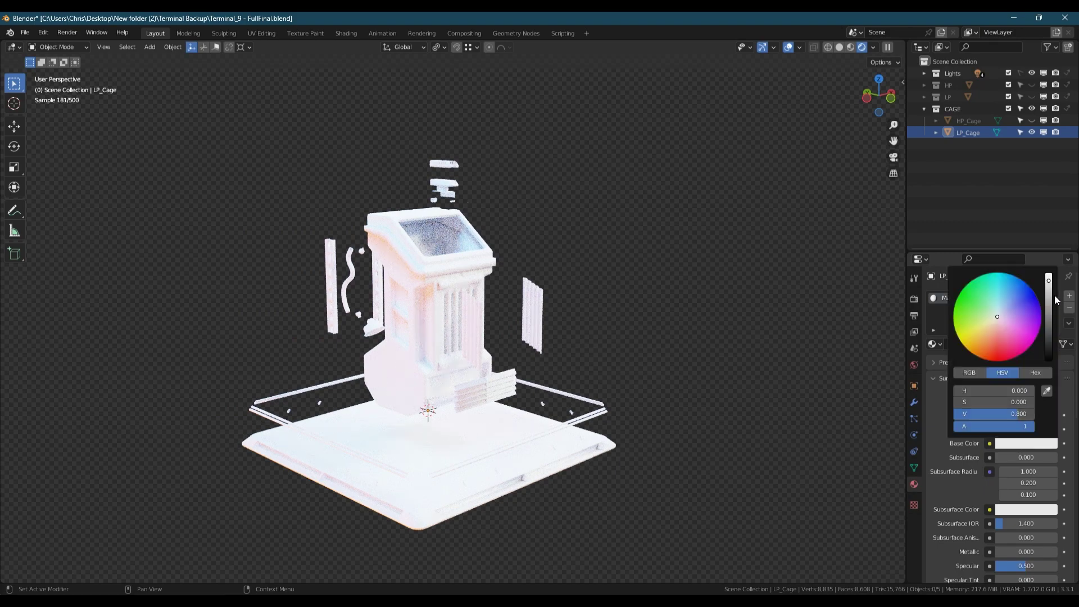
left_click_drag(1051, 298, 1049, 332)
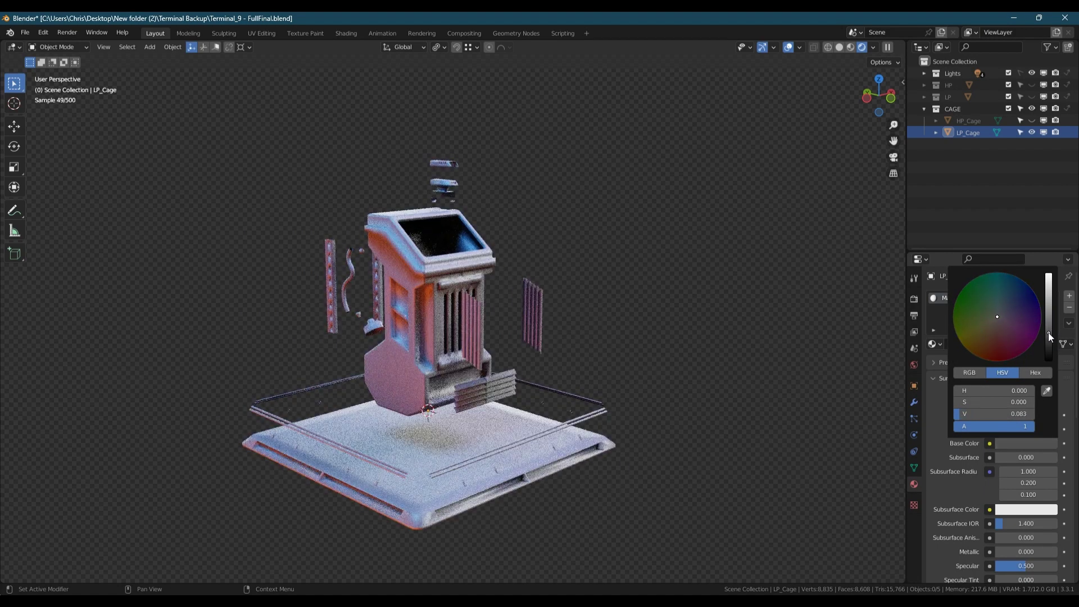
scroll(1021, 548, "down", 2)
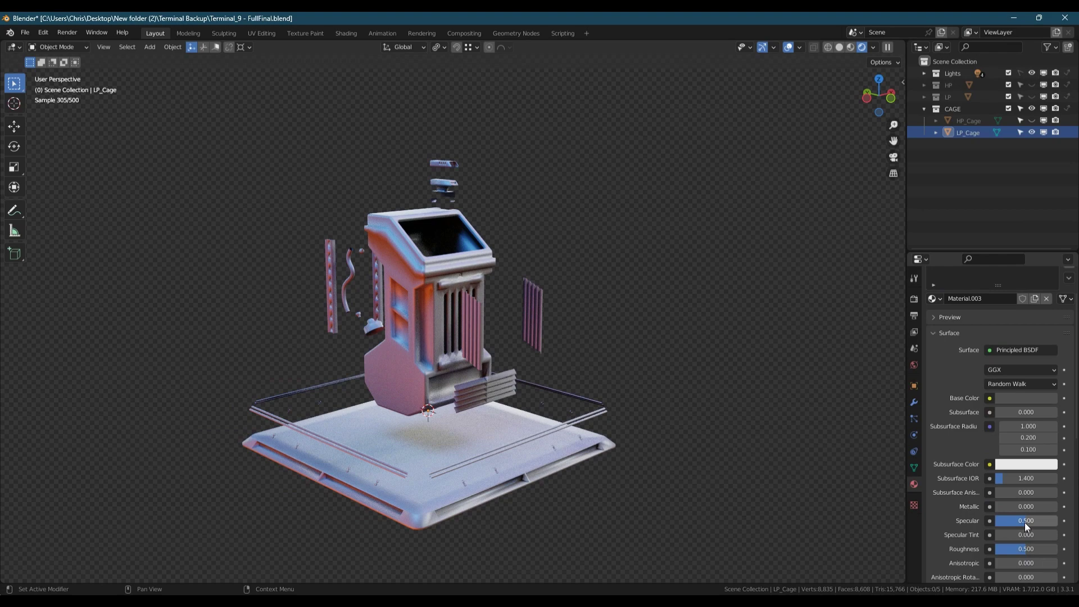
left_click_drag(1025, 522, 966, 525)
left_click_drag(1020, 548, 1057, 549)
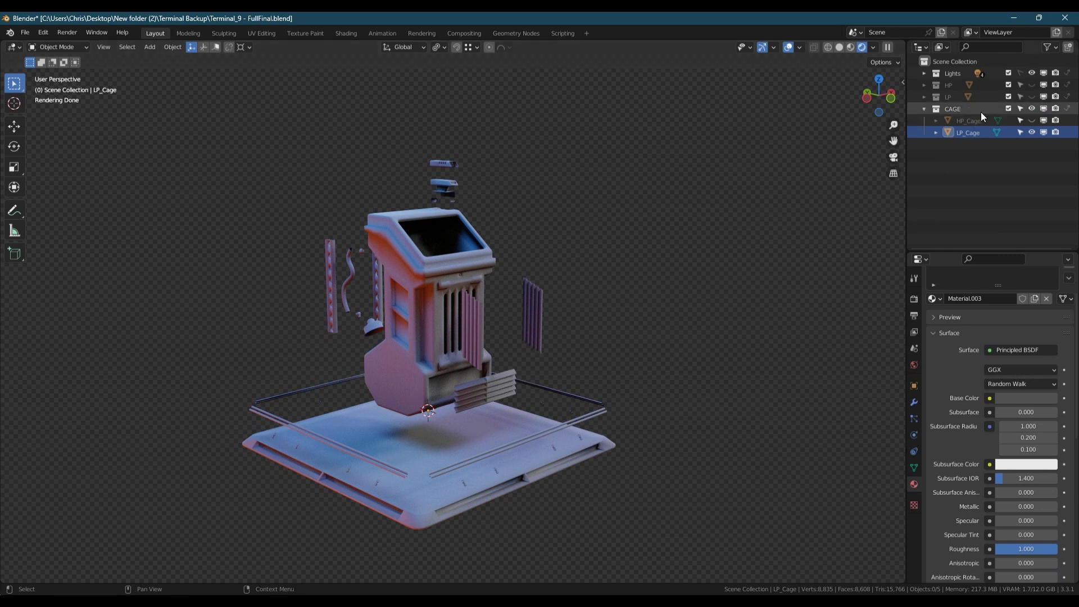
left_click(1033, 120)
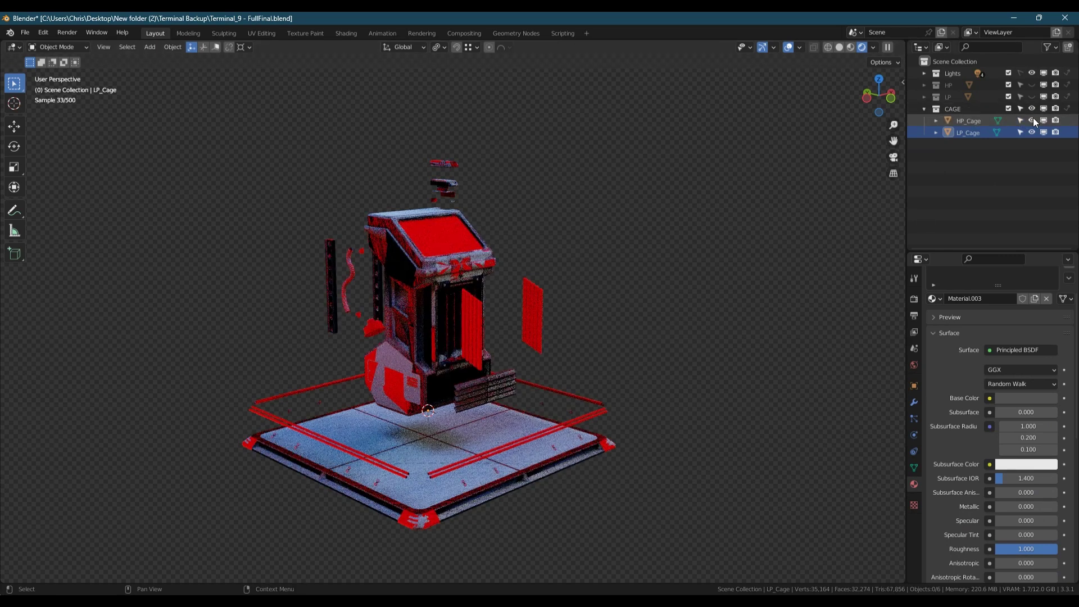
left_click(428, 505)
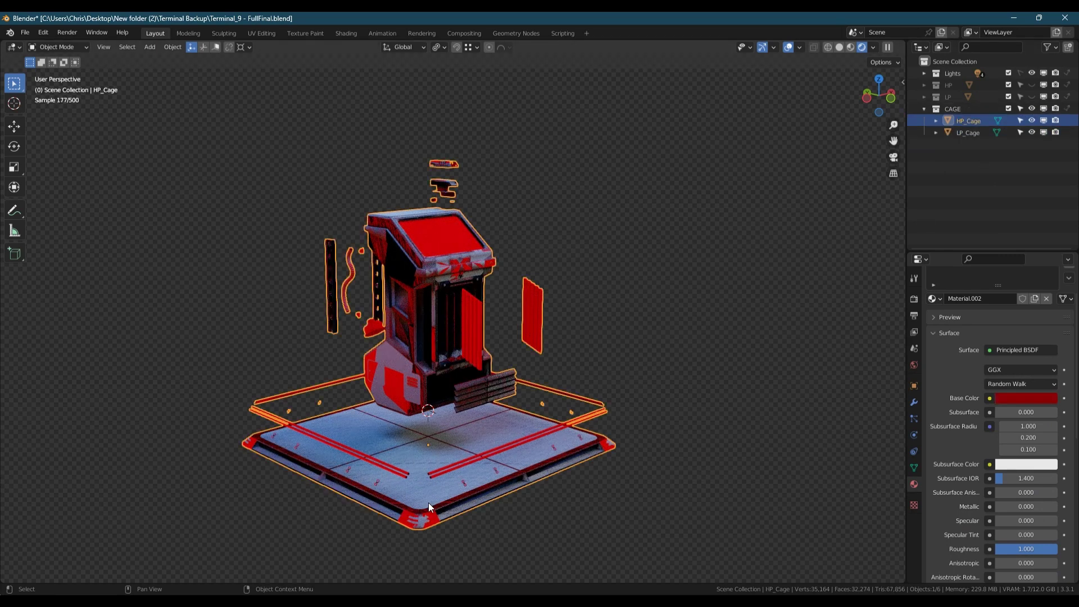
- Select LP_Cage, enter Edit Mode, and select all linked faces of its floor plate
left_click(973, 133)
key("Tab")
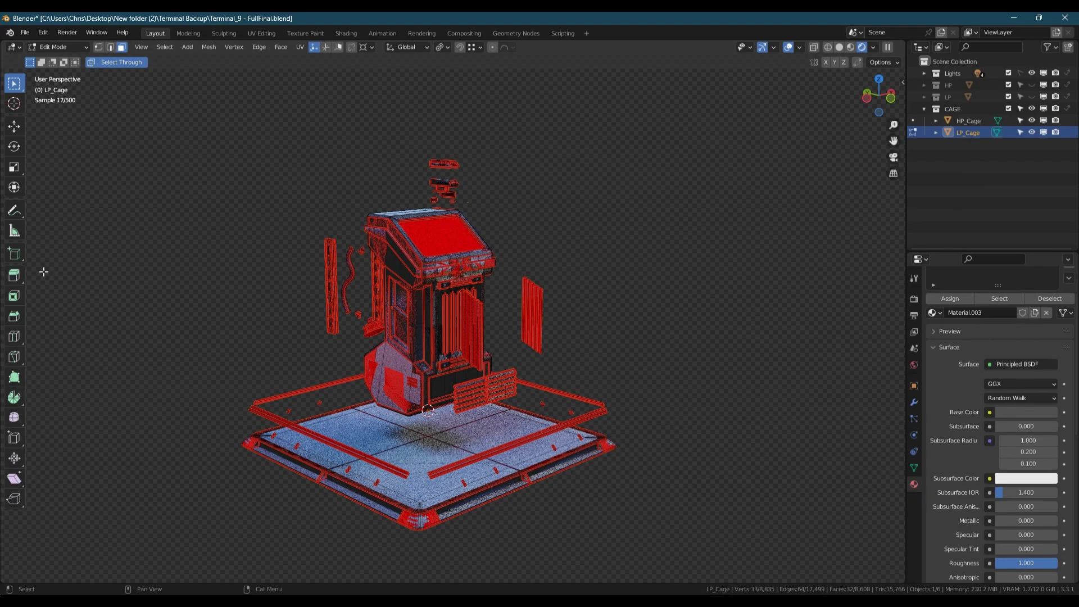
scroll(399, 511, "up", 4)
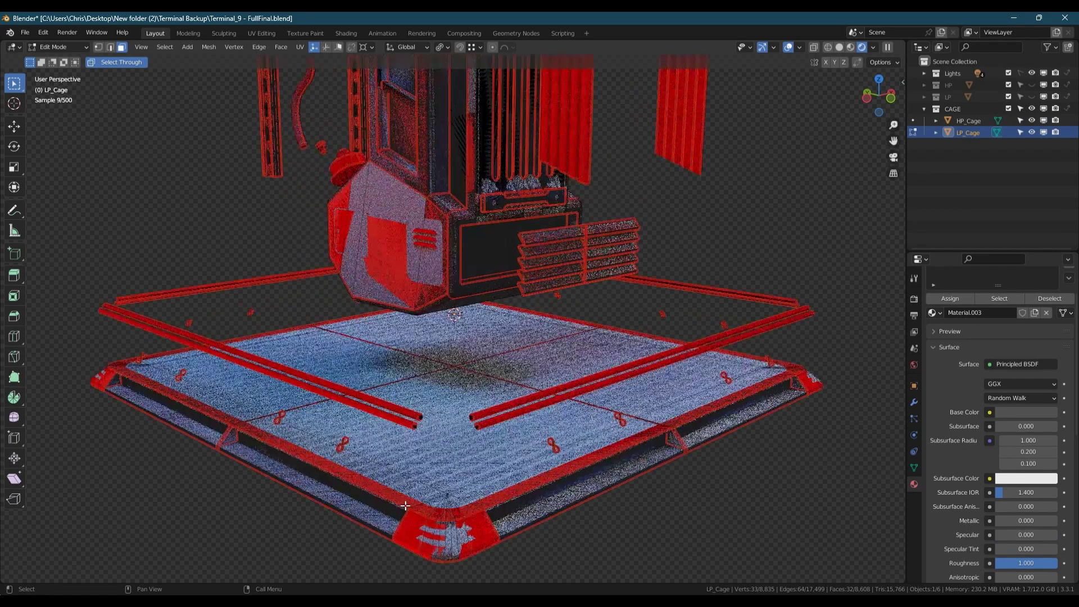
left_click(434, 471)
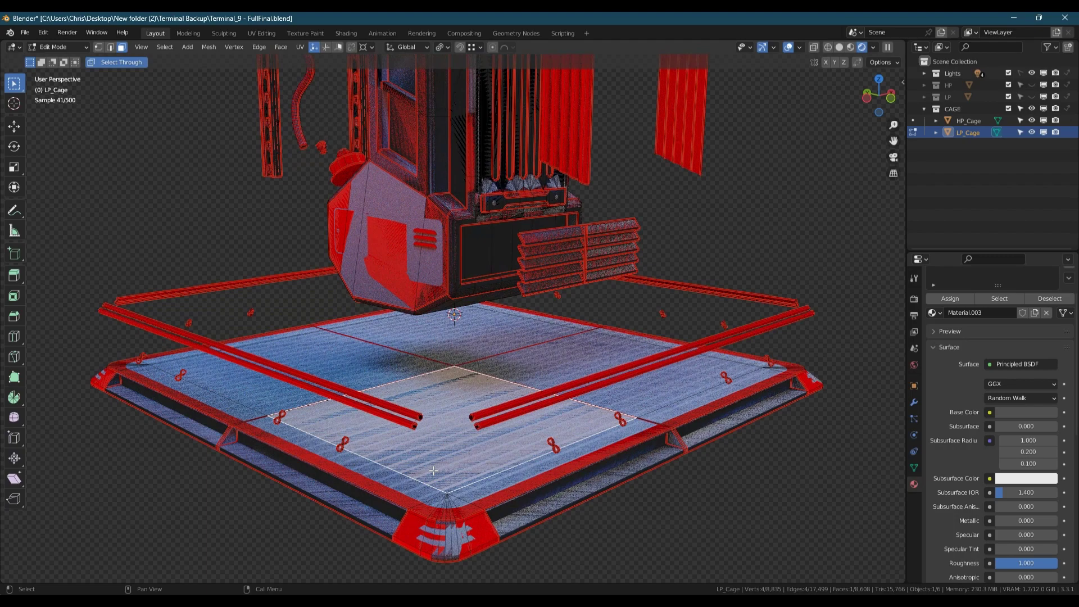
key("l")
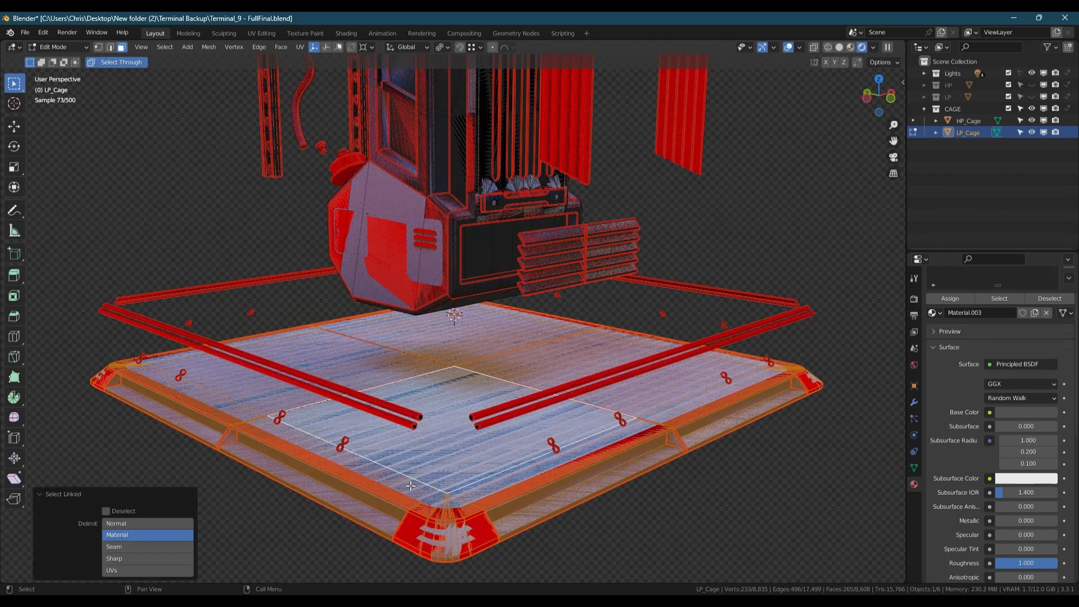
middle_click_drag(411, 486, 273, 477)
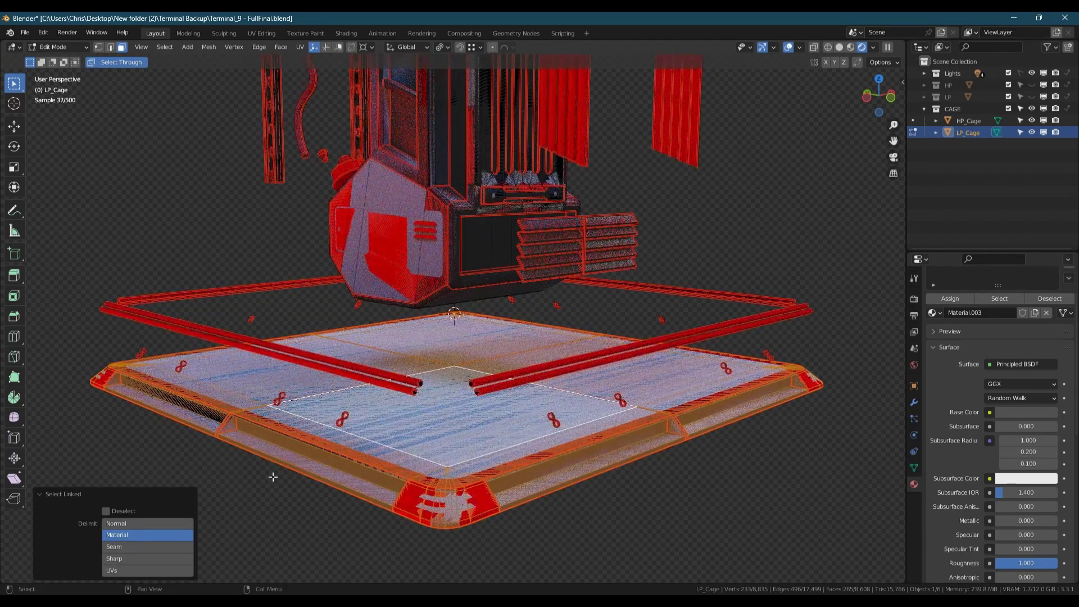
- Shrink/Fatten the LP_Cage platform faces outward by 0.00128 m with Even Thickness
key("F3")
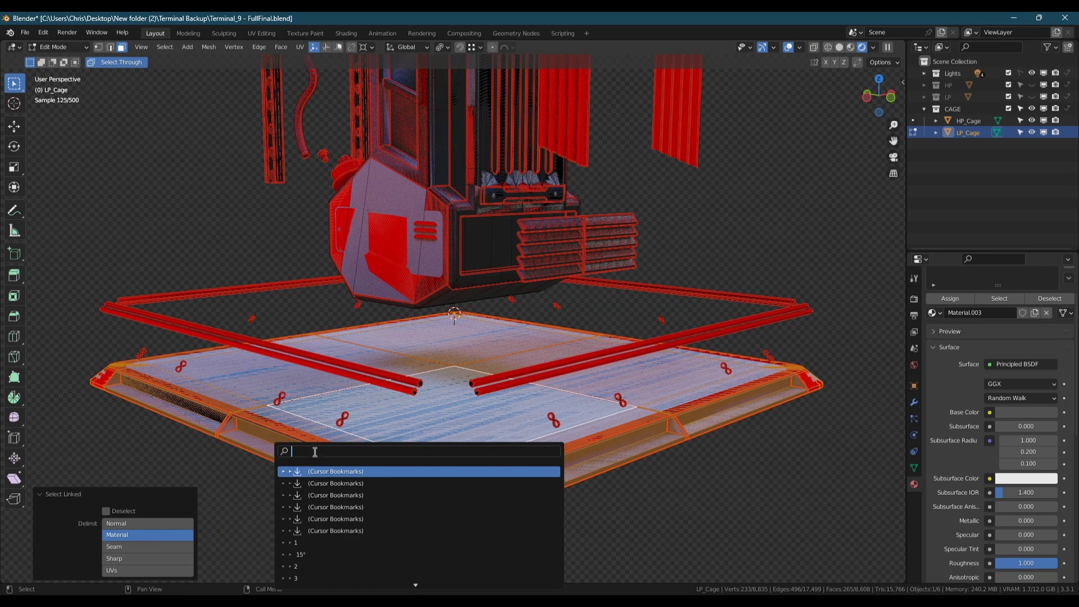
type("shrink")
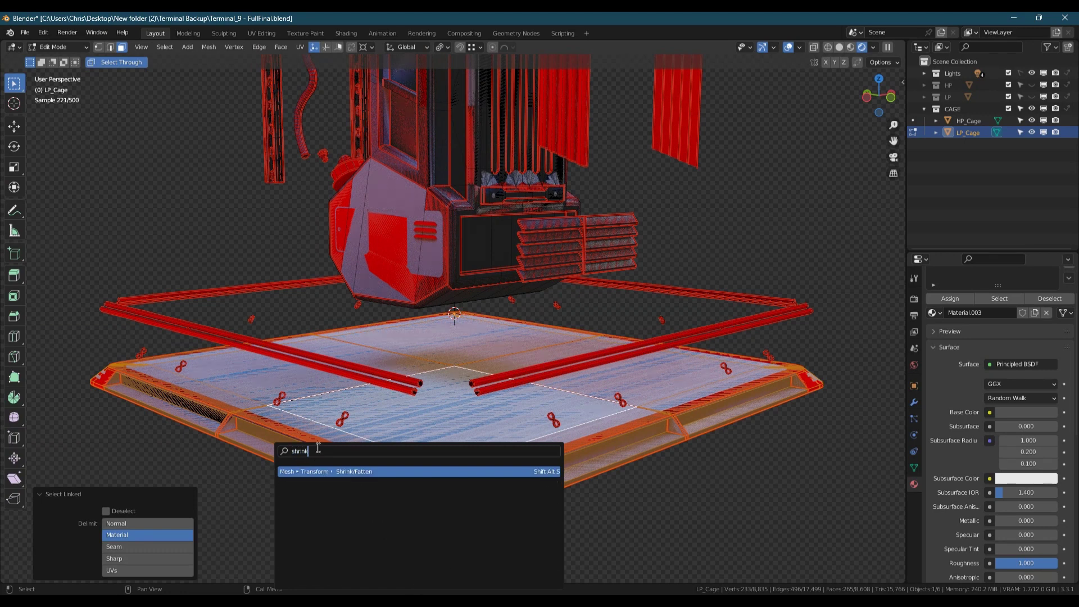
left_click(353, 473)
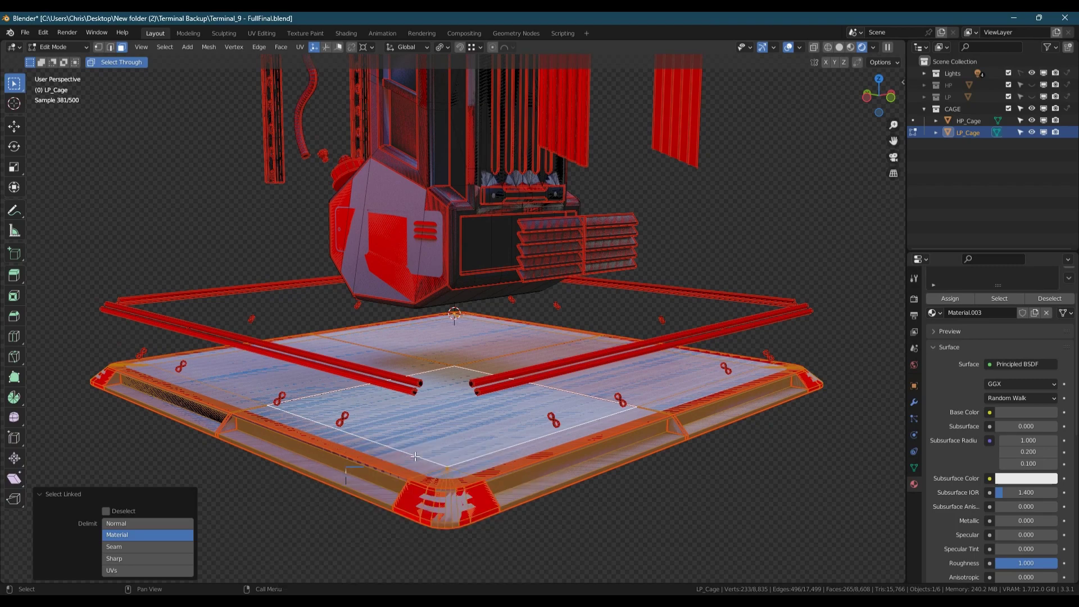
key("alt+s")
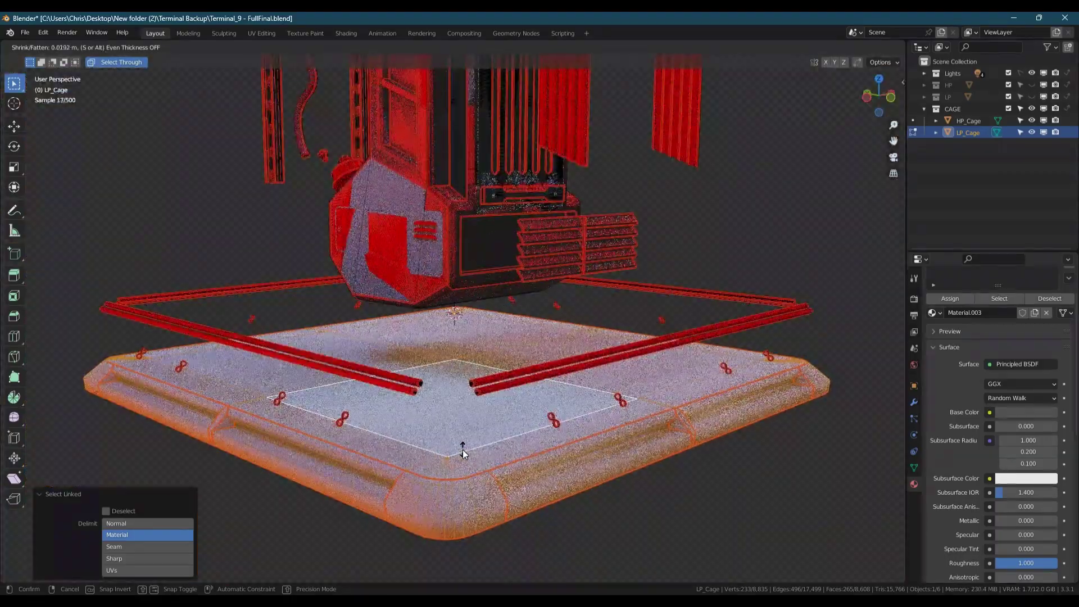
key("s")
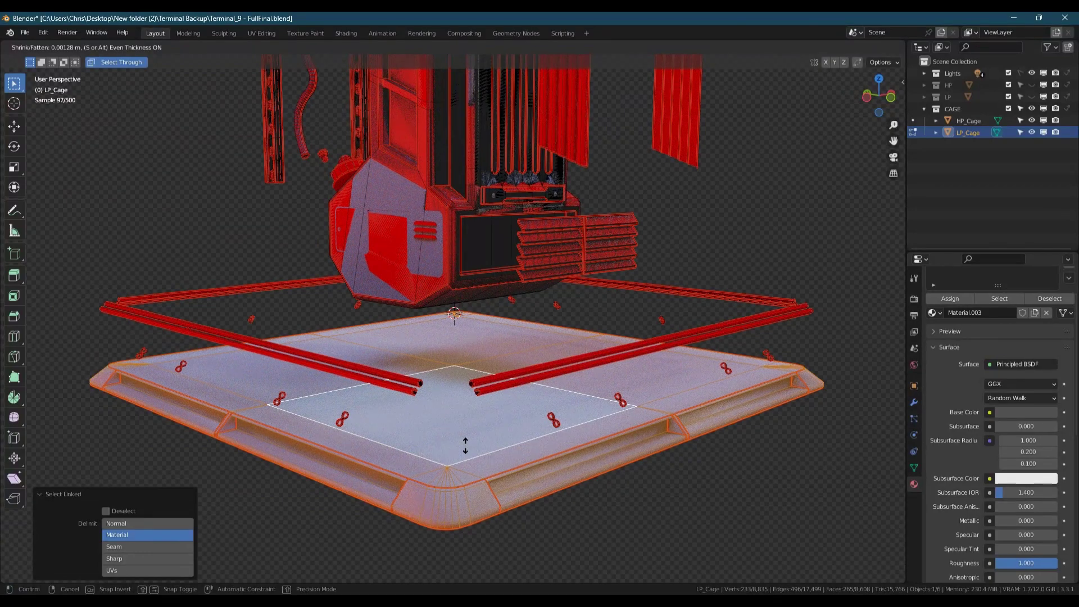
left_click(465, 450)
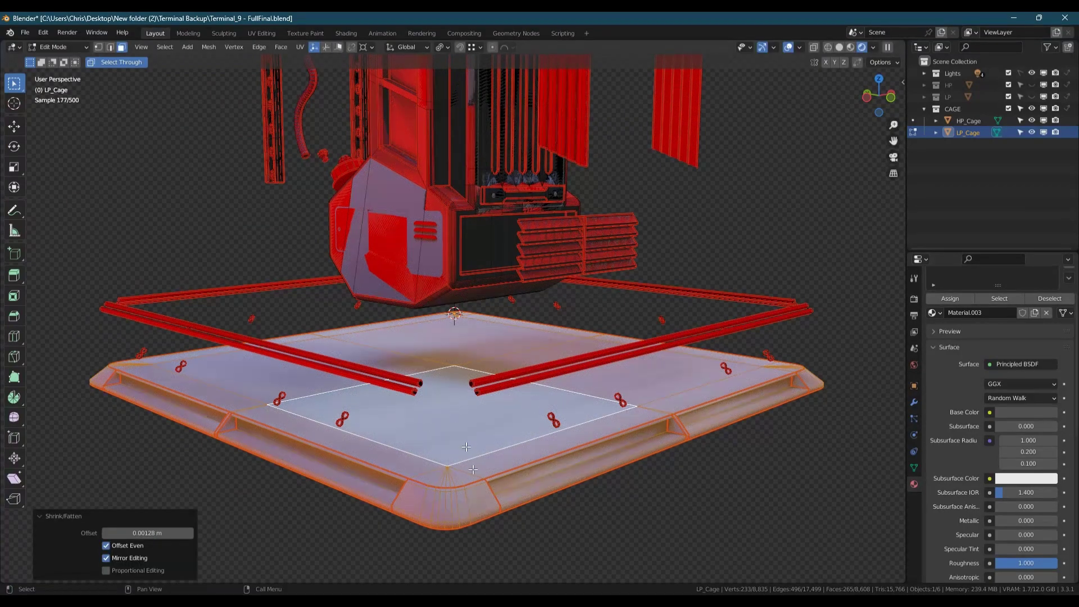
middle_click_drag(474, 471, 731, 292)
- Box-select the row of small clips in Left view and inflate them by 0.000794 m, even thickness
left_click(868, 96)
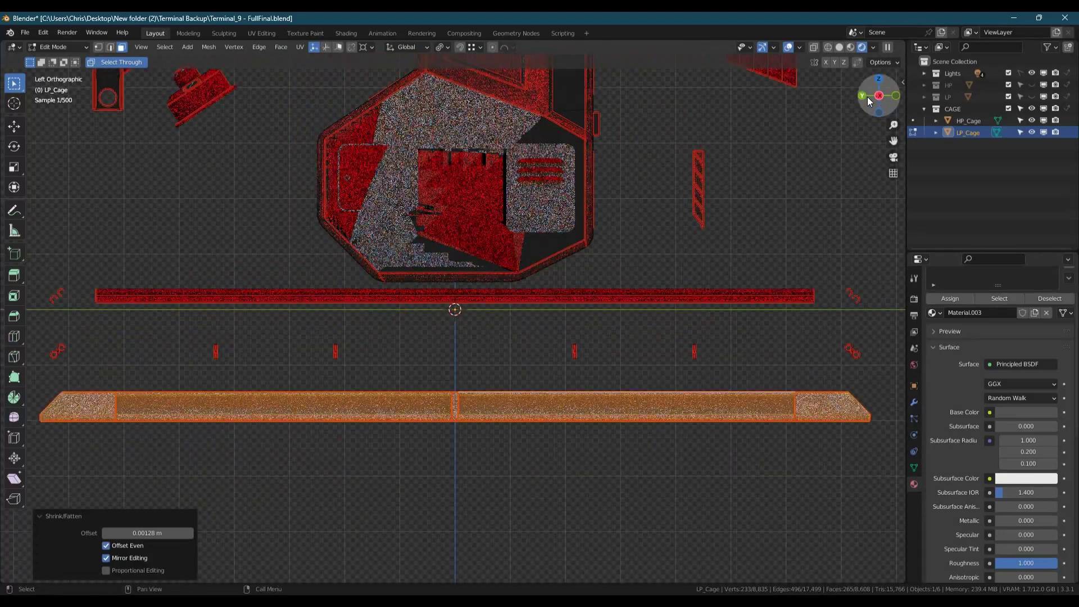
scroll(317, 329, "down", 1)
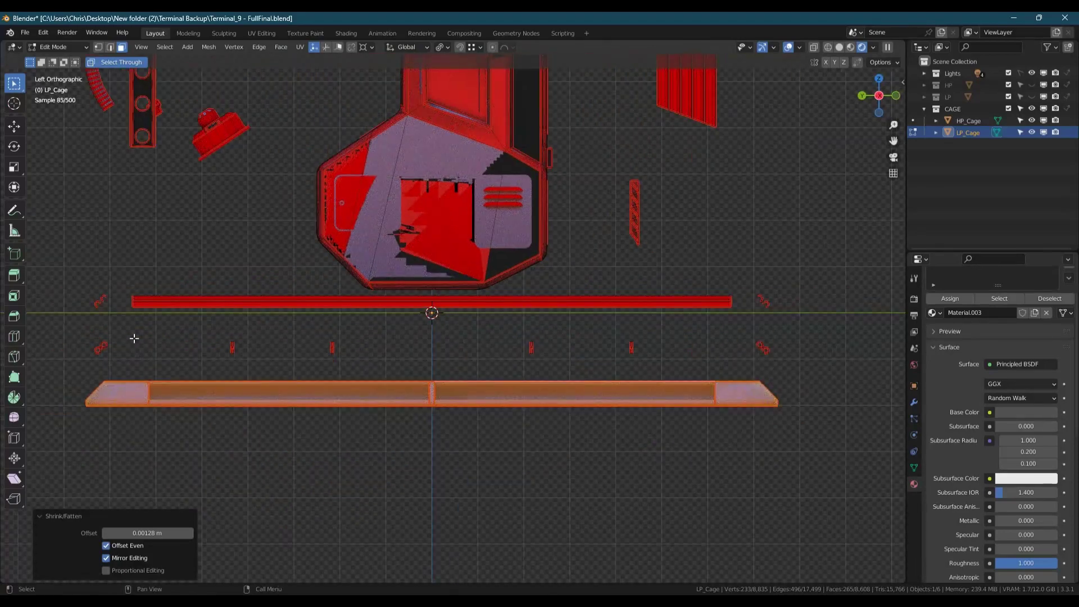
left_click_drag(74, 336, 802, 368)
middle_click_drag(802, 367, 505, 437)
scroll(505, 437, "up", 10)
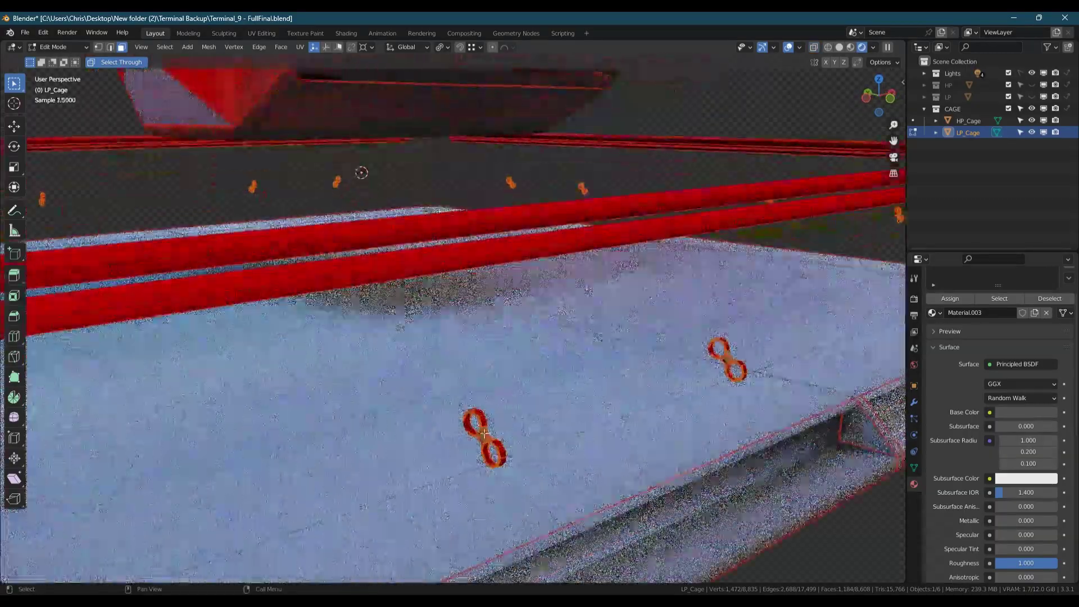
key("alt+s")
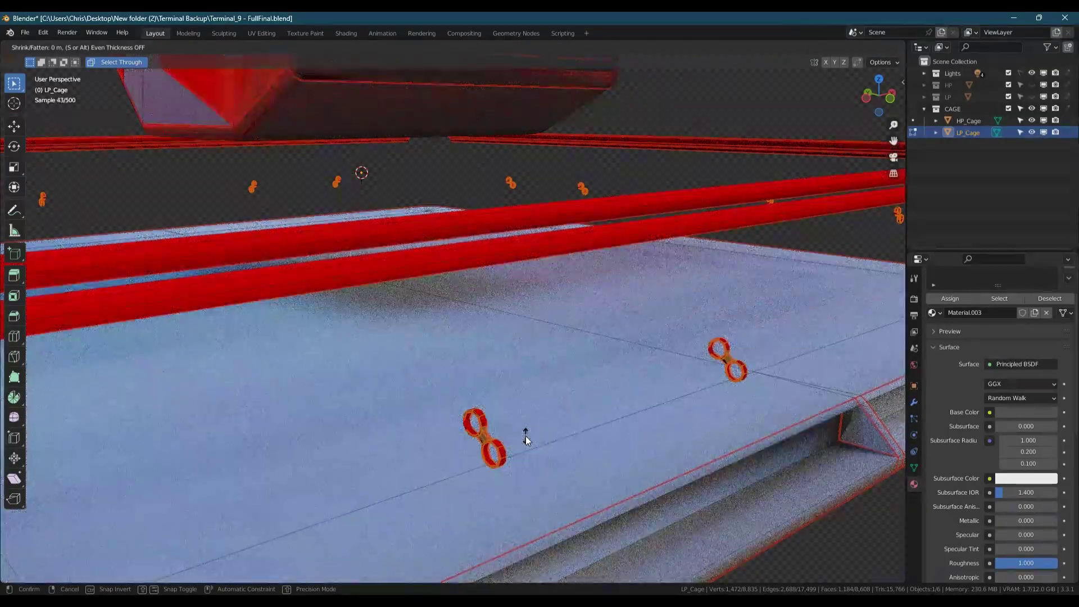
key("alt")
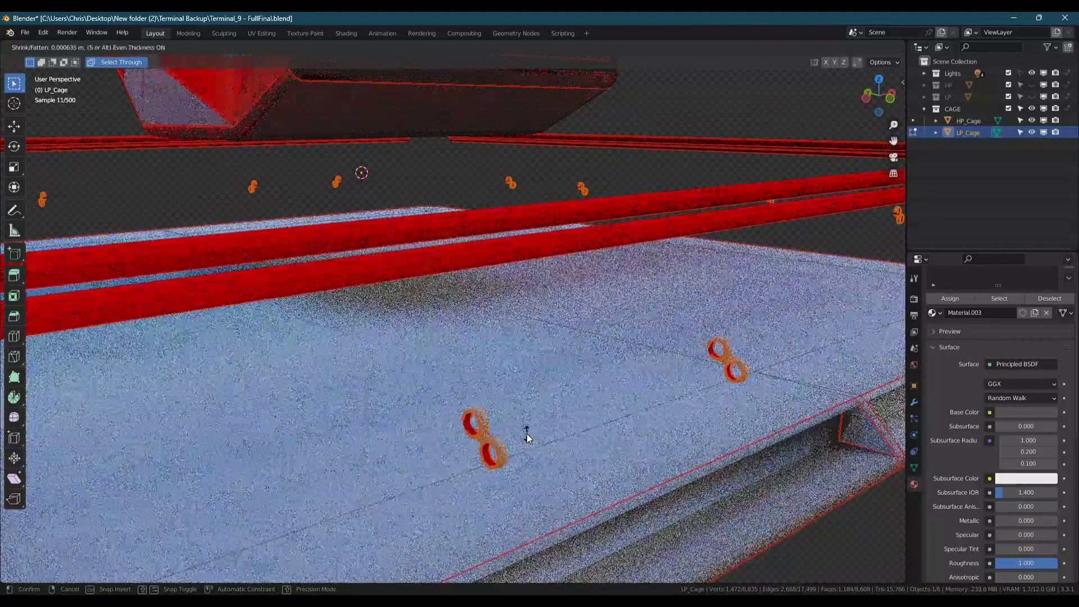
left_click(527, 434)
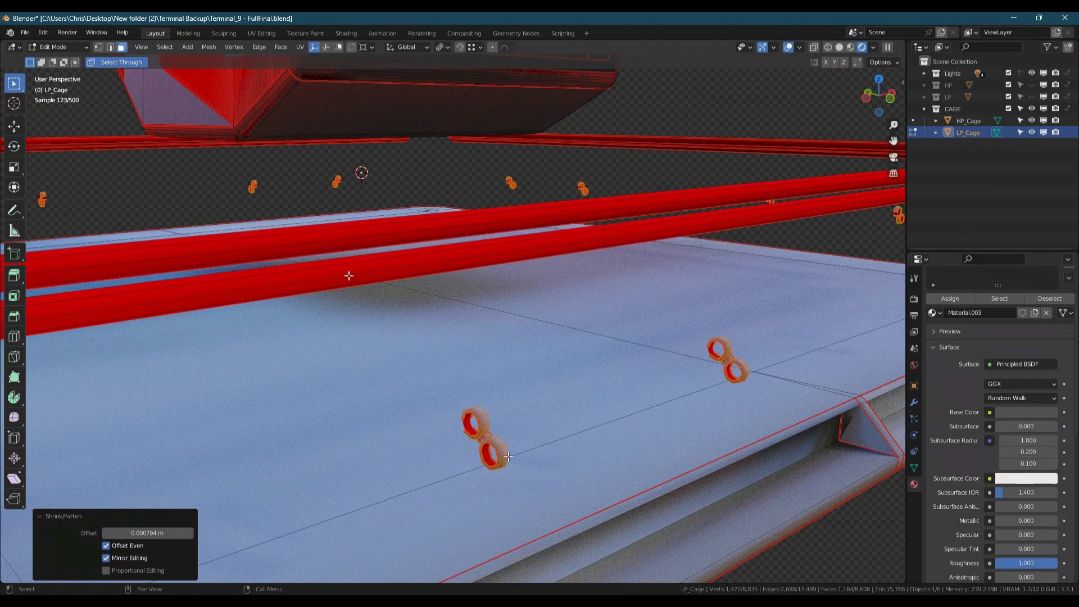
- Return to Left view and box-select the long rod across the platform
scroll(509, 450, "down", 10)
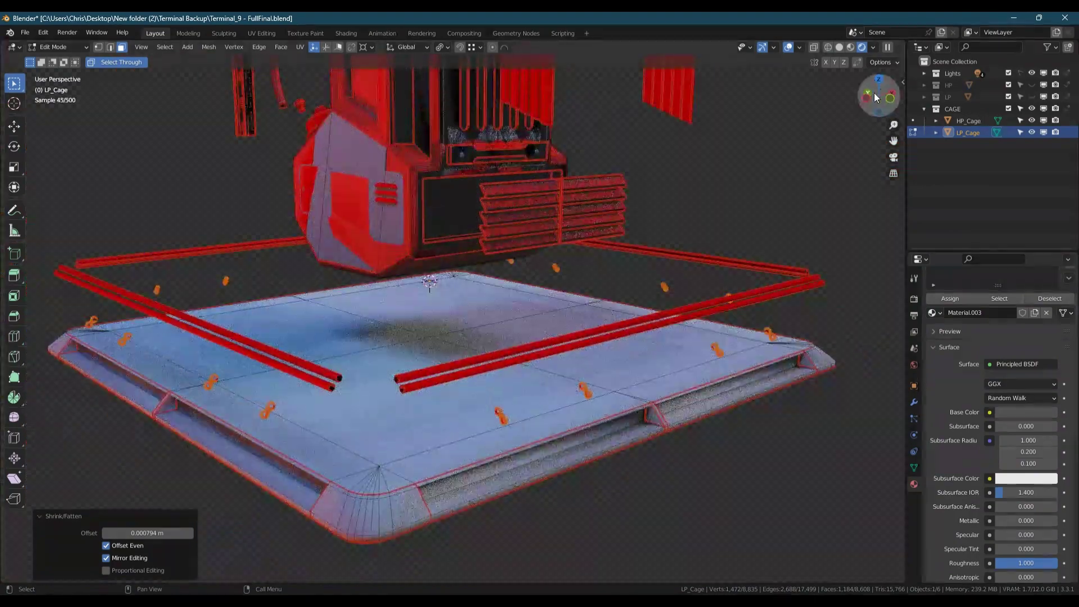
left_click(873, 97)
left_click_drag(60, 275, 834, 248)
- Select all linked rod faces and inflate them by 0.00101 m with Even Thickness
key("ctrl+l")
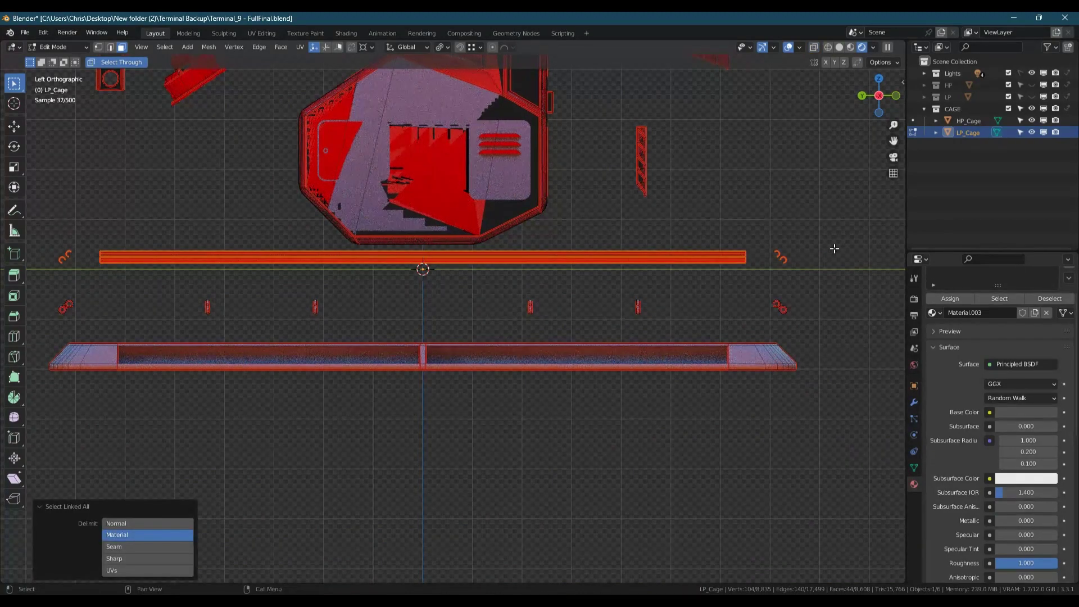
middle_click_drag(686, 239, 610, 288)
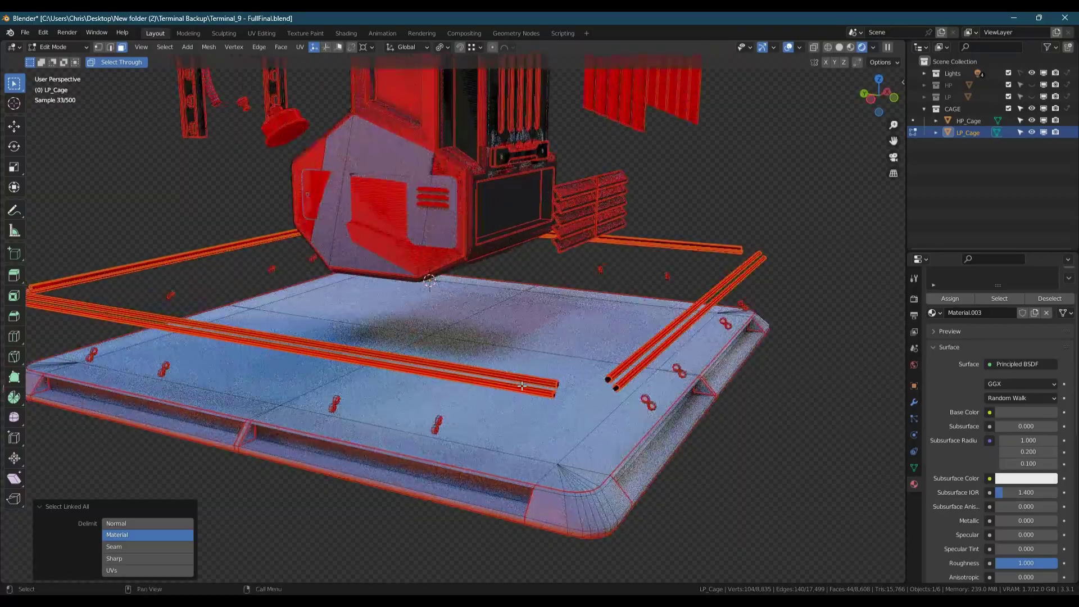
scroll(522, 386, "up", 2)
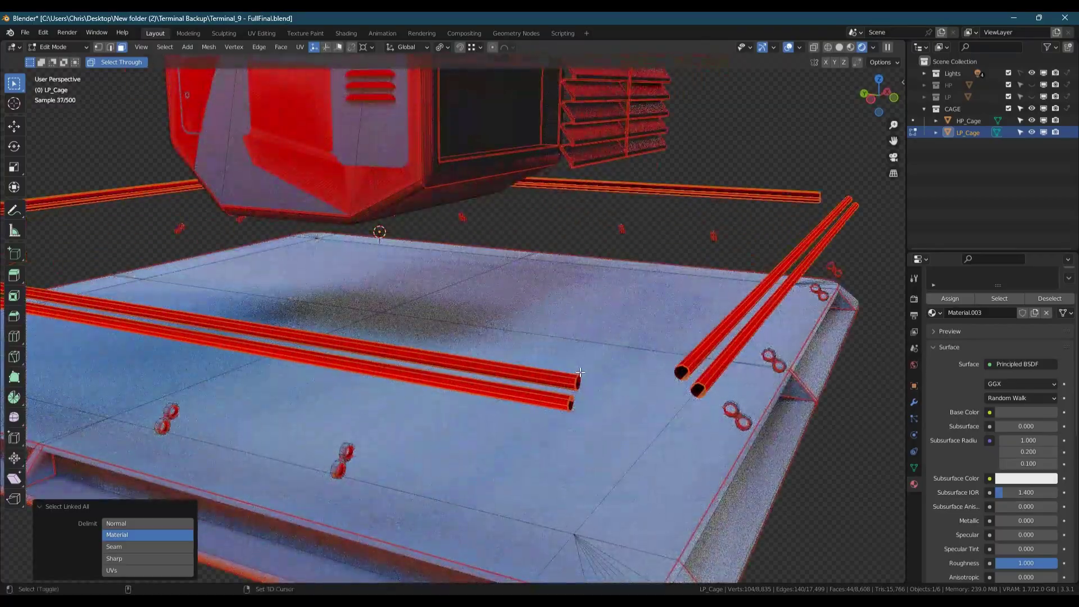
key("alt+s")
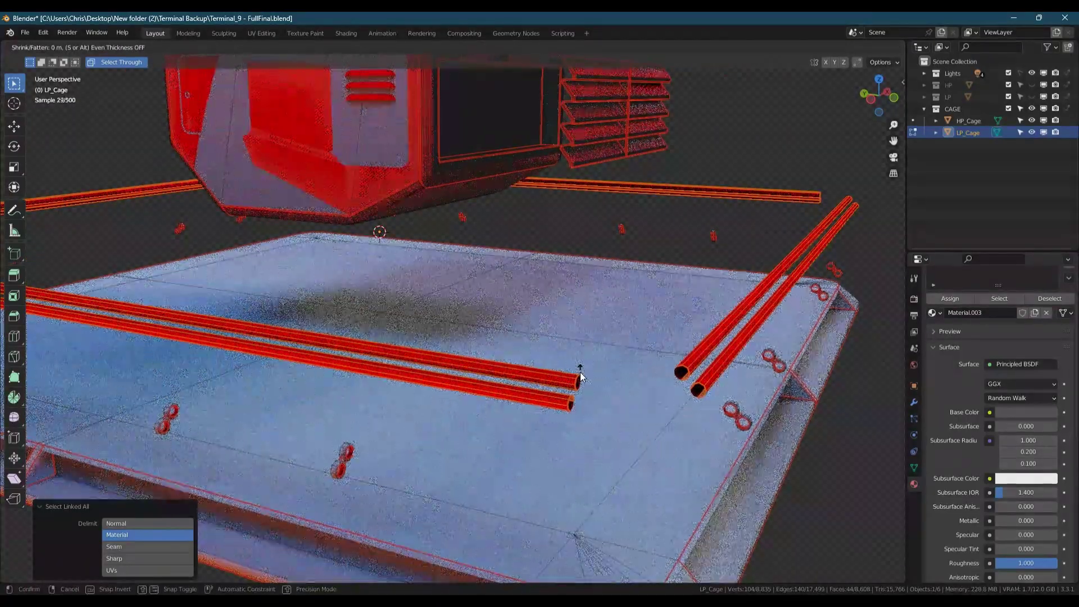
key("s")
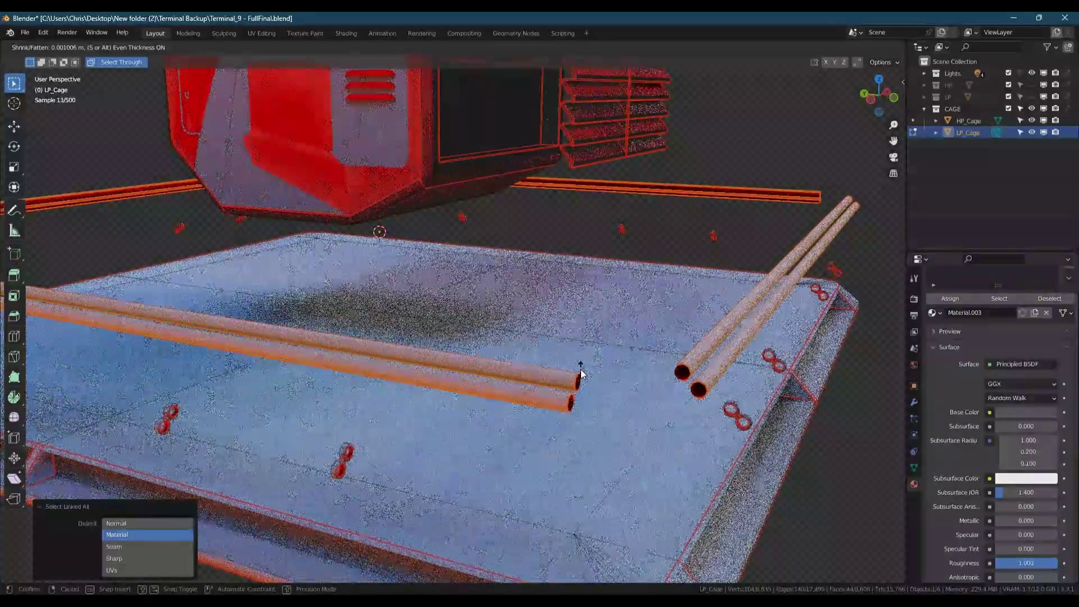
left_click(580, 370)
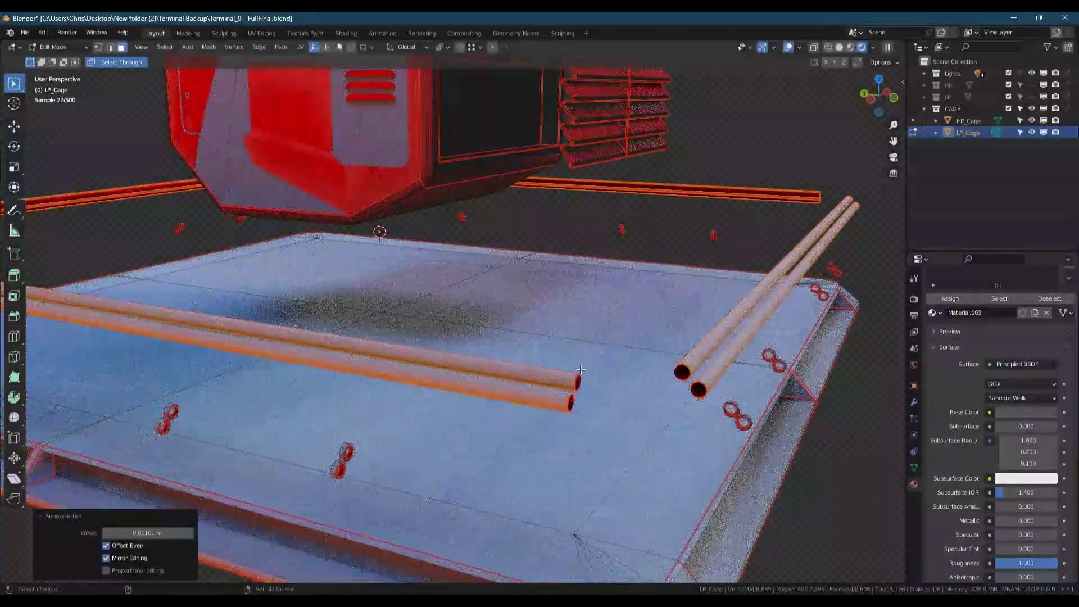
- Pick a face on the vent fins
middle_click_drag(581, 370, 592, 339)
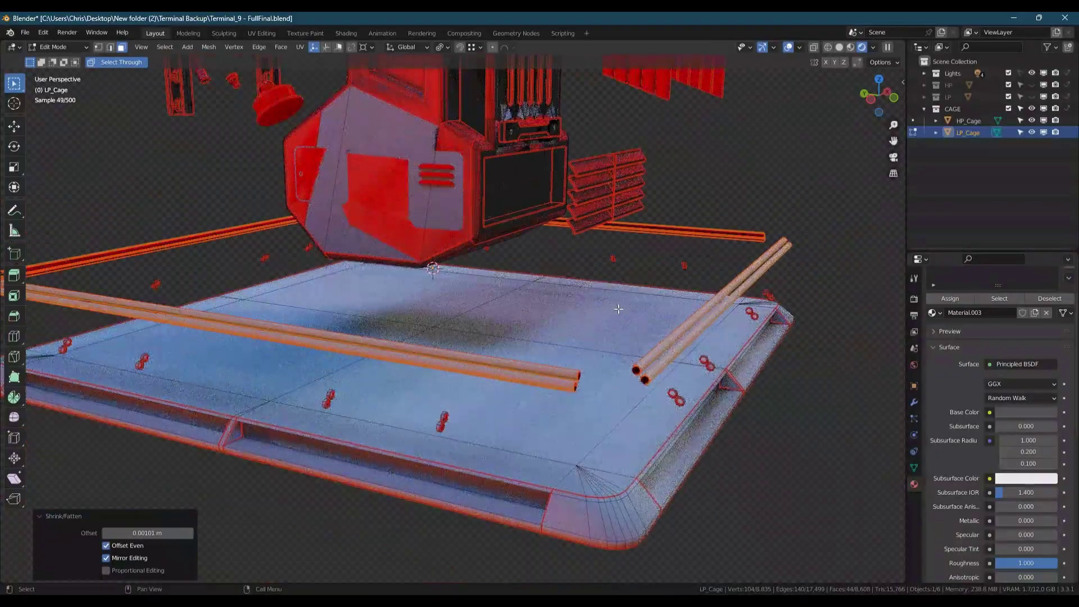
scroll(610, 308, "up", 2)
left_click(602, 192)
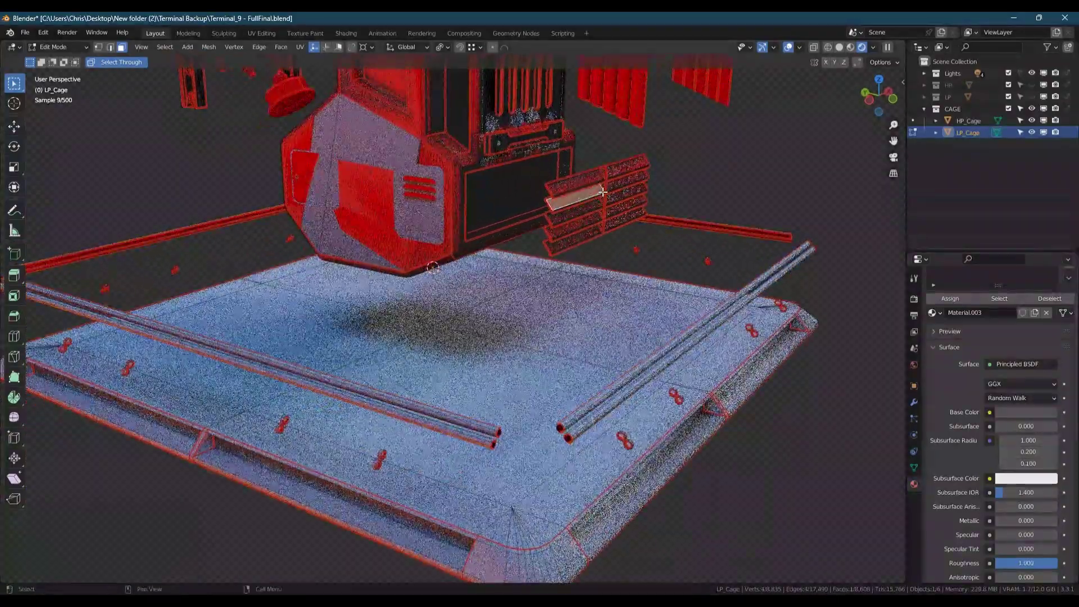
- Select the linked vent fin faces and inflate them by 0.000417 m with Even Thickness
key("l")
scroll(603, 193, "up", 6)
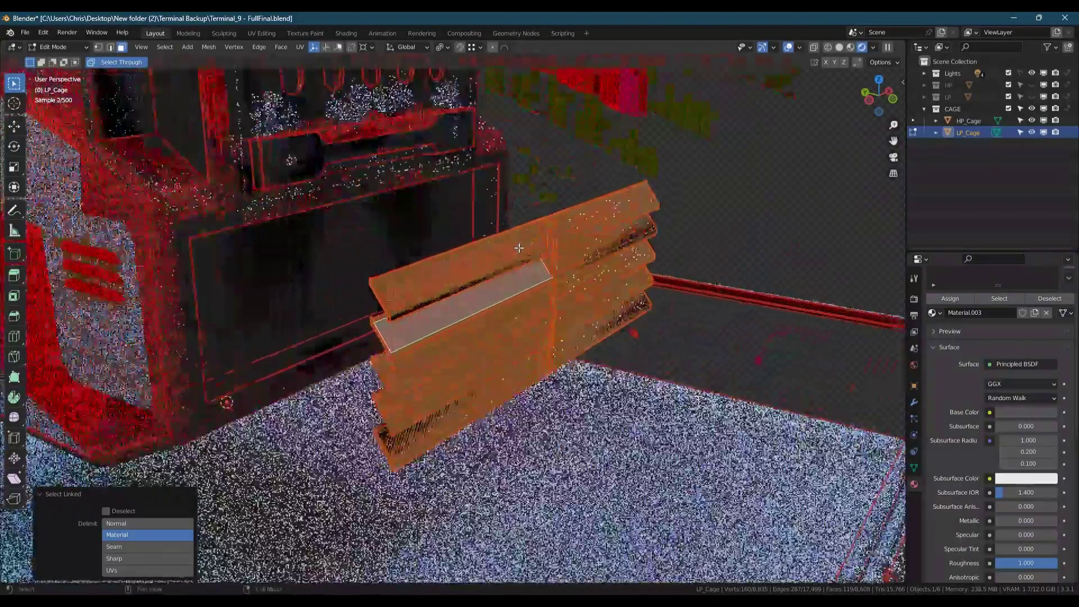
middle_click_drag(519, 248, 715, 390)
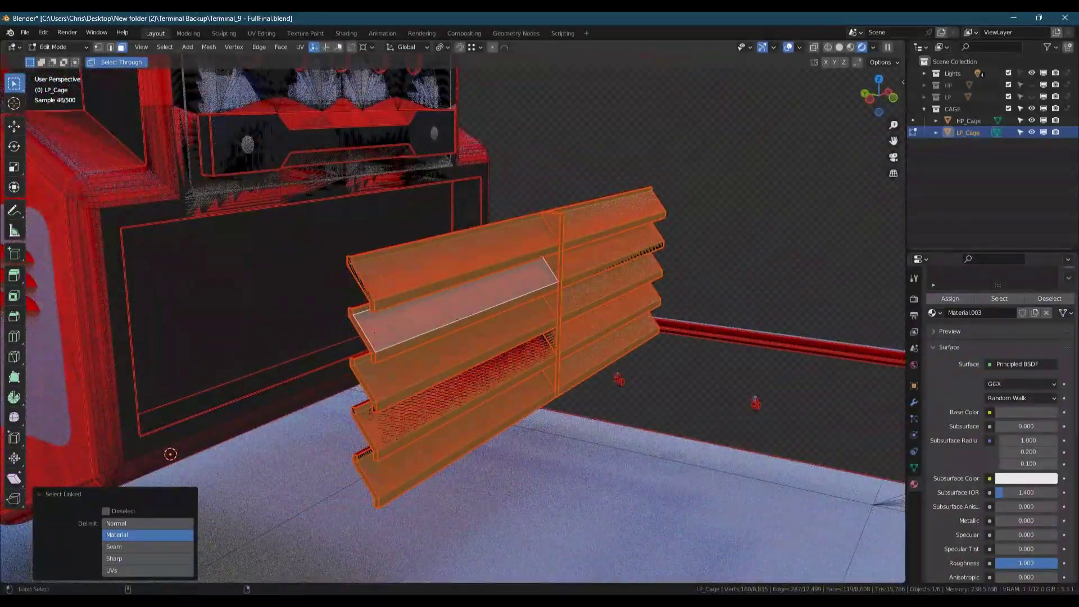
key("alt+s")
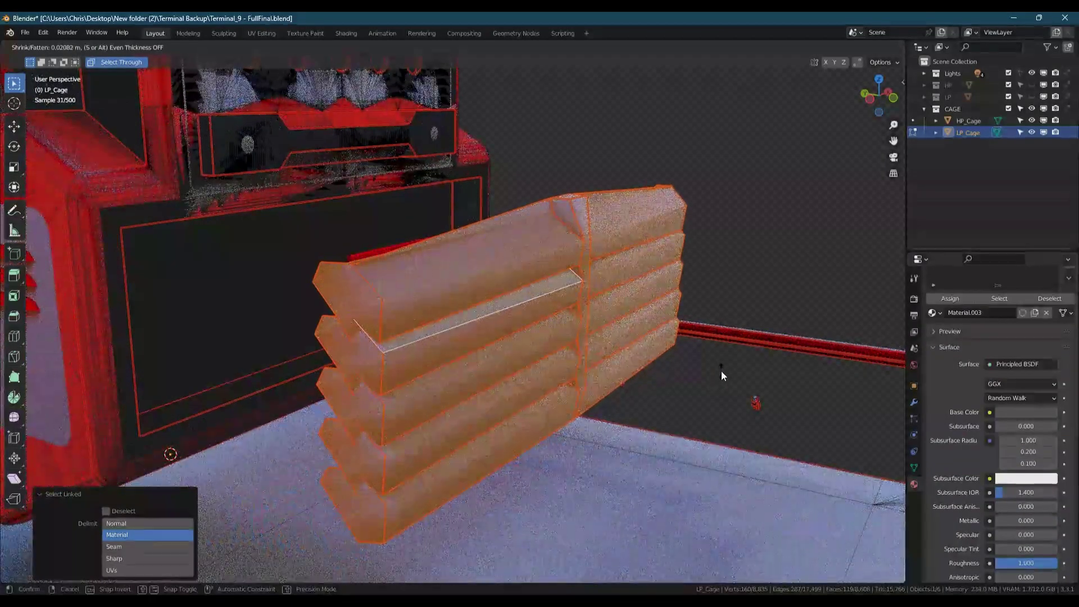
key("s")
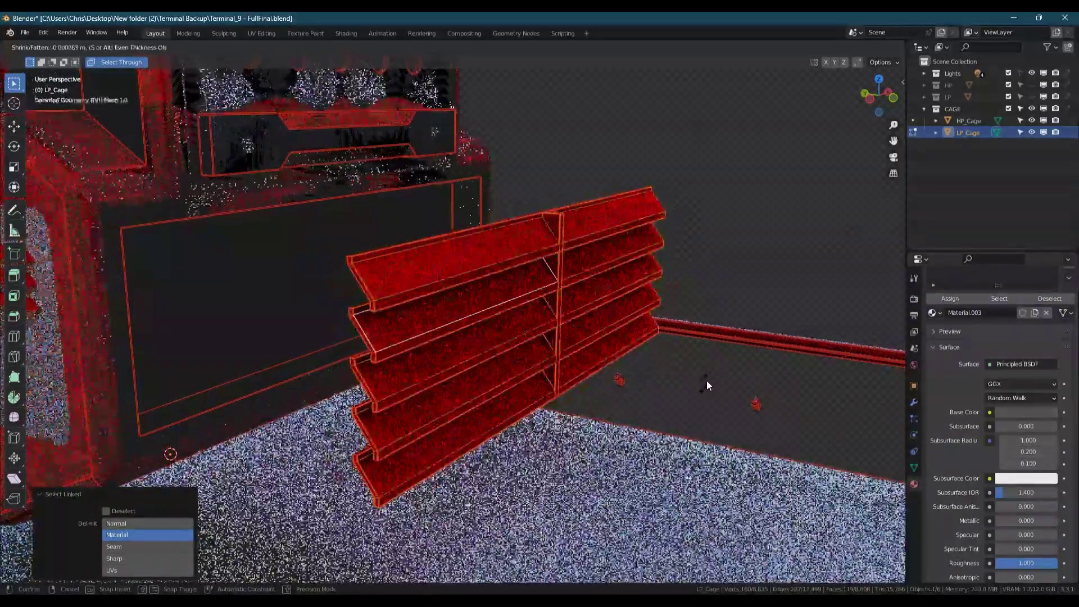
left_click(709, 377)
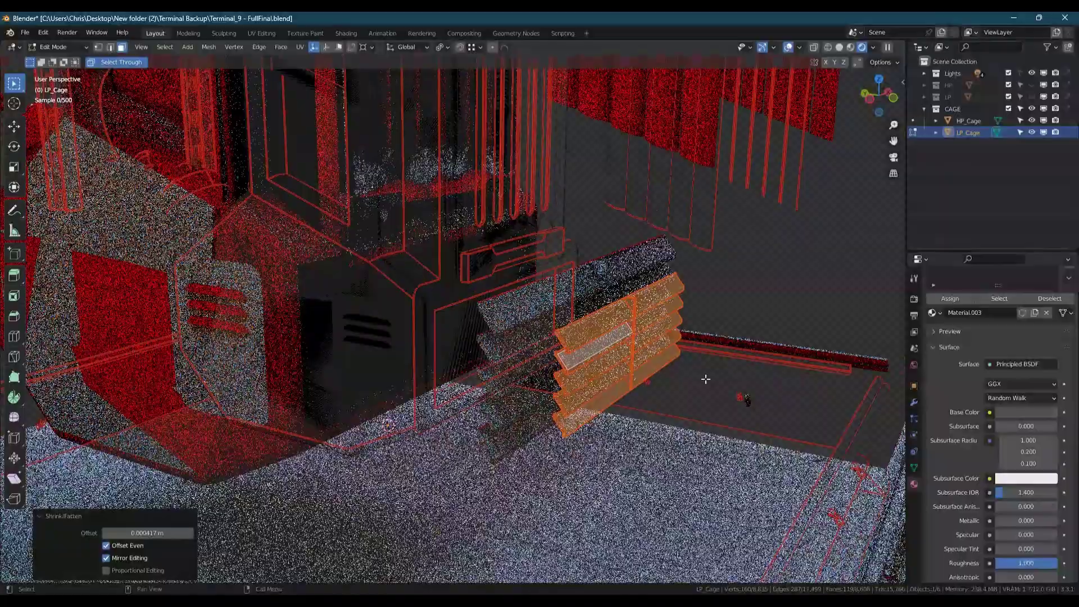
- Select all linked faces of the left pillar
middle_click_drag(706, 380, 458, 290)
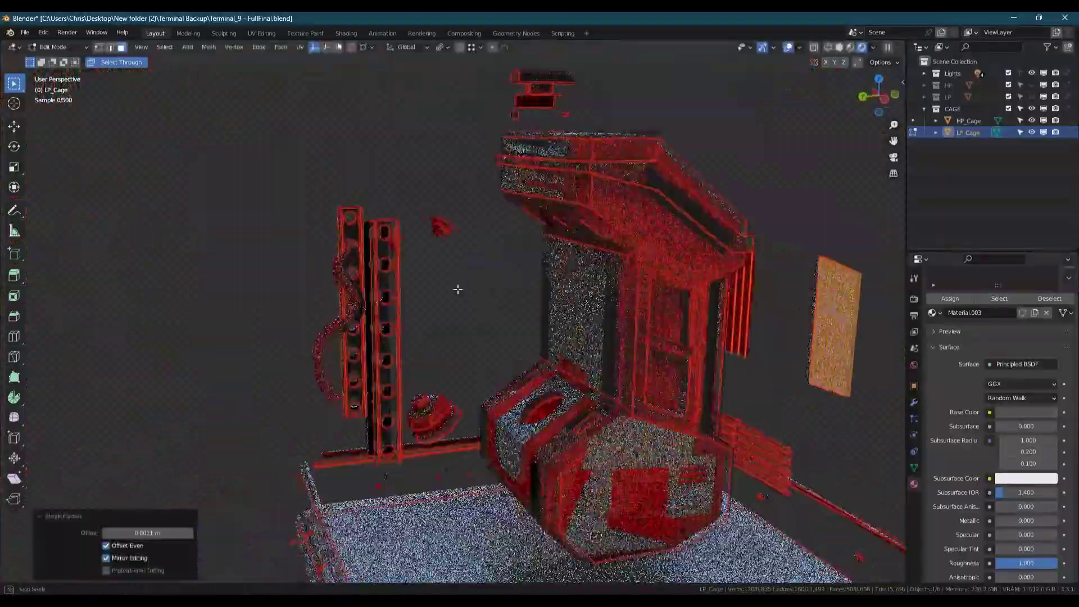
key("l")
middle_click_drag(451, 332, 397, 220)
- Fatten the left pillar by 0.0011 m and another linked part by 0.000234 m
key("alt+s")
left_click(405, 265)
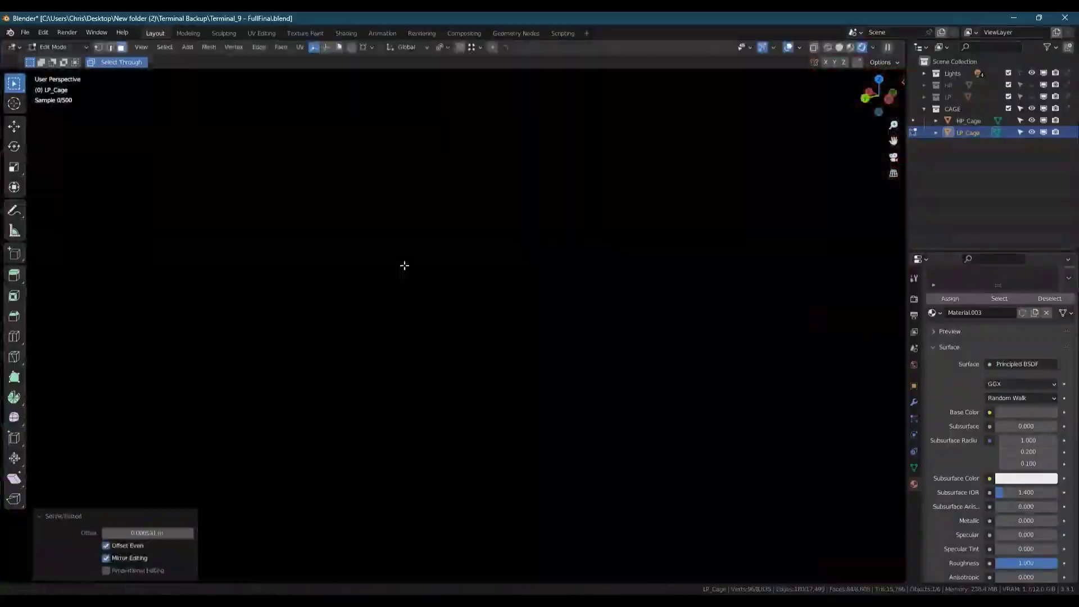
middle_click_drag(404, 266, 387, 333)
key("l")
key("alt+s")
left_click(362, 390)
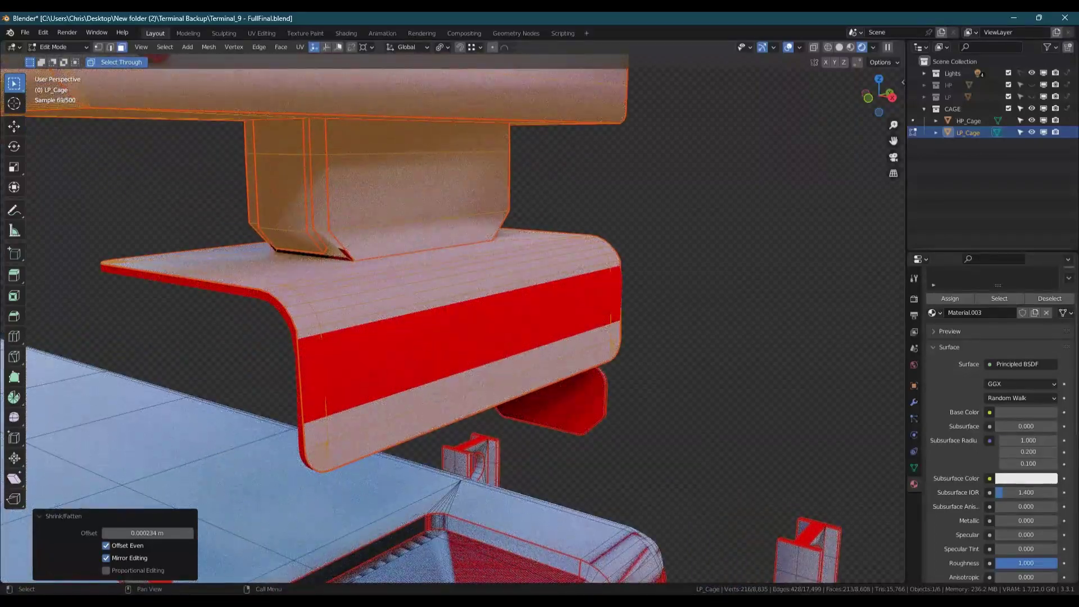
- Select the red band faces, grow the selection, and shift them along X
left_click(420, 354)
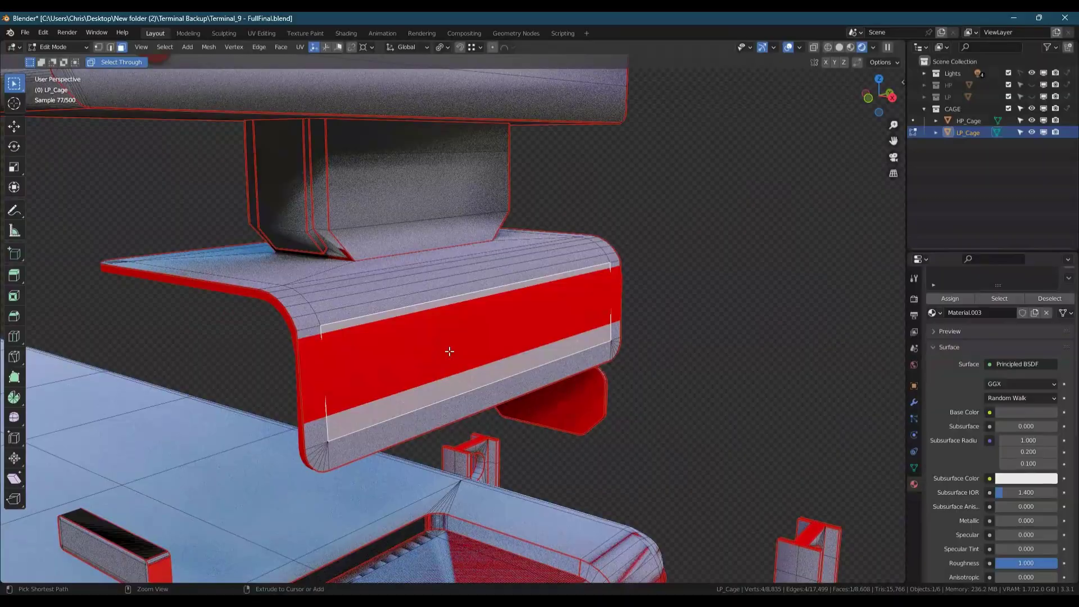
key("ctrl+KP_Add")
key("g")
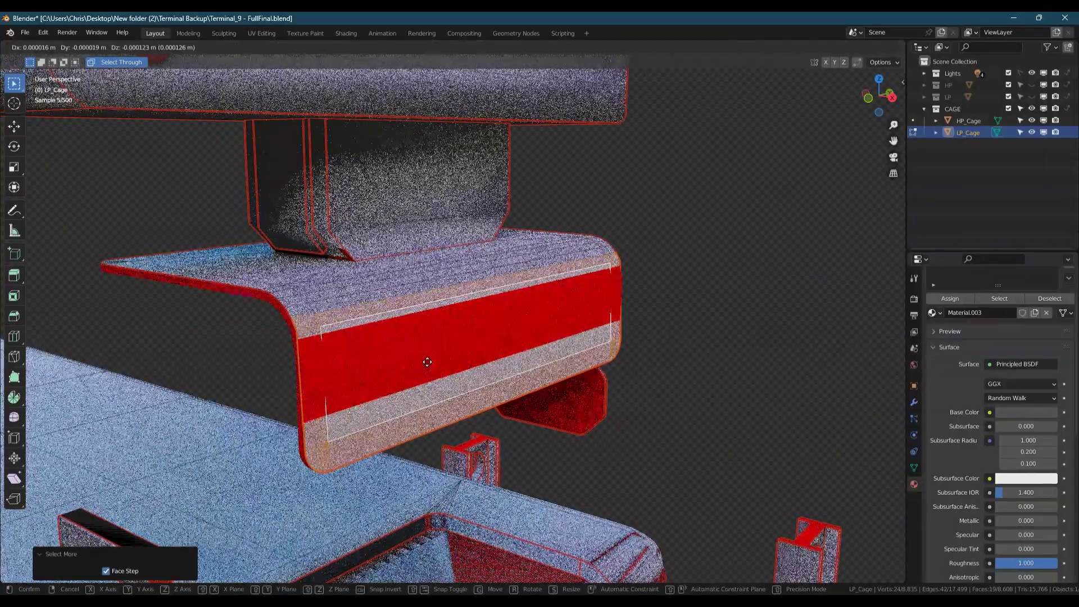
key("x")
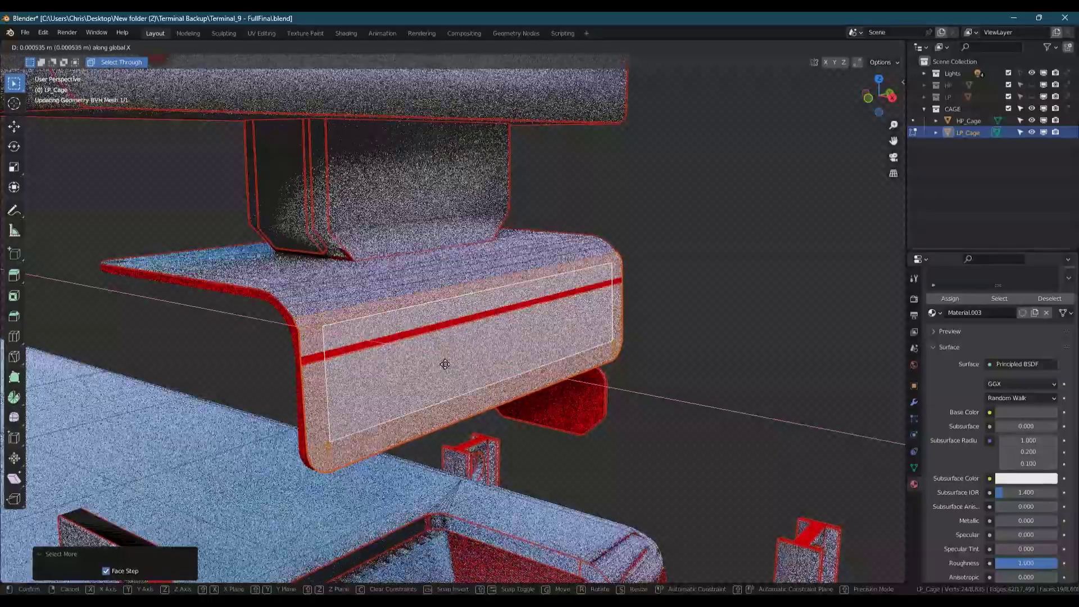
left_click(448, 364)
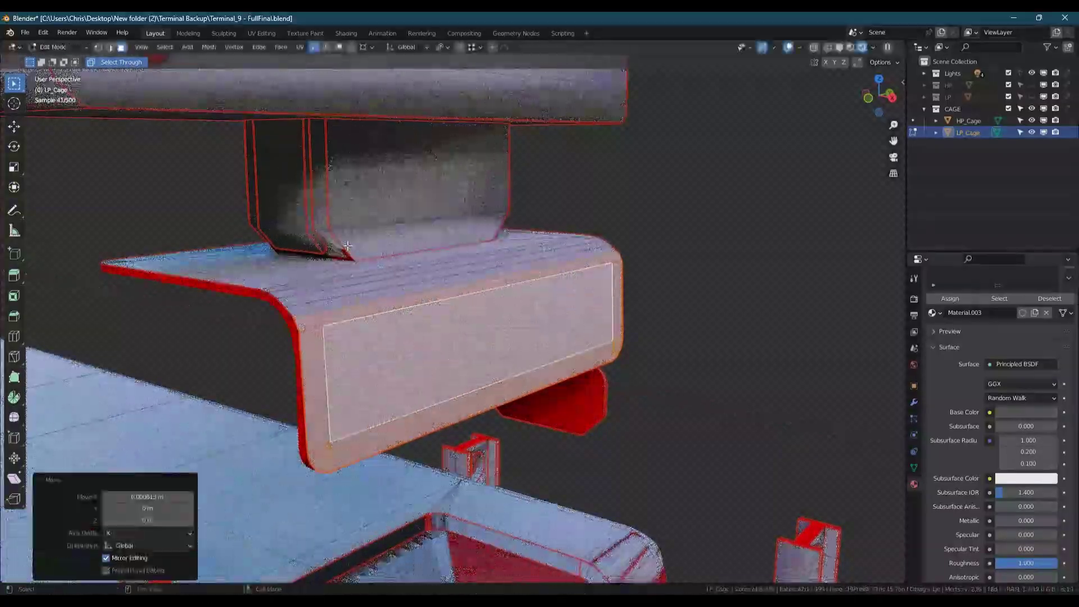
scroll(308, 241, "up", 5)
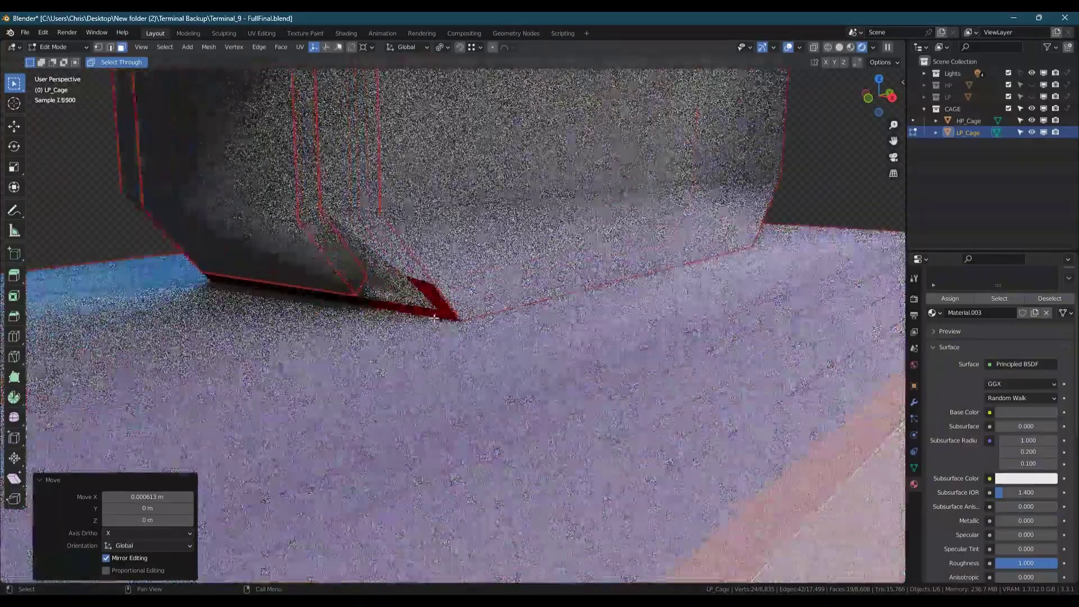
- Switch to edge select and nudge the pillar base -0.00022 m along Y
middle_click_drag(436, 318, 169, 342)
key("2")
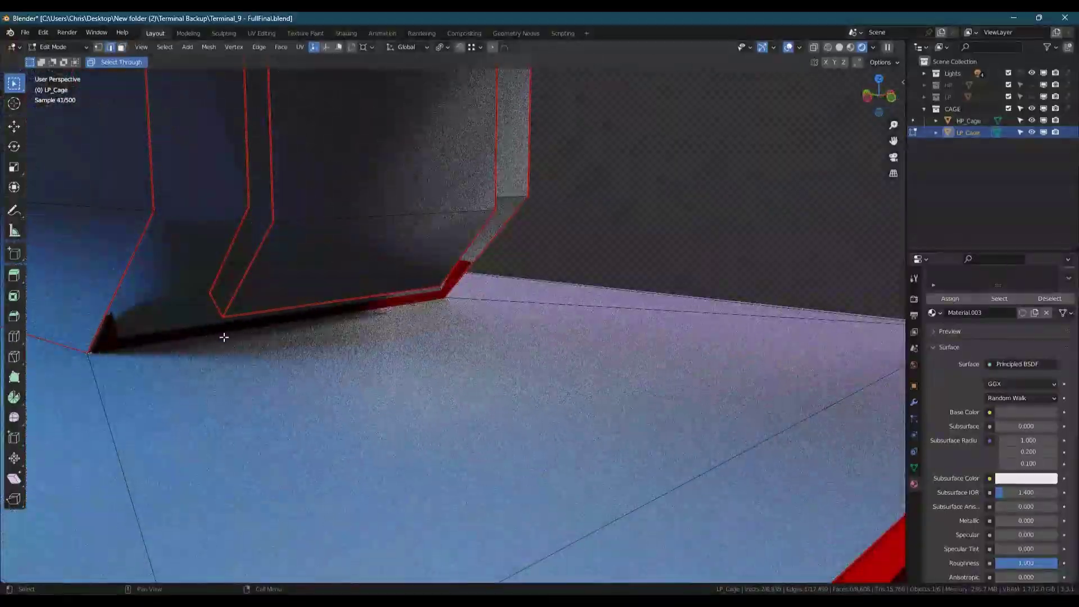
key("g")
key("y")
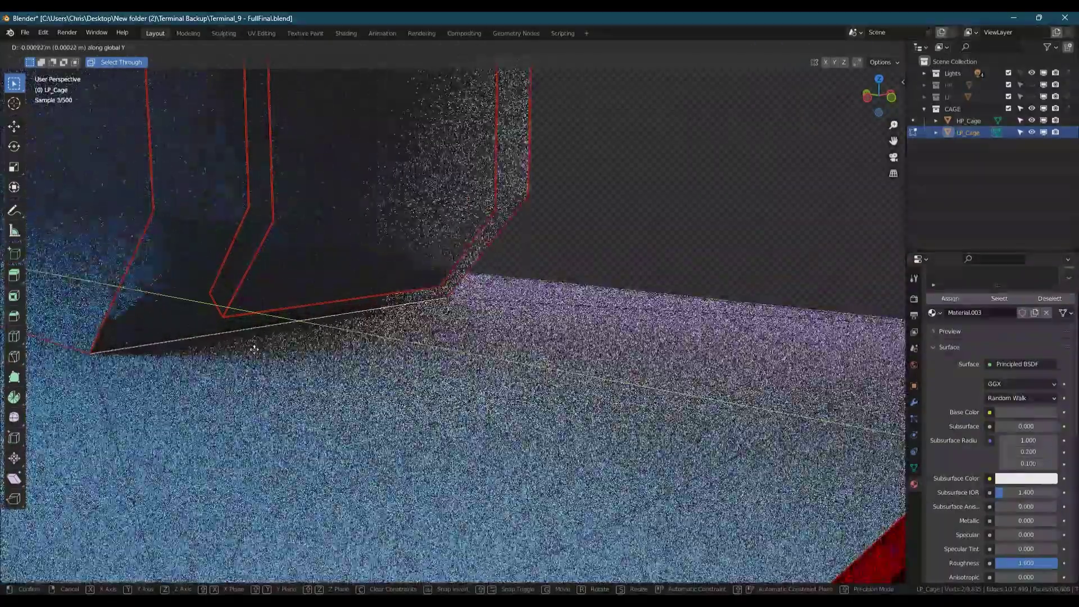
left_click(252, 349)
scroll(378, 300, "down", 6)
middle_click_drag(378, 300, 405, 337)
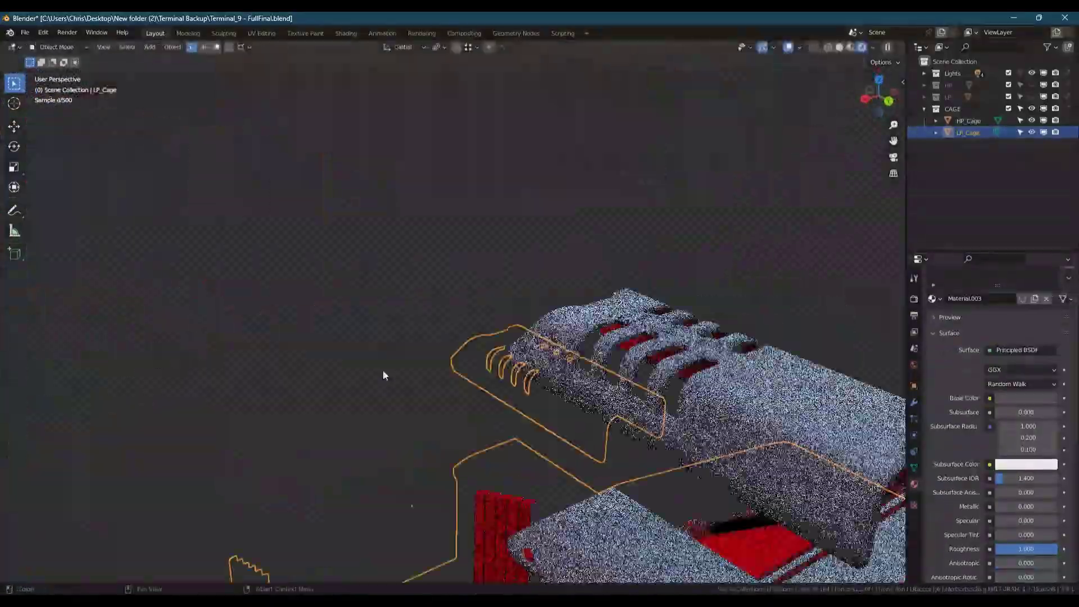
scroll(601, 421, "down", 4)
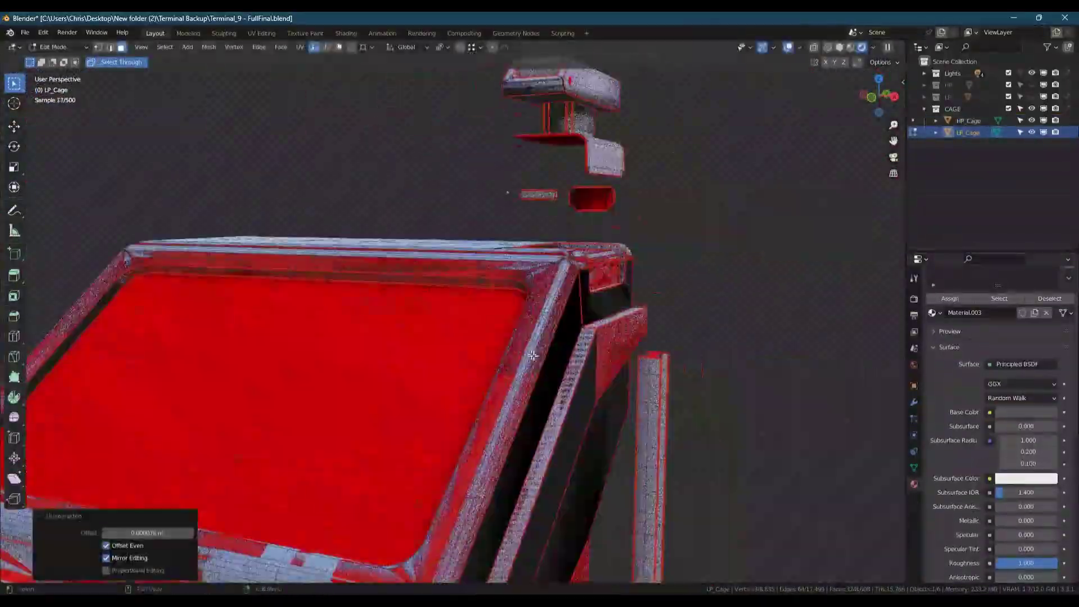
- Select the linked lower housing and fatten it outward about 0.00098 m
key("l")
middle_click_drag(534, 355, 520, 251)
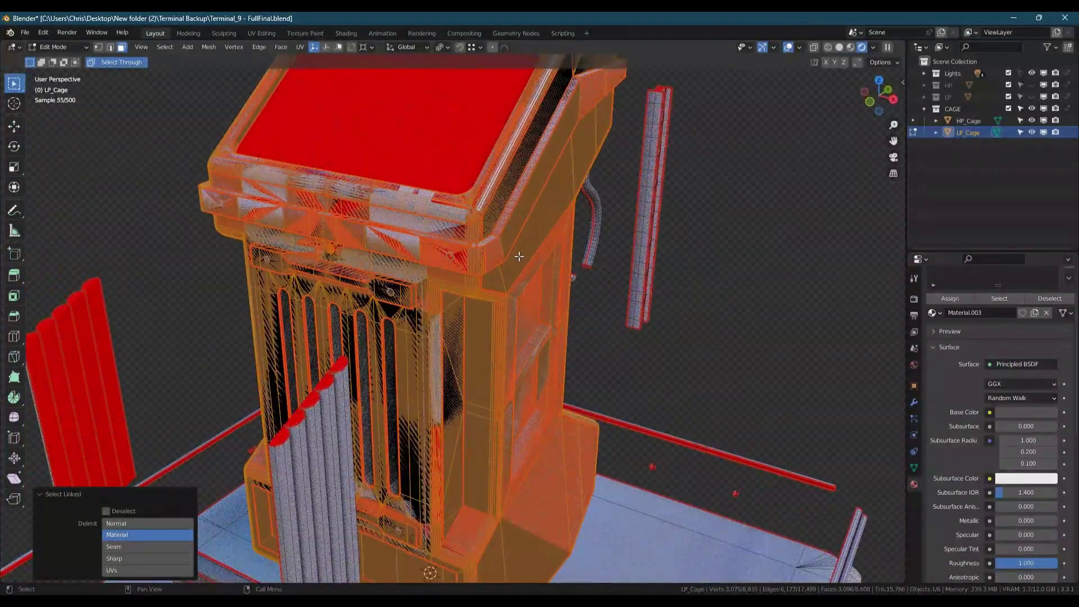
key("alt+s")
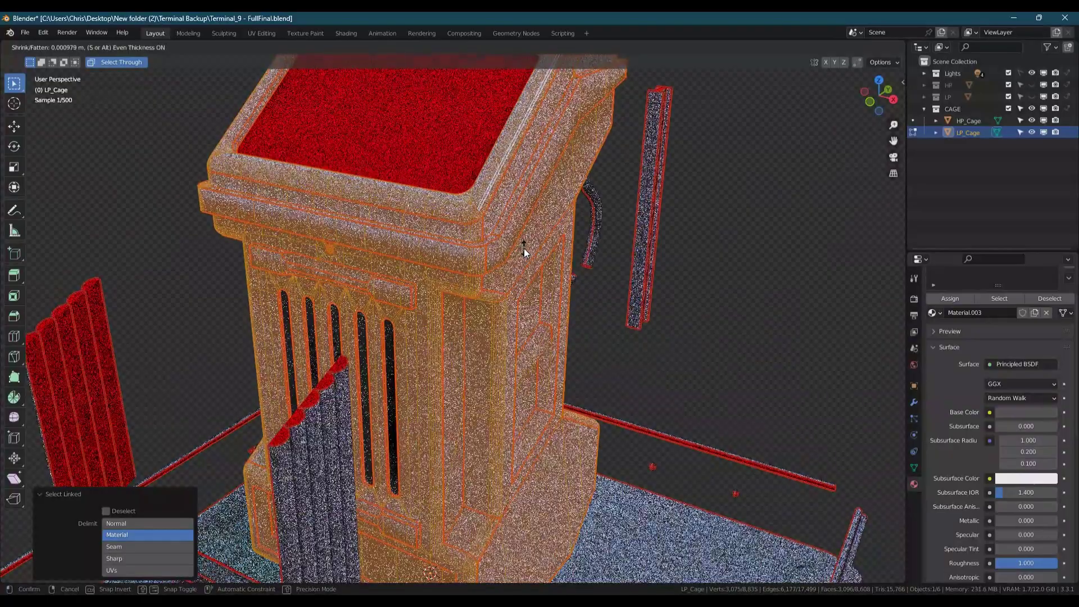
left_click(523, 251)
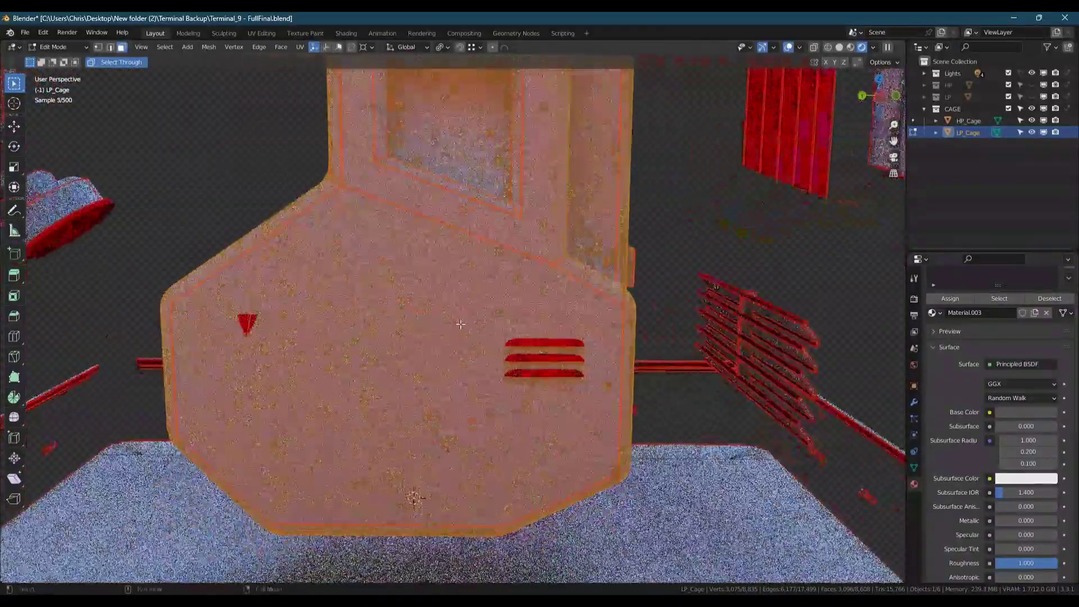
- Select the side, large front and left strip faces and push them along X
left_click(554, 412)
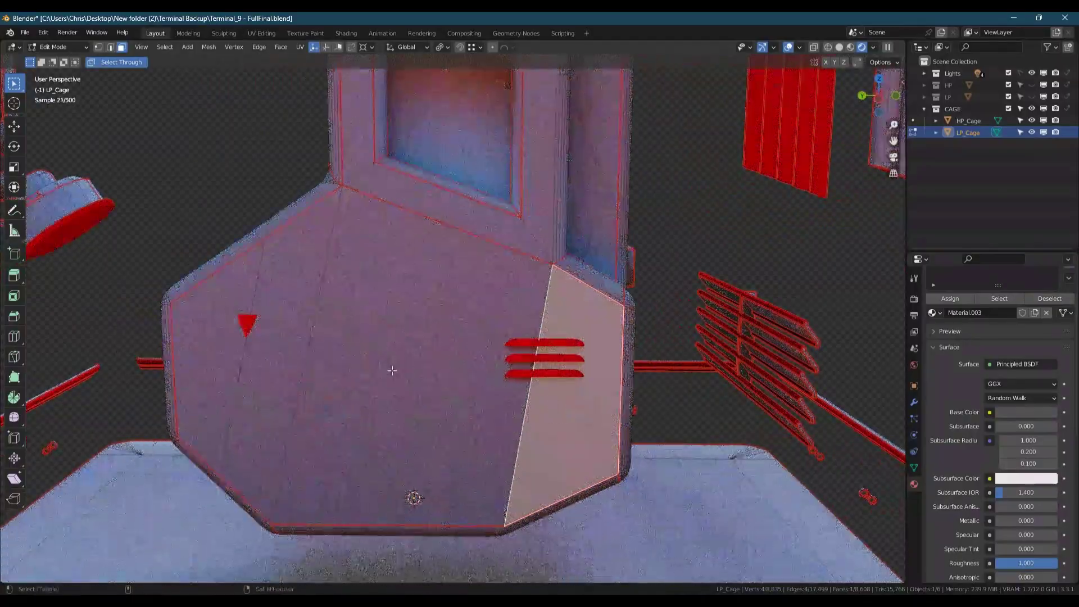
left_click(285, 349, "shift")
left_click(224, 340, "shift")
middle_click_drag(223, 340, 379, 372)
key("g")
key("x")
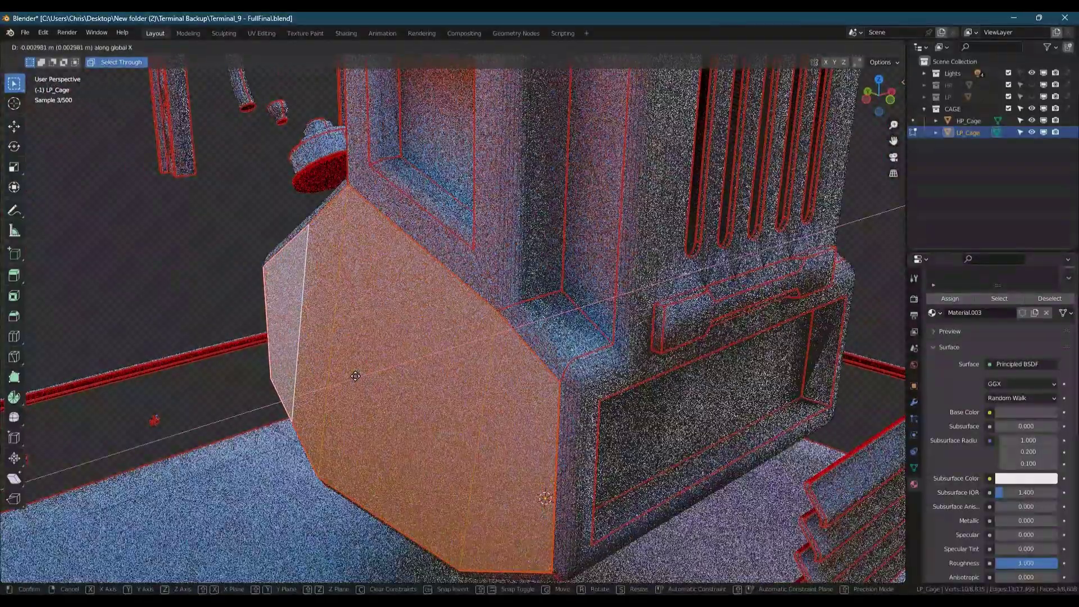
left_click(358, 375)
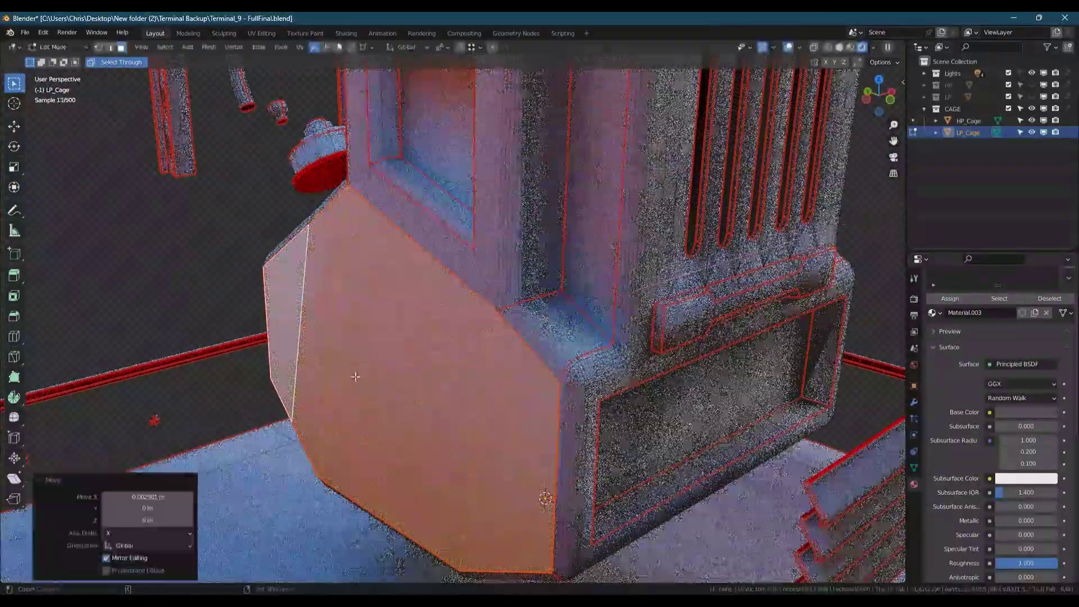
scroll(354, 374, "down", 6)
- Return to Object Mode, hide HP_Cage and the CAGE collection, and show the HP collection
key("Tab")
scroll(371, 360, "down", 2)
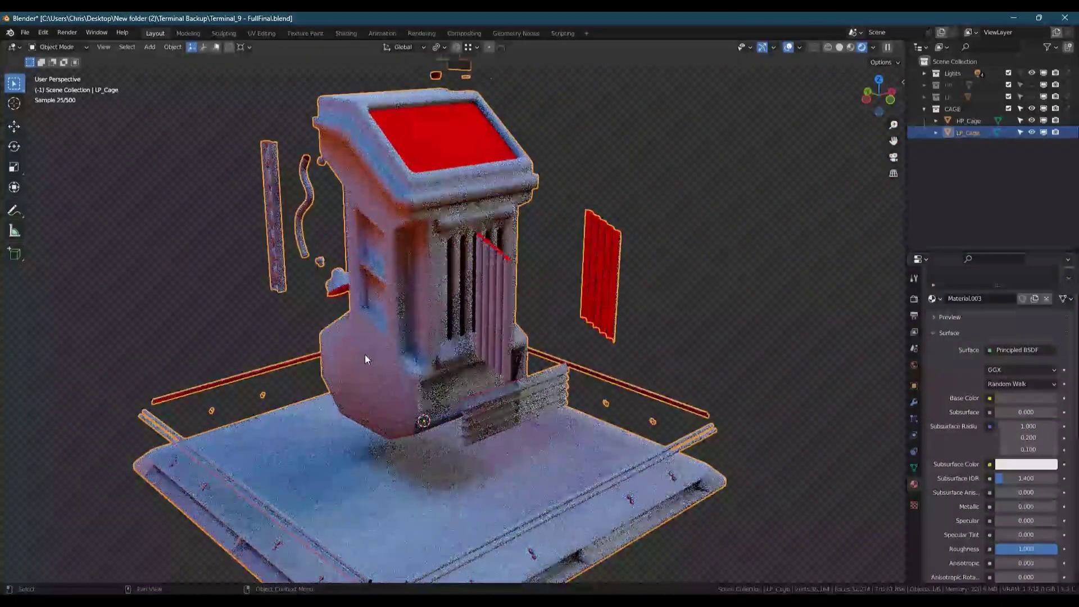
mouse_move(365, 355)
middle_mouse_down()
mouse_move(440, 356)
mouse_move(313, 369)
mouse_move(360, 373)
middle_mouse_up()
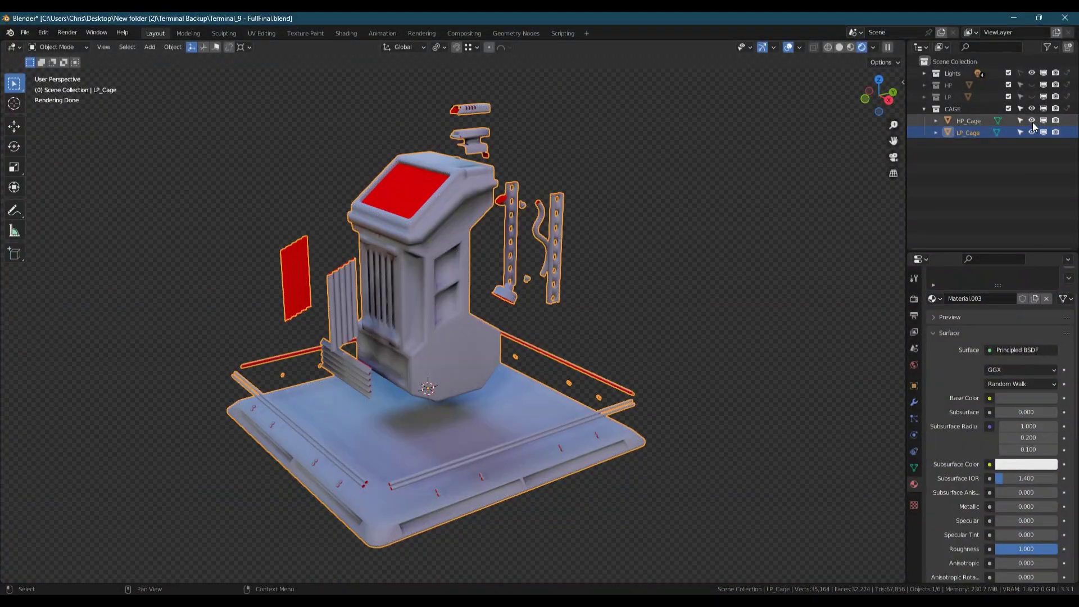
left_click(1033, 122)
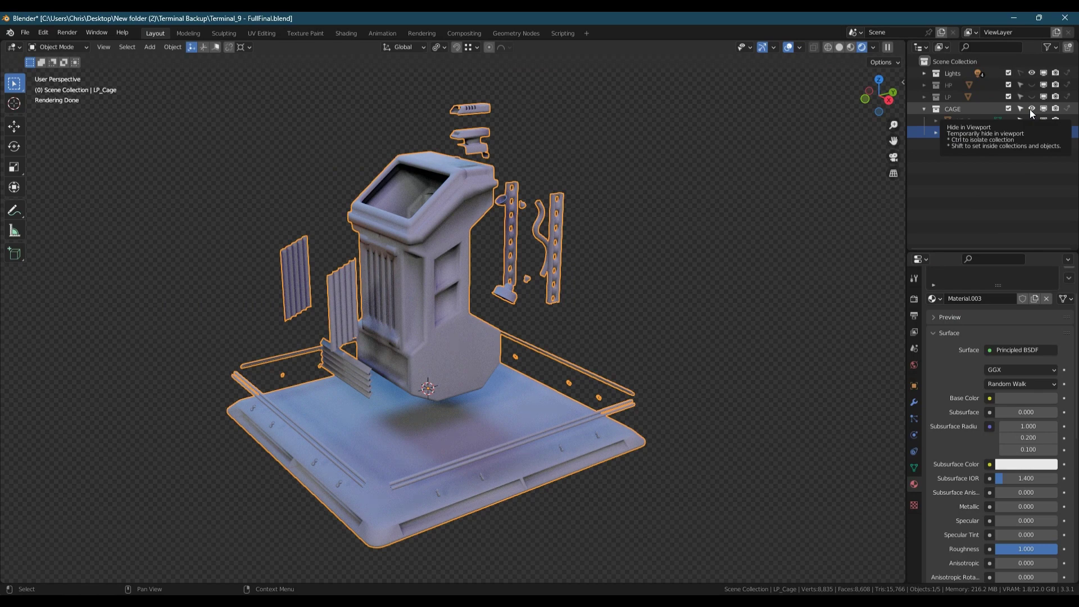
left_click(1031, 109)
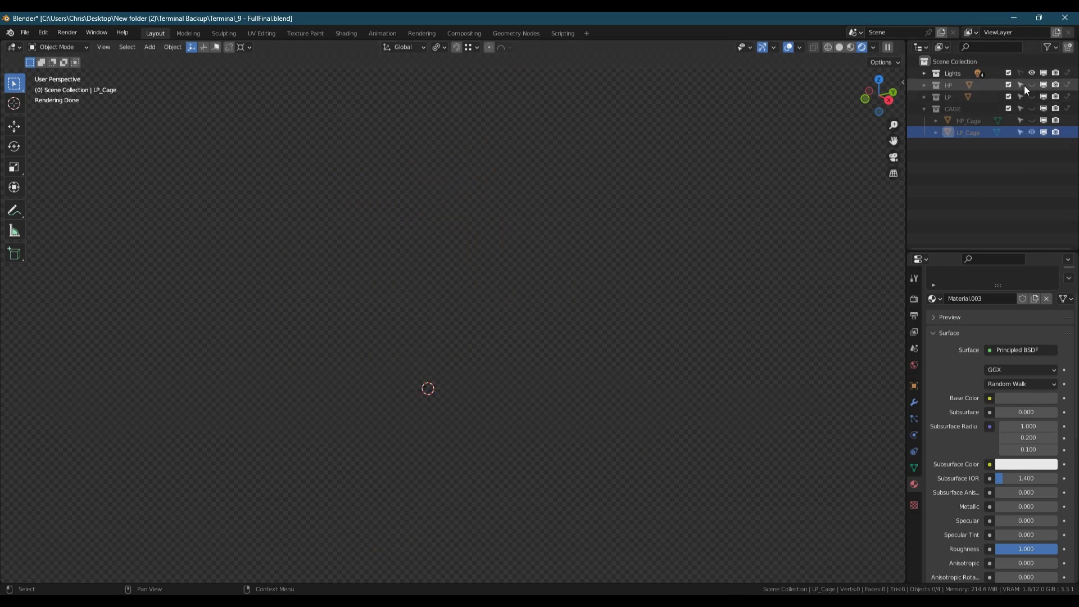
left_click(1032, 85)
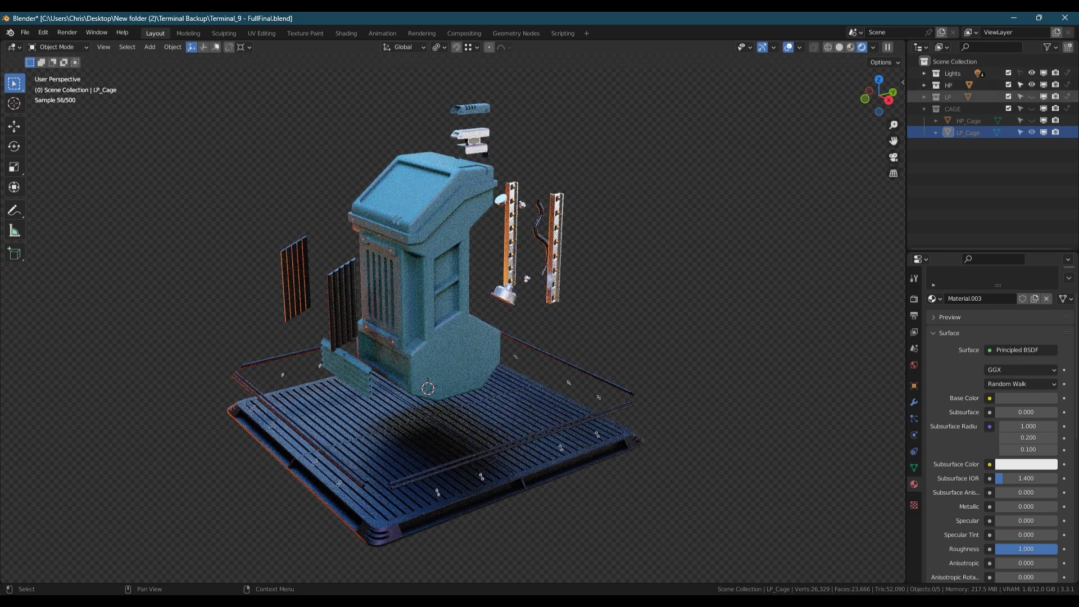
- Show the LP collection and keep the Bake type as Normal in Render Properties
left_click(1032, 97)
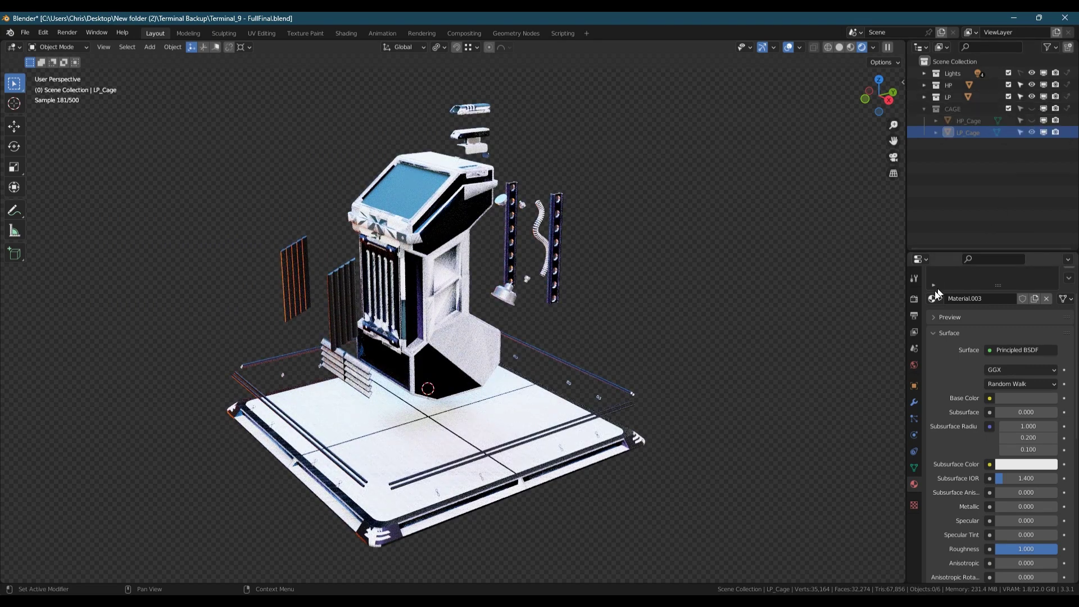
left_click(915, 299)
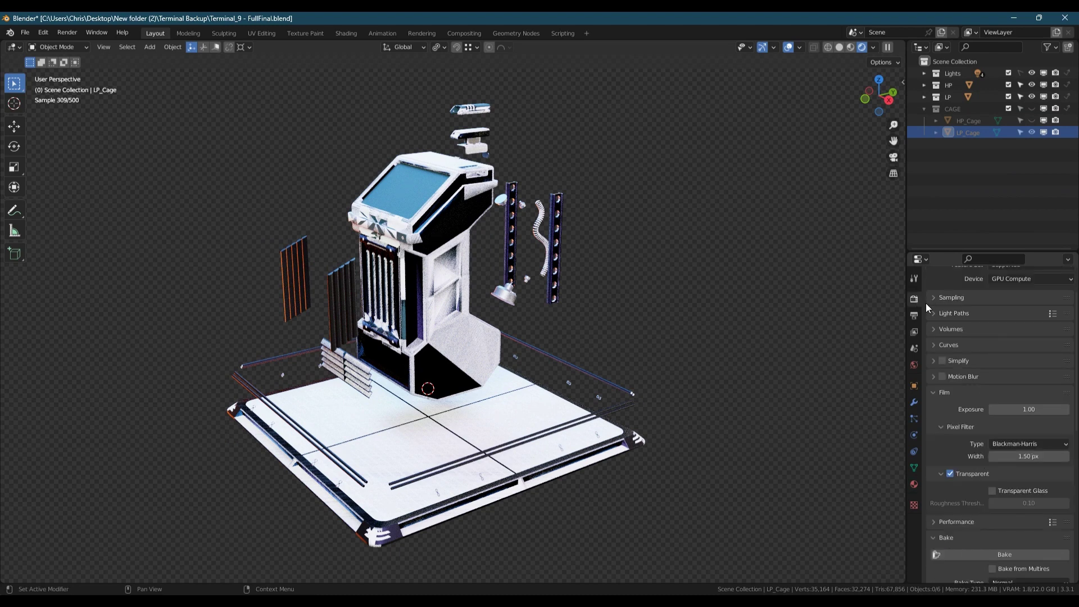
scroll(947, 349, "down", 6)
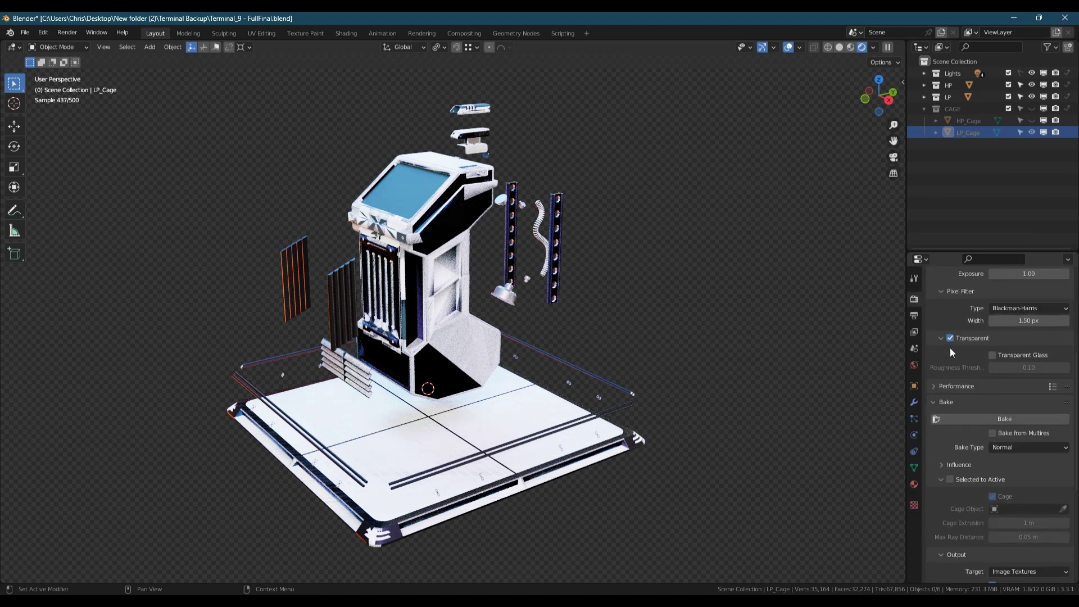
scroll(951, 347, "down", 4)
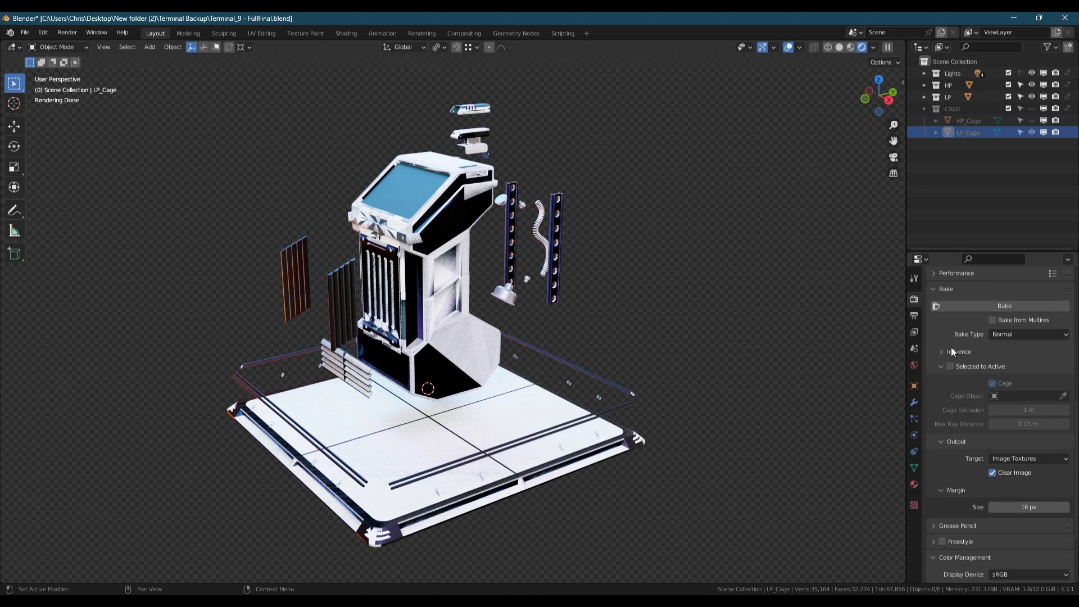
left_click(1023, 334)
left_click(1024, 334)
left_click(924, 98)
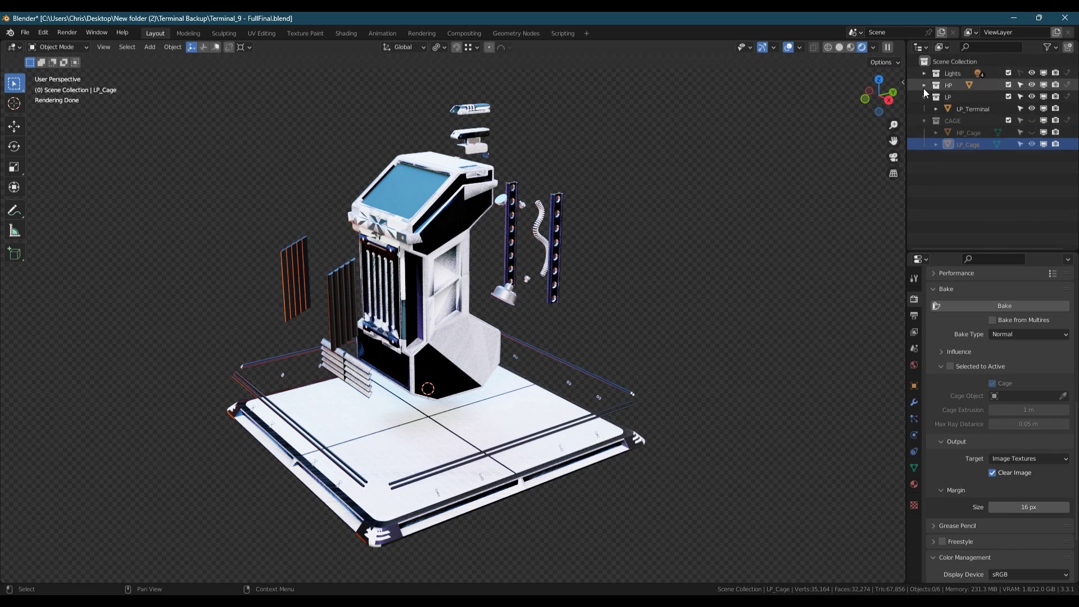
left_click(924, 85)
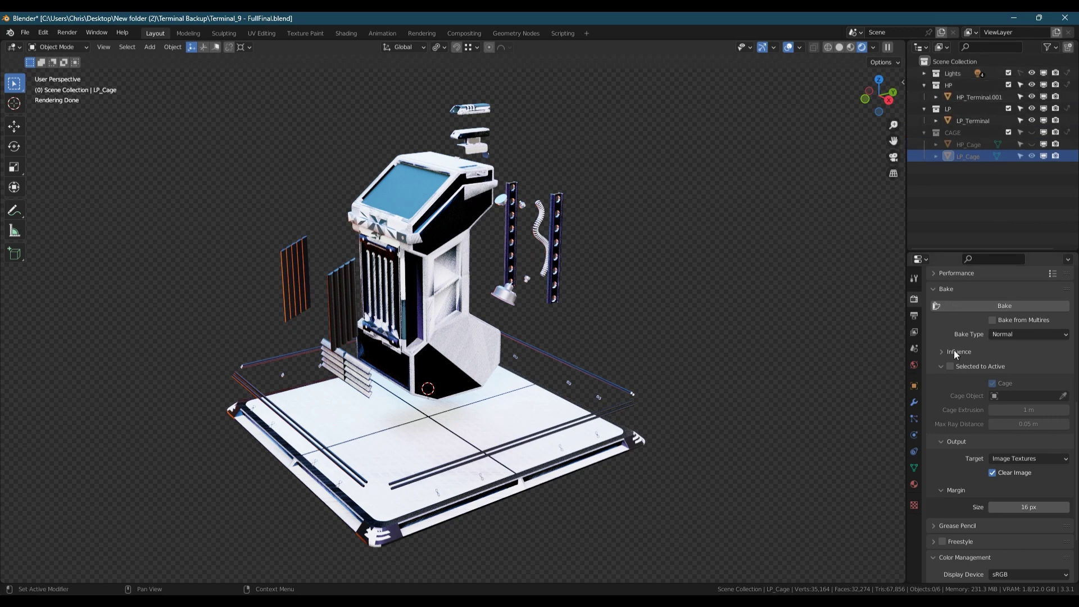
- Enable Selected to Active, set cage object LP_Cage and max ray distance 0.07 m
left_click(950, 366)
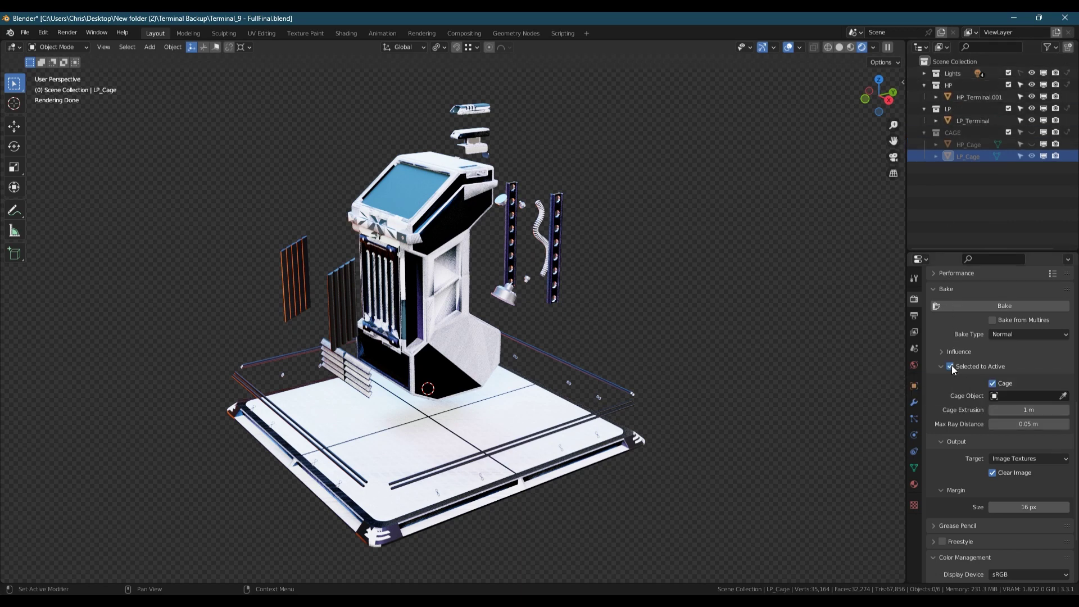
left_click(995, 396)
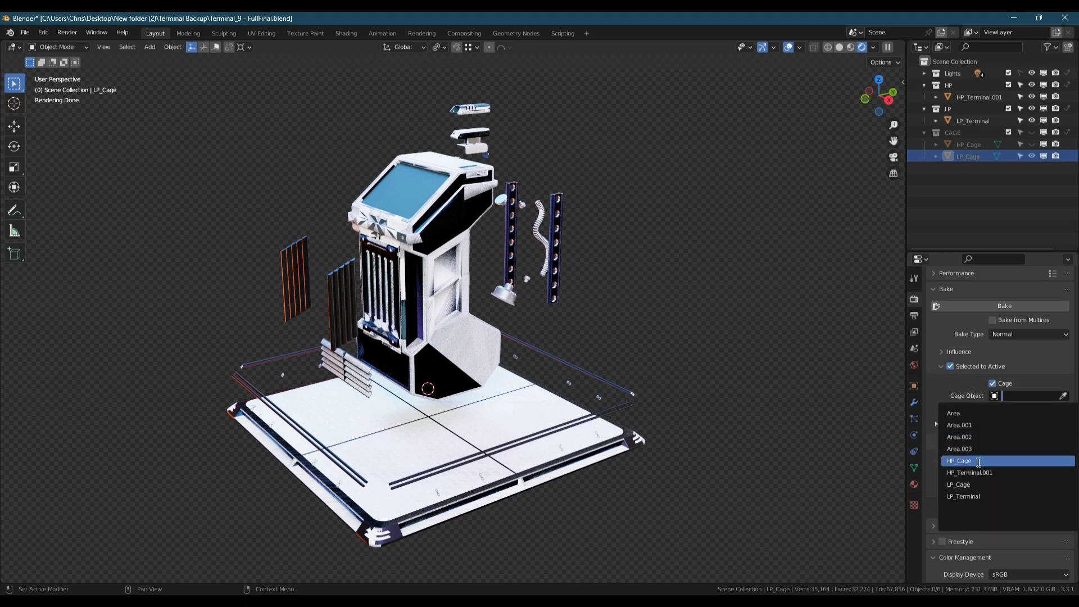
left_click(969, 485)
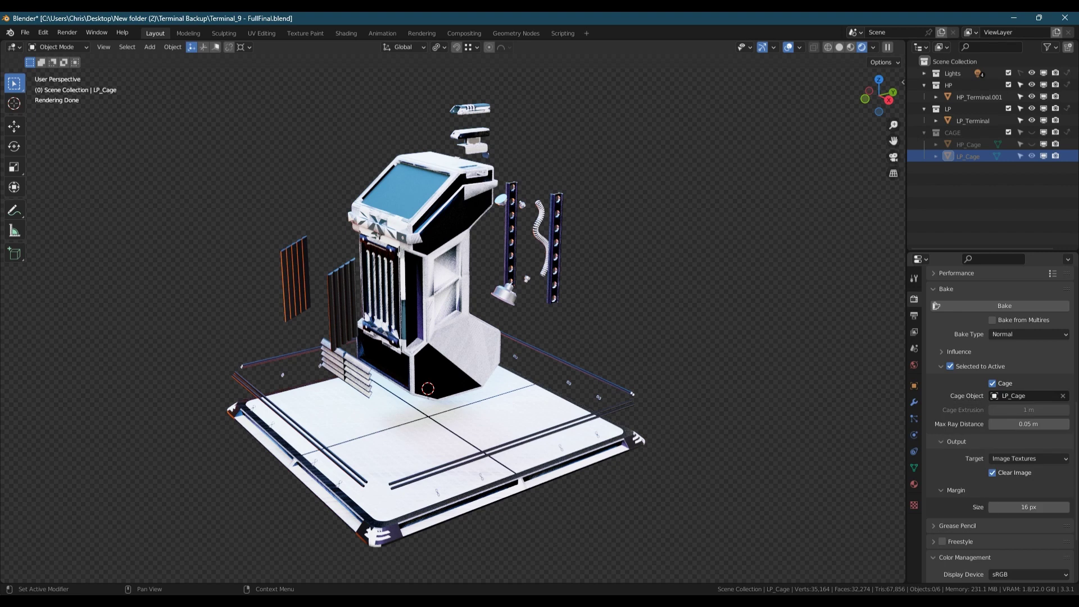
left_click(1026, 425)
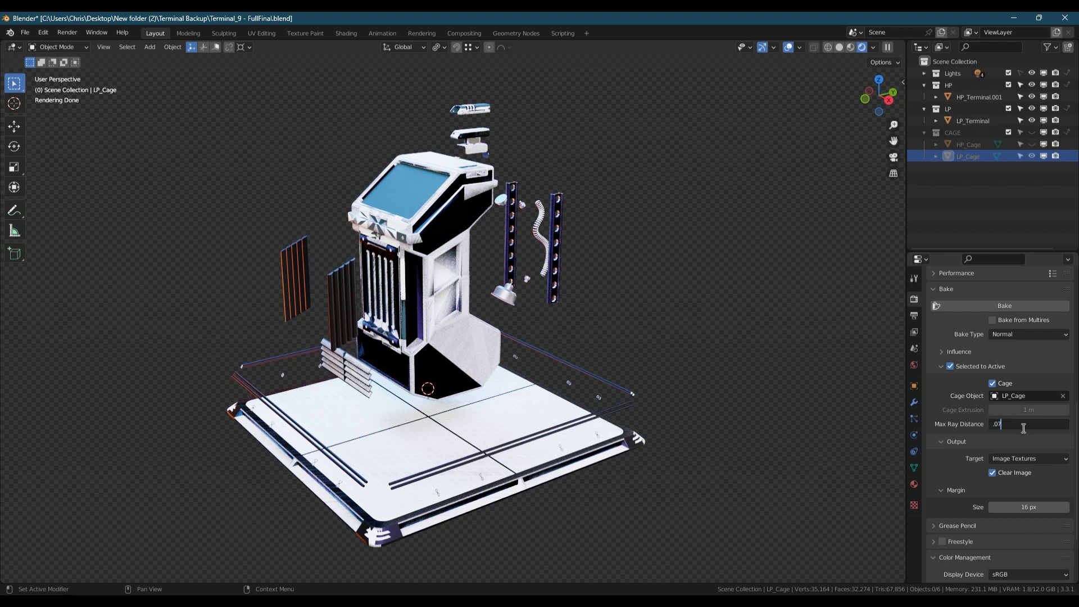
type(".07")
key("Return")
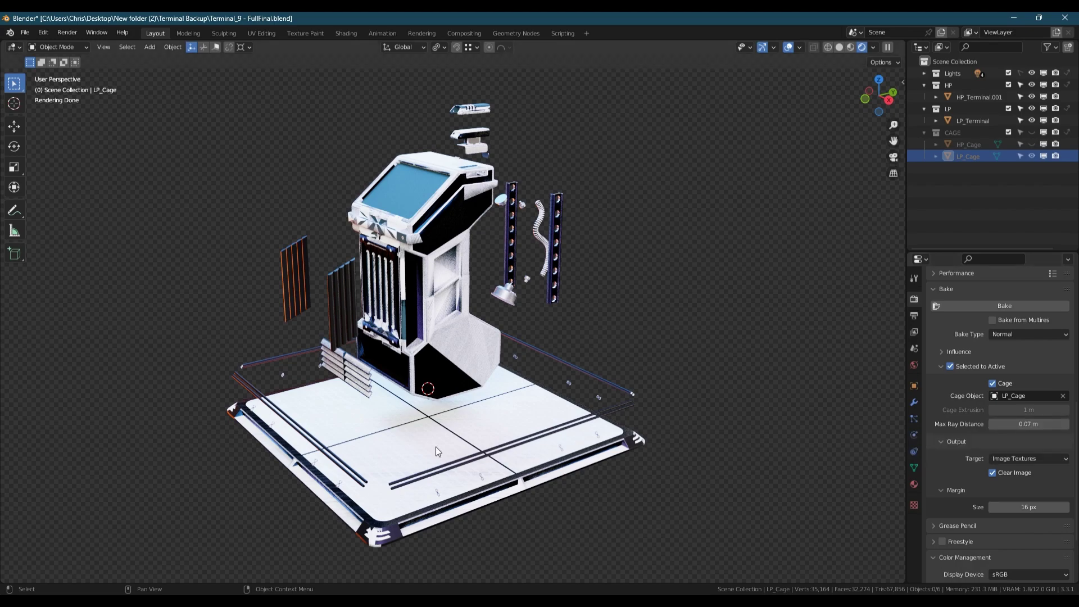
- Split the workspace: solid-shaded viewport on the left, Shader Editor in the lower right
left_click_drag(904, 582, 507, 538)
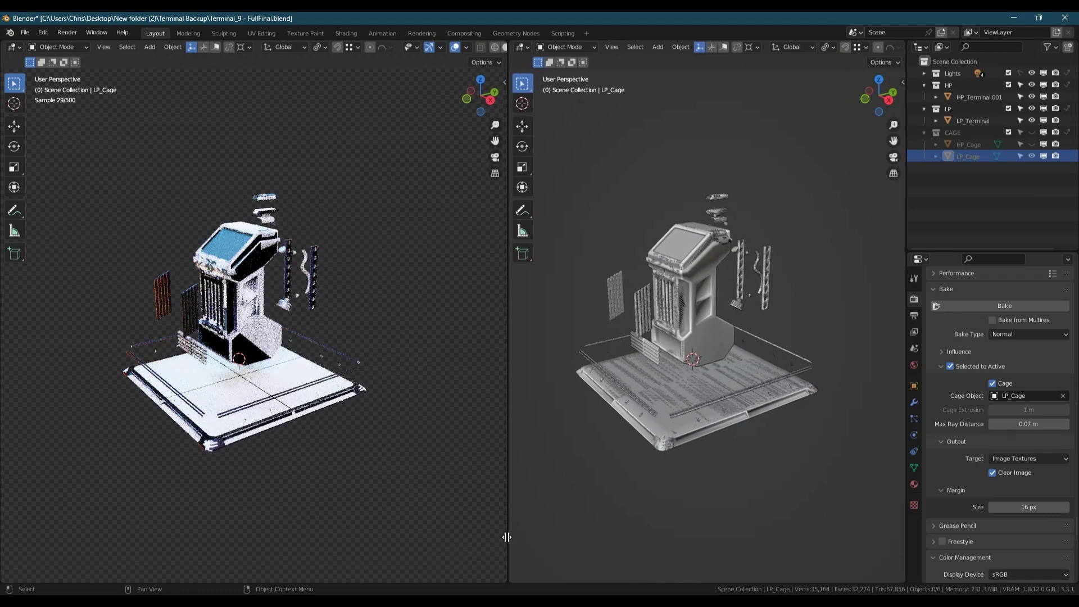
scroll(478, 48, "down", 3)
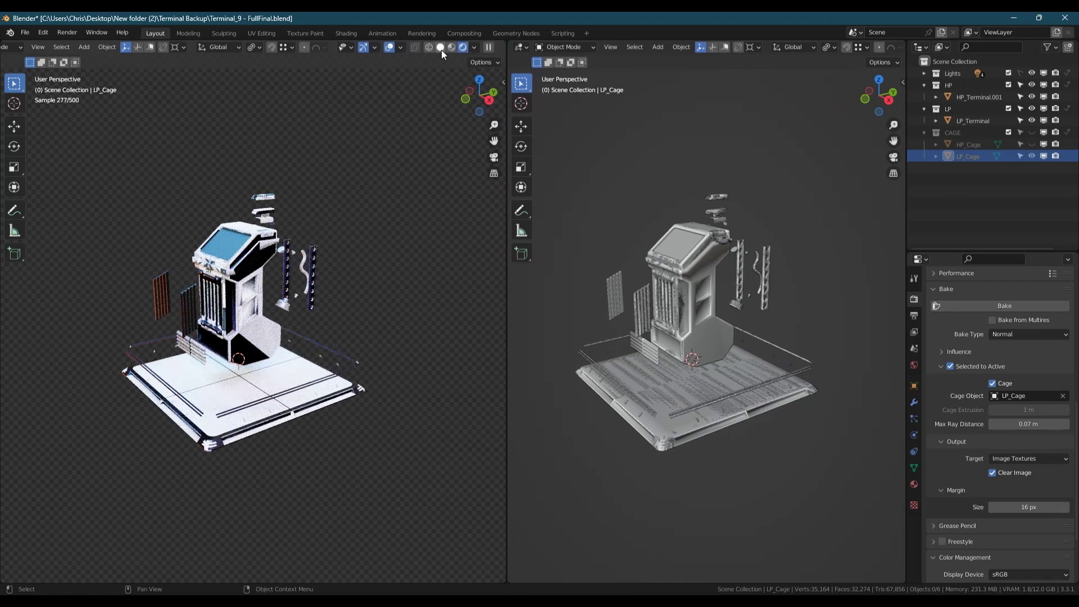
left_click(442, 48)
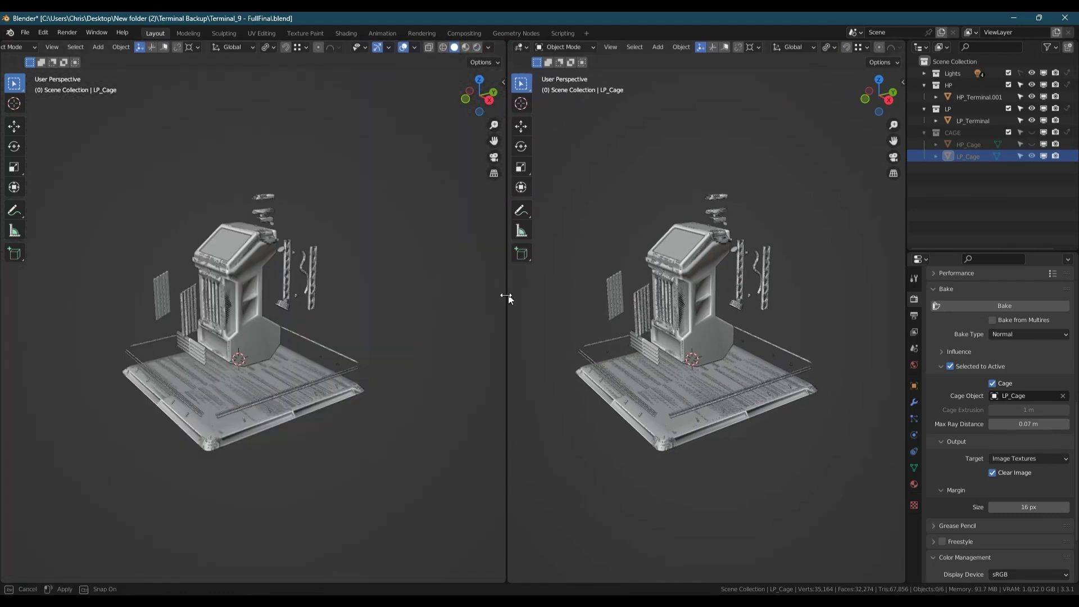
left_click_drag(508, 297, 415, 337)
left_click_drag(901, 582, 896, 308)
left_click(428, 315)
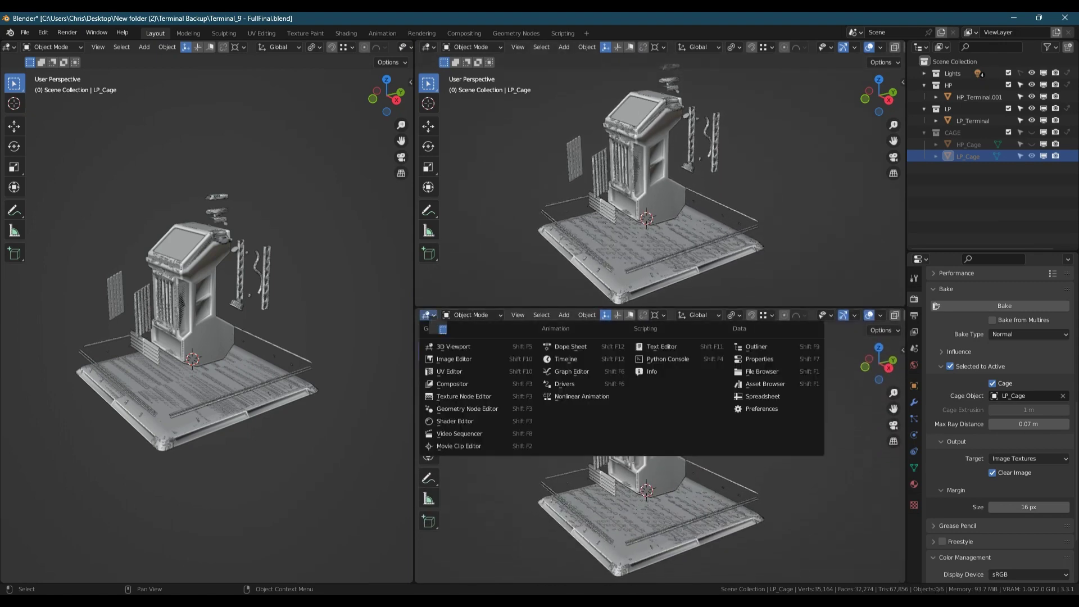
left_click(457, 419)
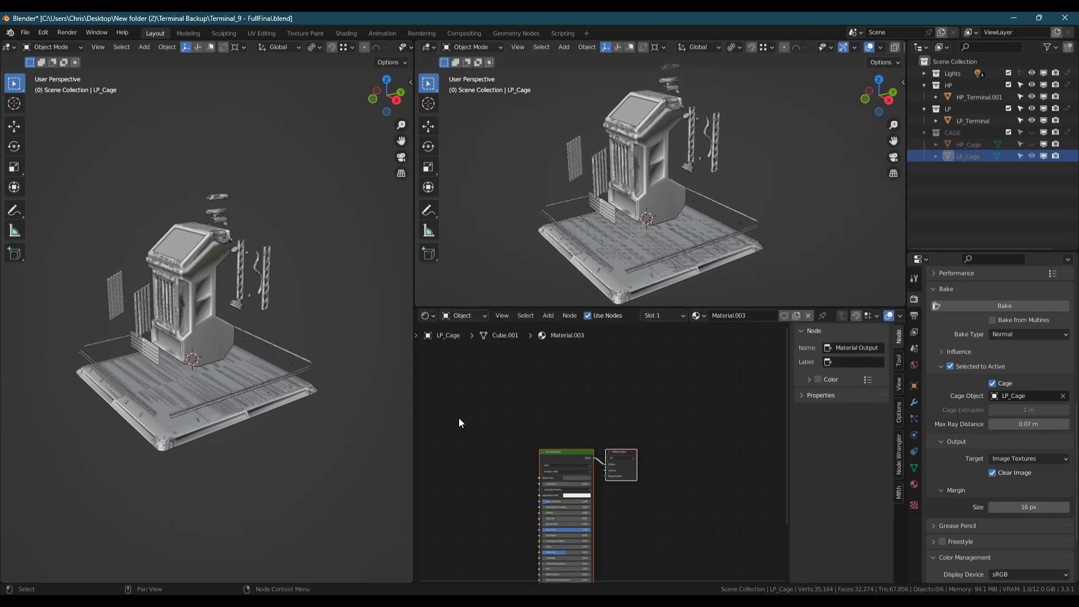
key("n")
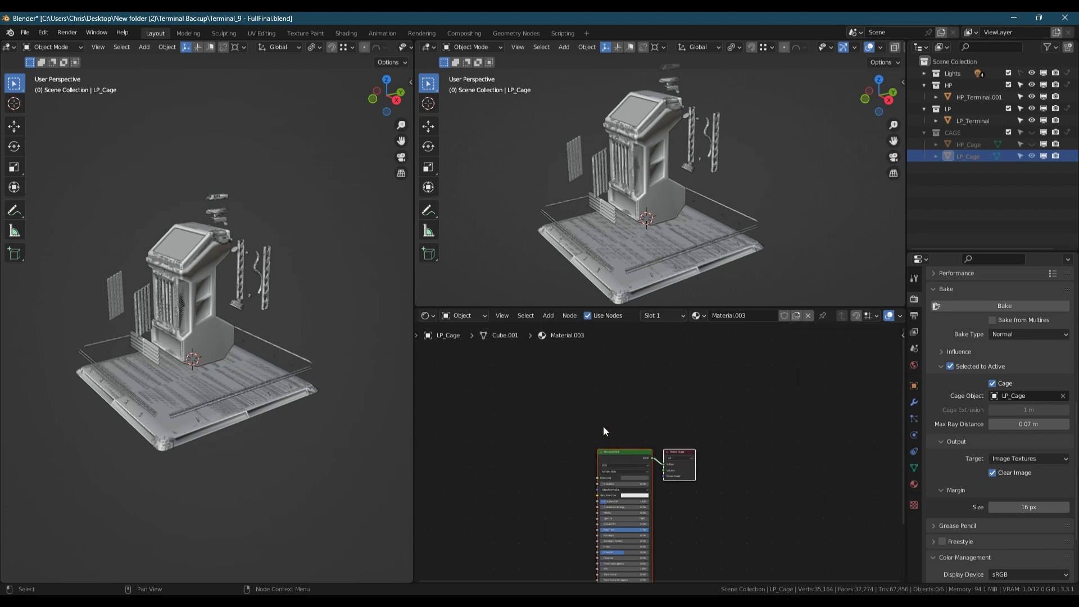
- Turn the upper-right area into an Image Editor and select LP_Terminal
left_click(430, 47)
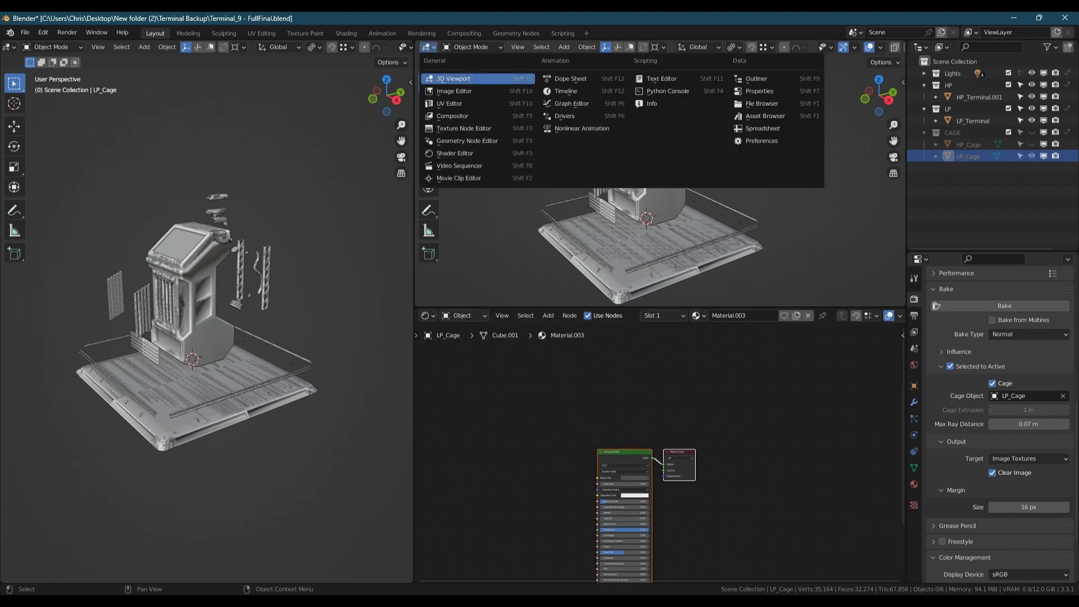
left_click(448, 90)
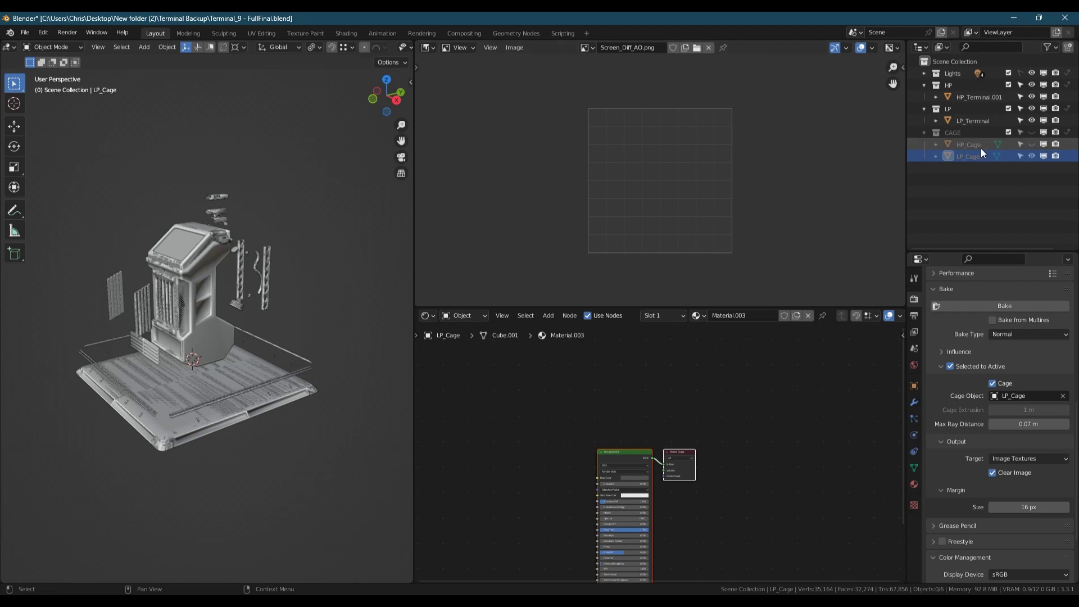
left_click(974, 120)
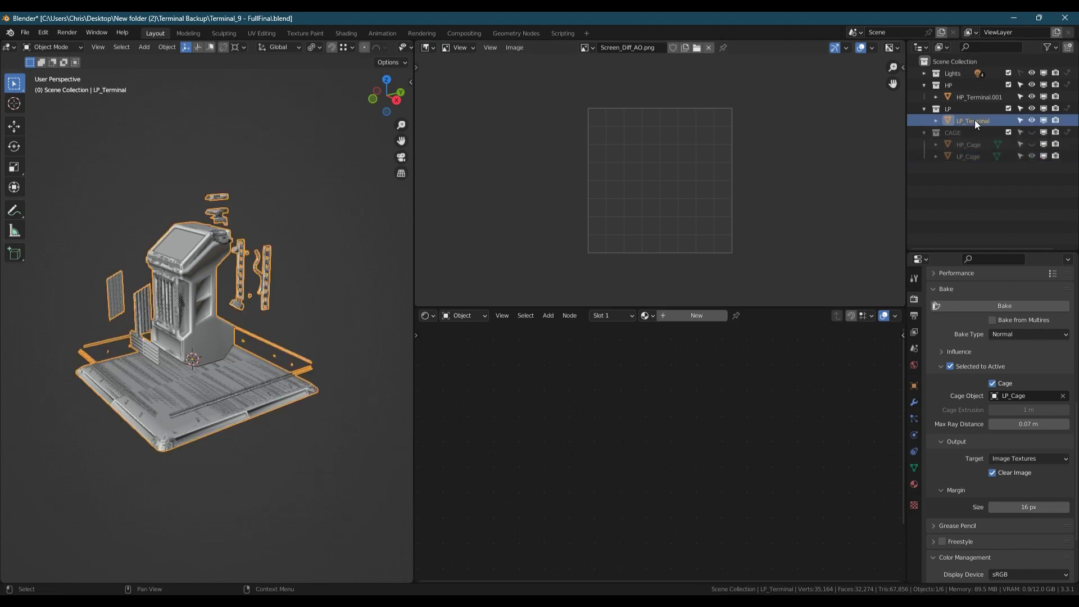
- Give LP_Terminal a new Material.004 and unlink Screen_Diff_AO.png from the image editor
left_click(687, 319)
middle_click_drag(710, 511, 801, 452)
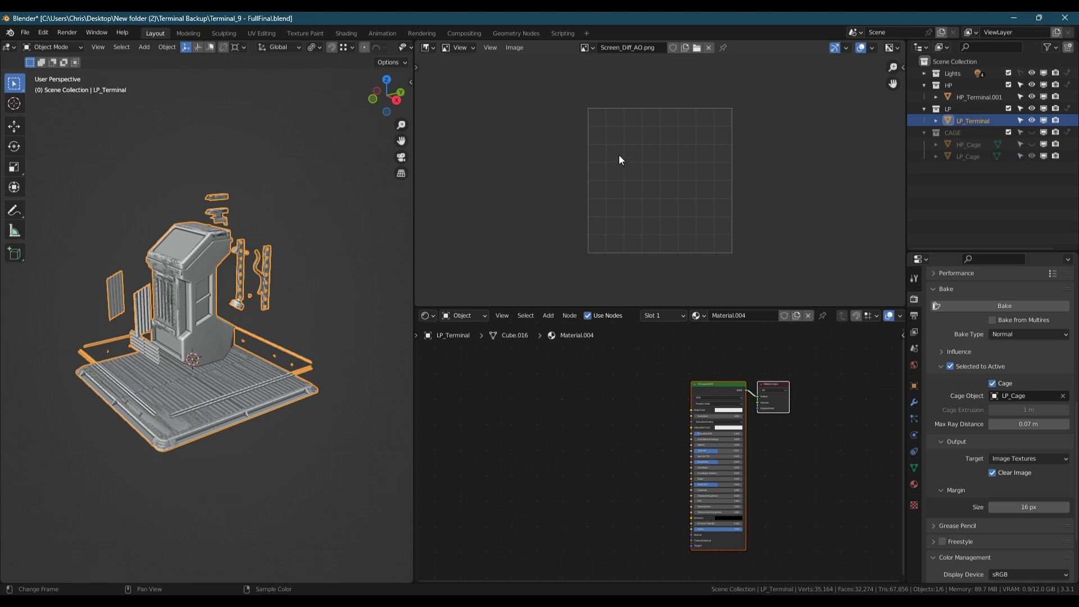
left_click(709, 47)
- Create a new blank image named Normal with width 1024*4 (4096 px)
left_click(646, 47)
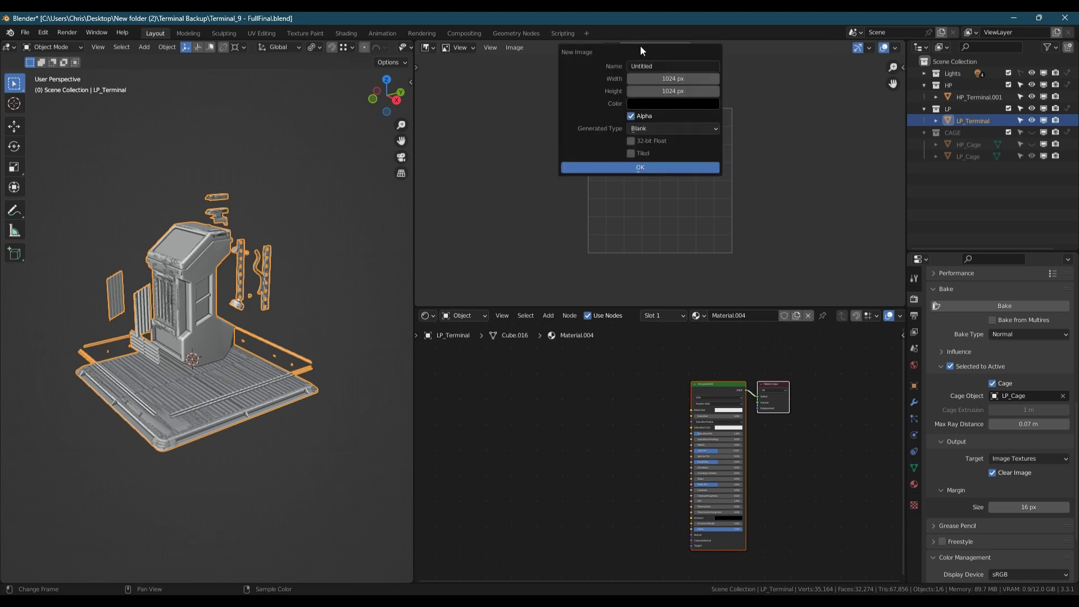
left_click(650, 66)
type("Normal")
key("Return")
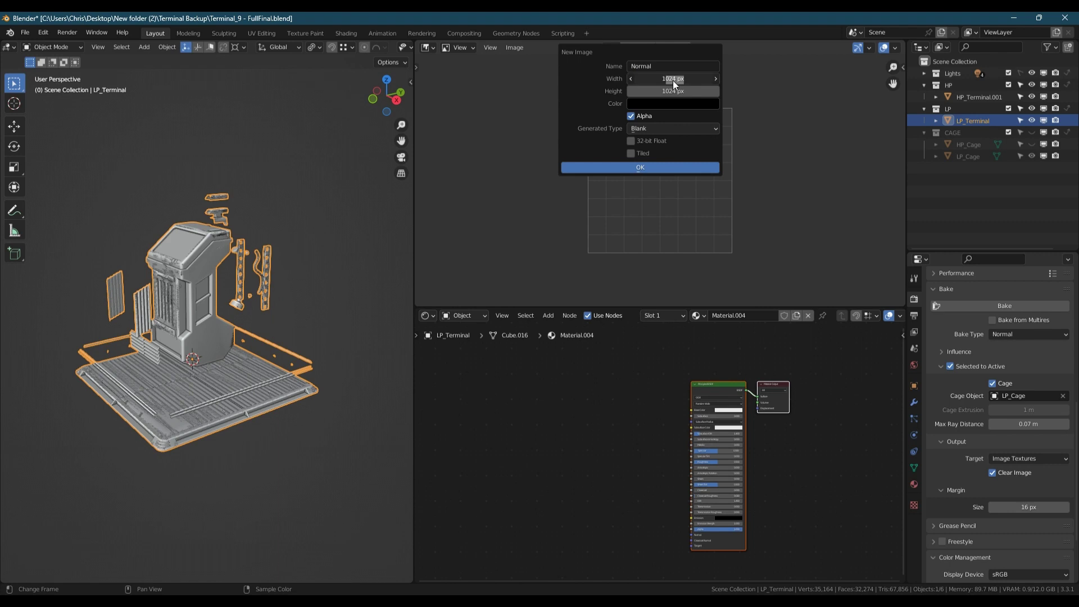
key("End")
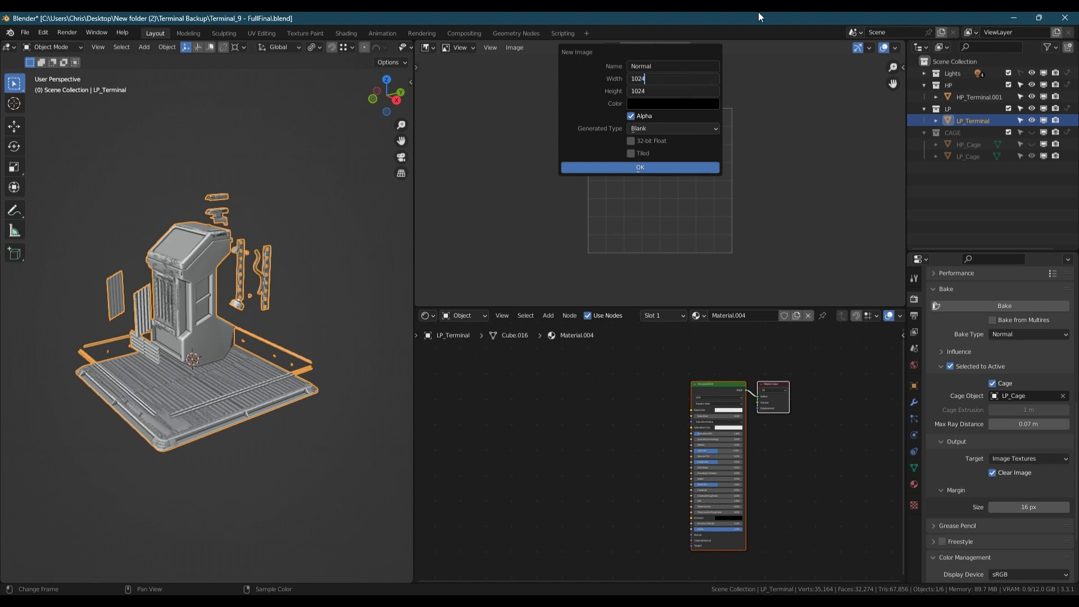
type("*4")
left_click(685, 166)
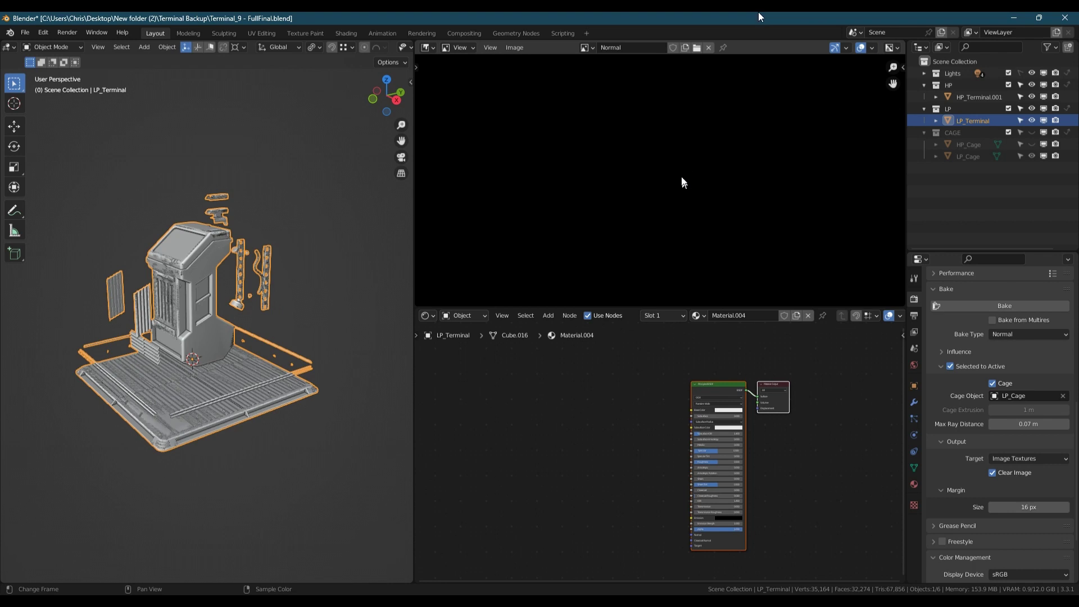
scroll(680, 176, "down", 10)
scroll(680, 177, "up", 1)
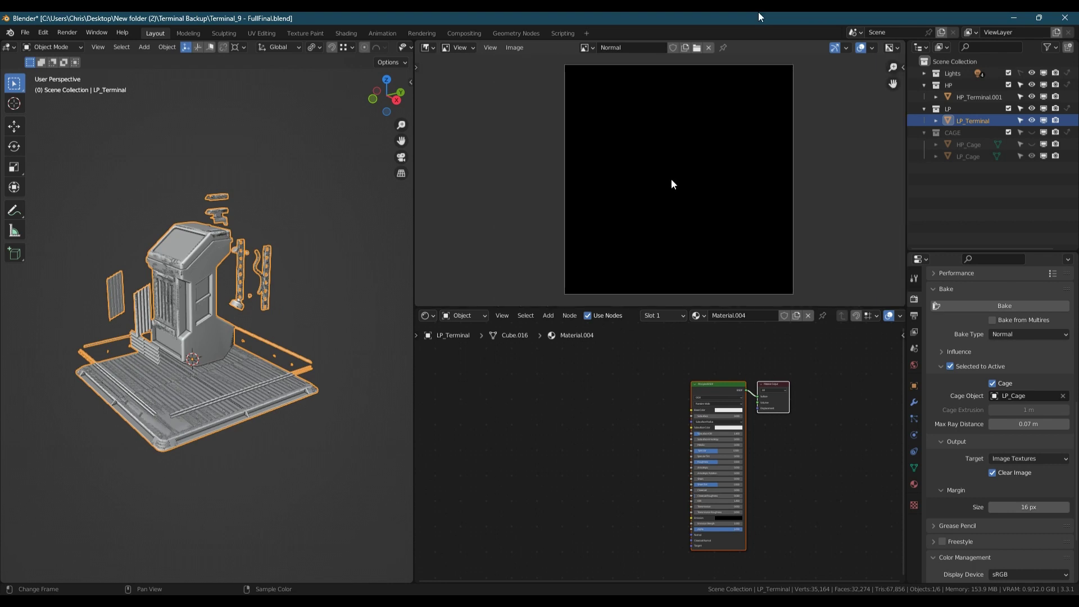
key("shift+a")
- Add an Image Texture node to Material.004
left_click(537, 430)
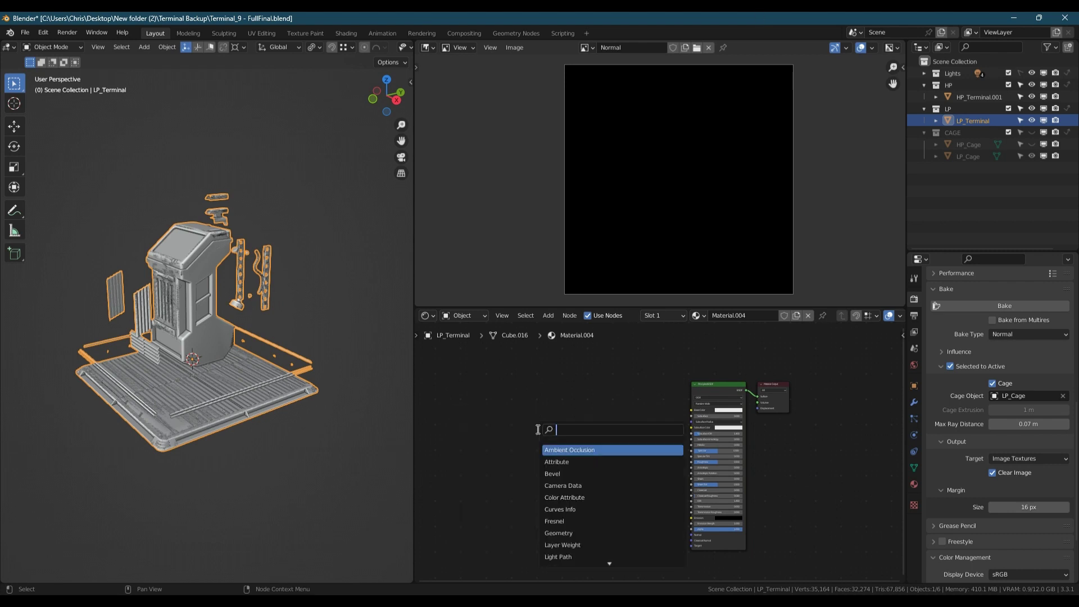
type("im")
key("Return")
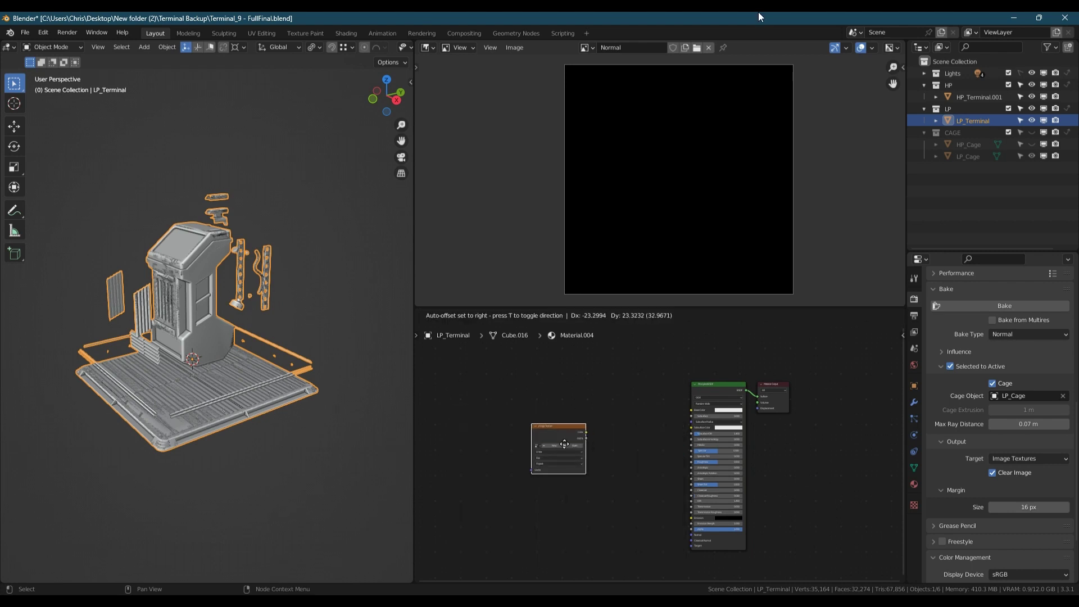
left_click(569, 452)
scroll(561, 468, "up", 2)
middle_click_drag(562, 467, 569, 443)
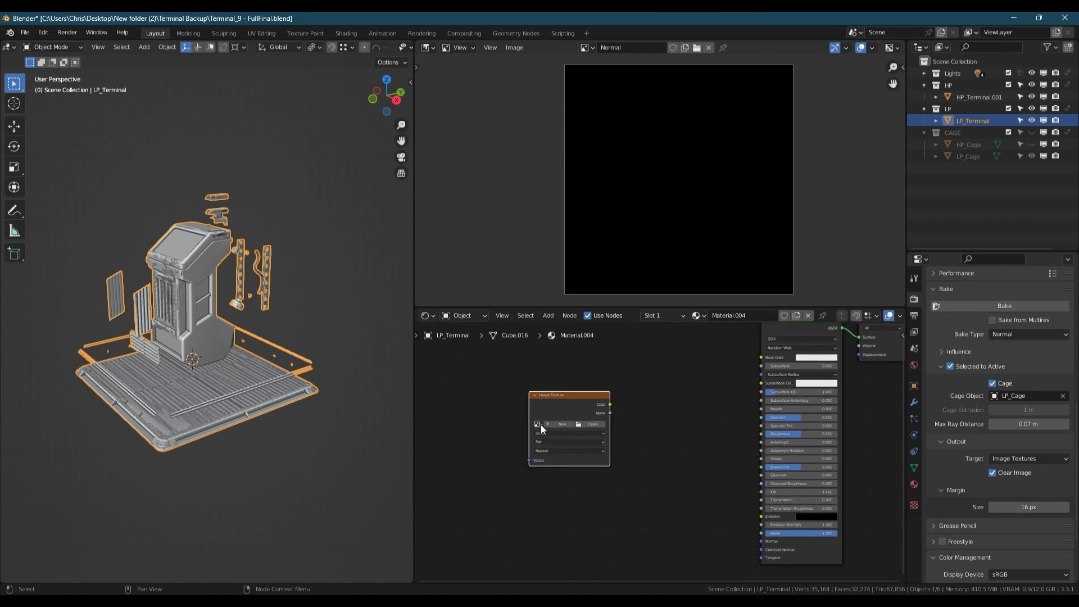
- Load the Normal image into the node and set its colour space to Non-Color
left_click(541, 424)
left_click(551, 443)
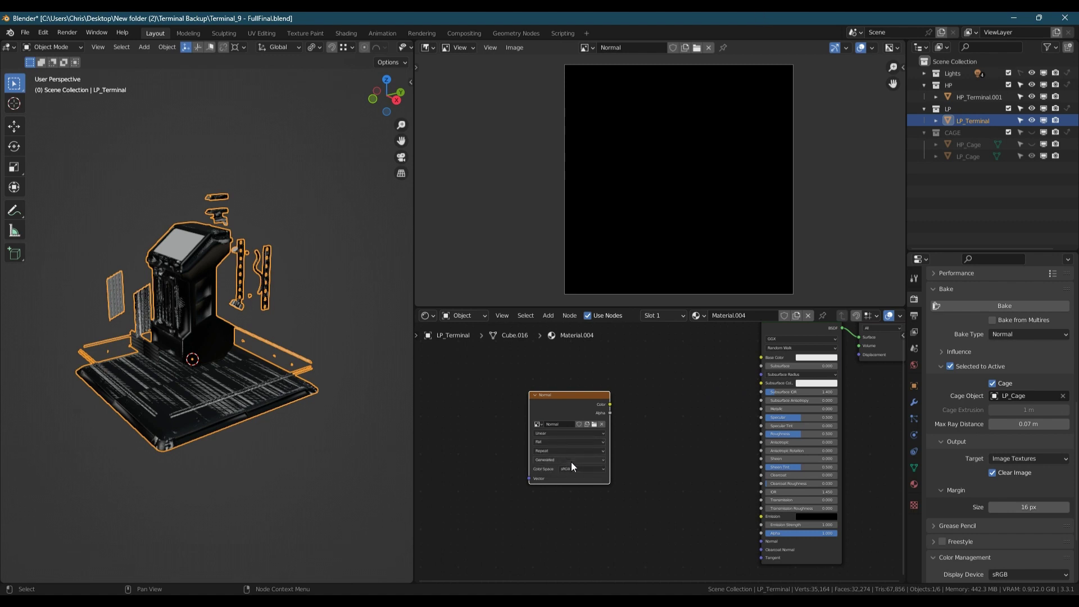
scroll(562, 479, "up", 3)
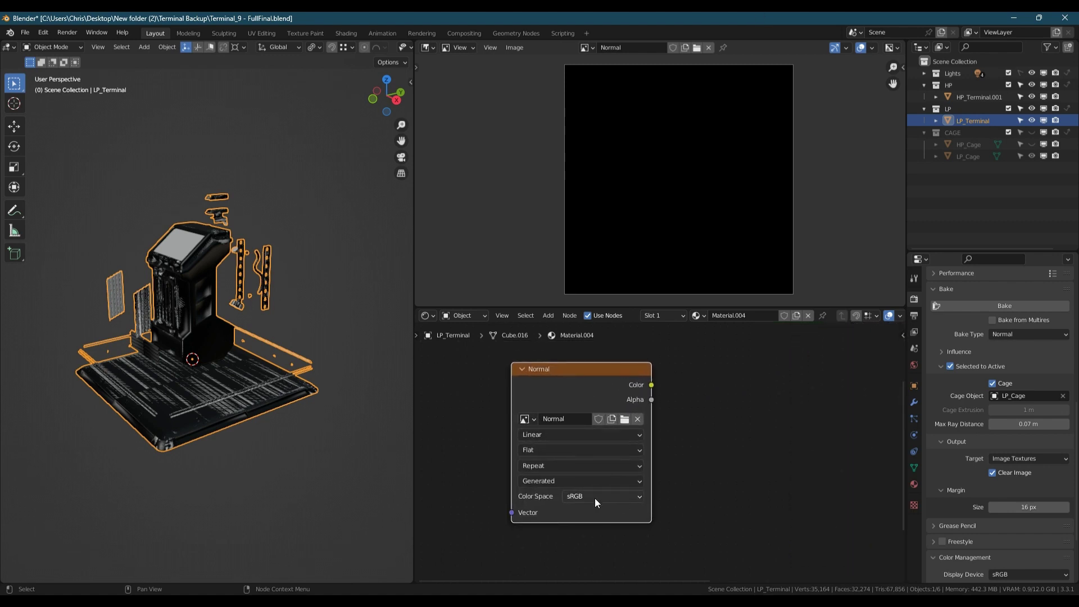
left_click(615, 497)
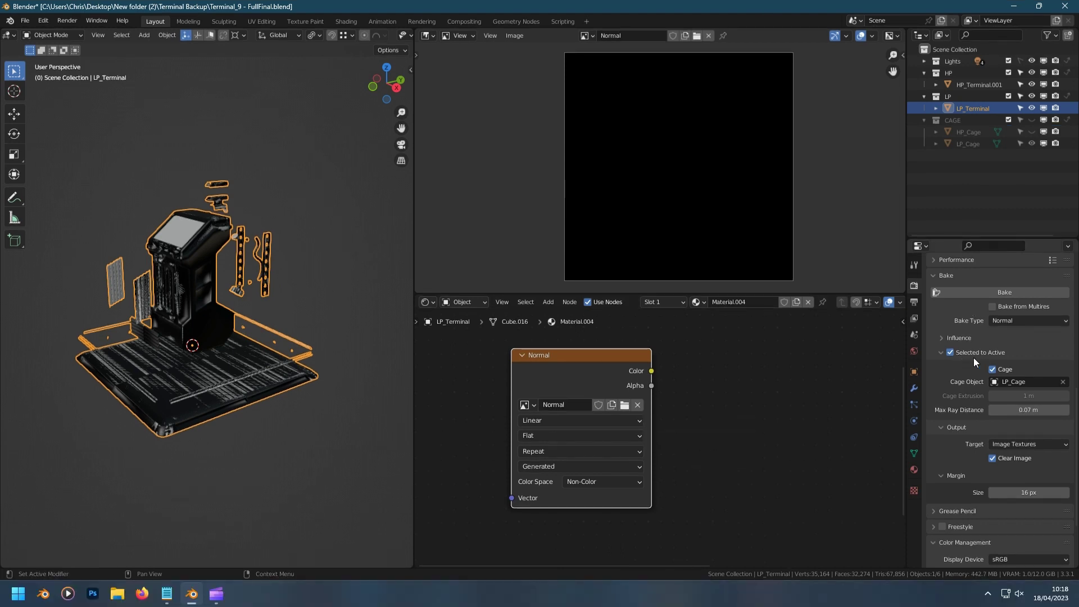
- Select HP_Terminal.001, then LP_Terminal as active, and bake the normal map
left_click(979, 85, "ctrl")
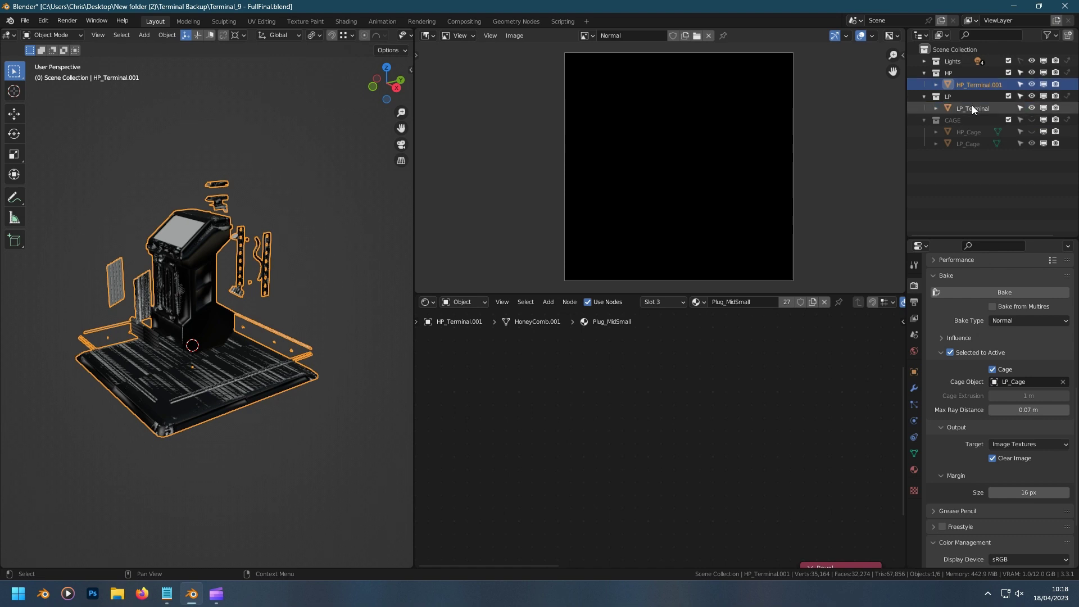
left_click(973, 110, "ctrl")
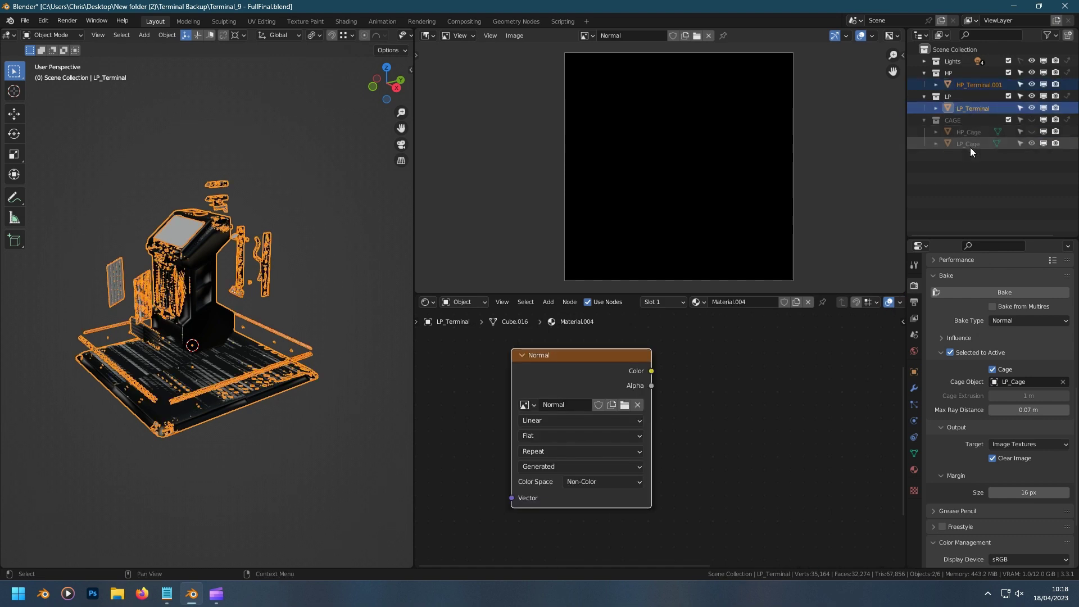
left_click(988, 293)
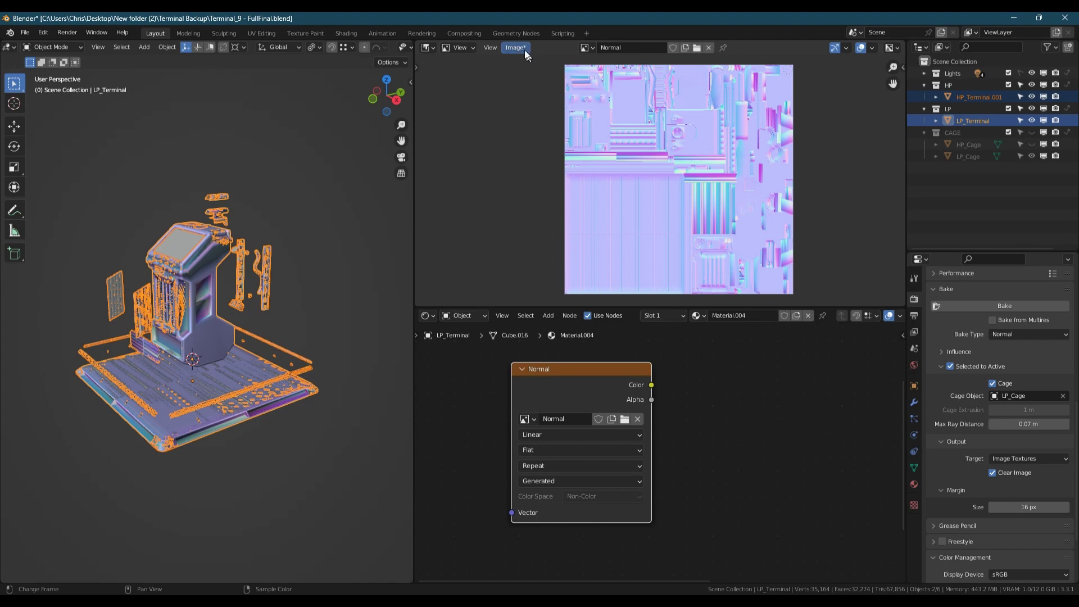
- Save the baked image as Normal.png in the Terminal Backup folder via Save As
left_click(525, 50)
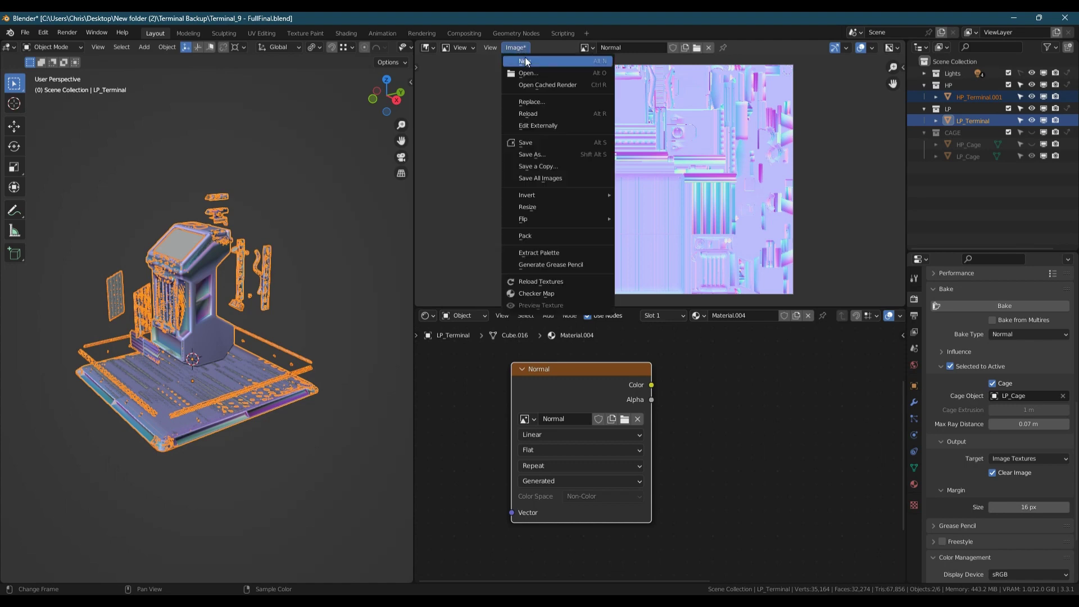
left_click(544, 159)
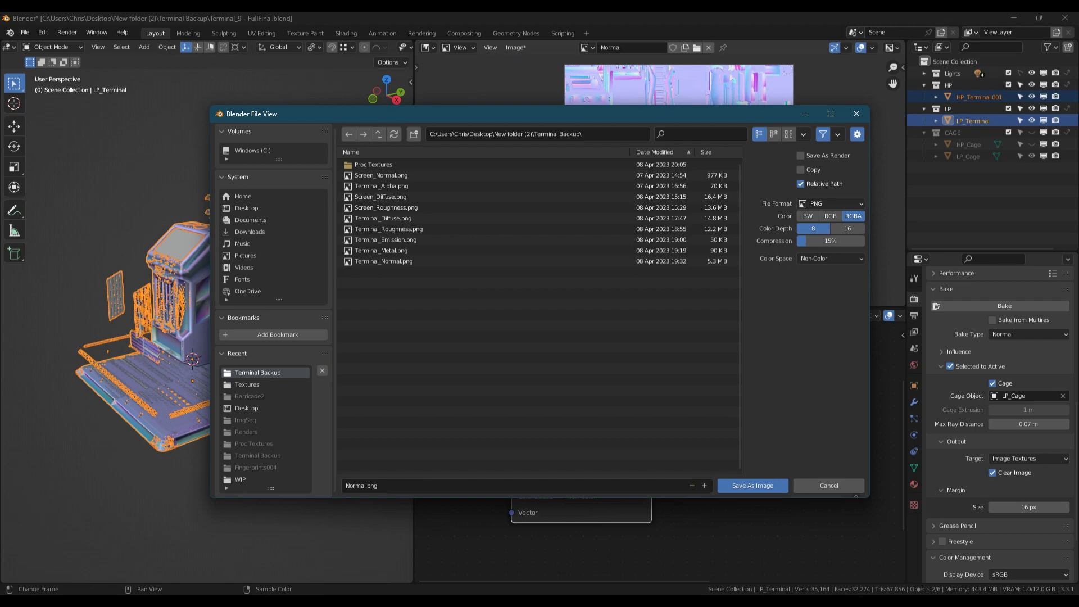
left_click(246, 208)
left_click(756, 485)
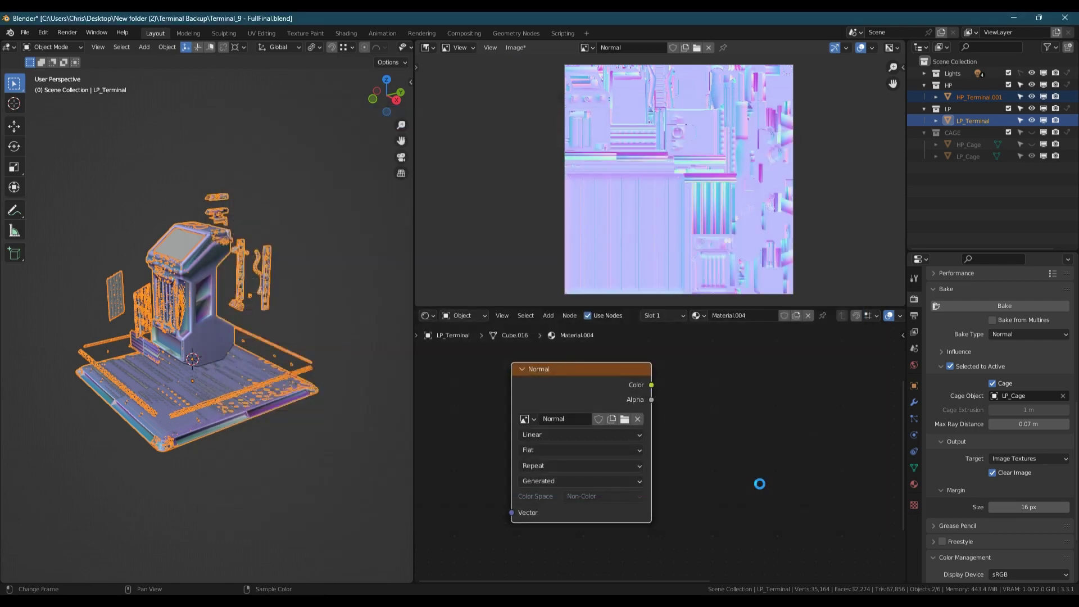
- Frame all nodes and add a Normal Map node to the material
key("Home")
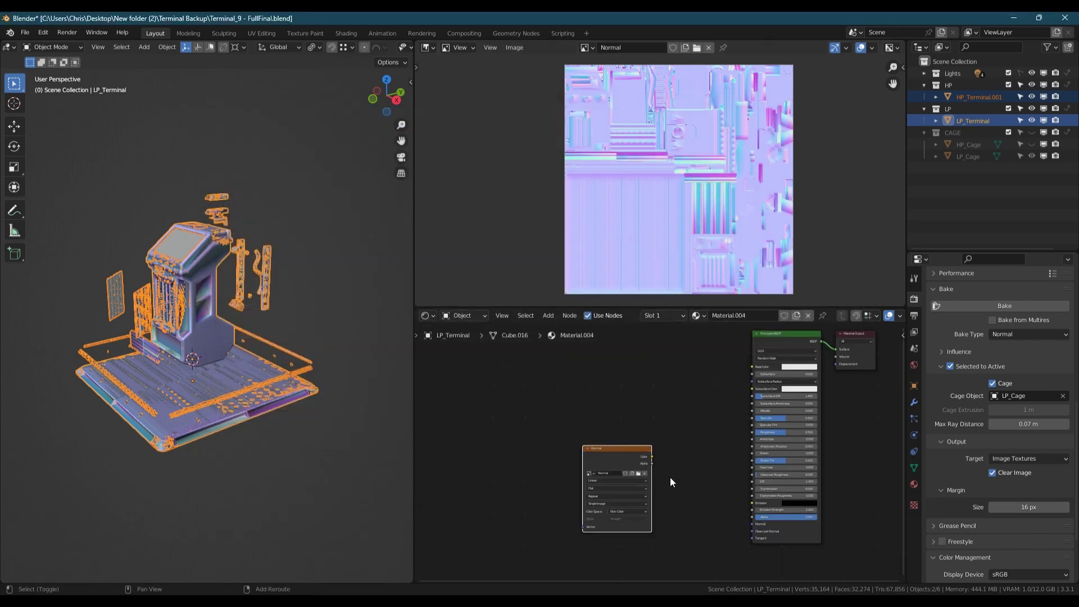
key("shift+a")
left_click(650, 461)
type("no")
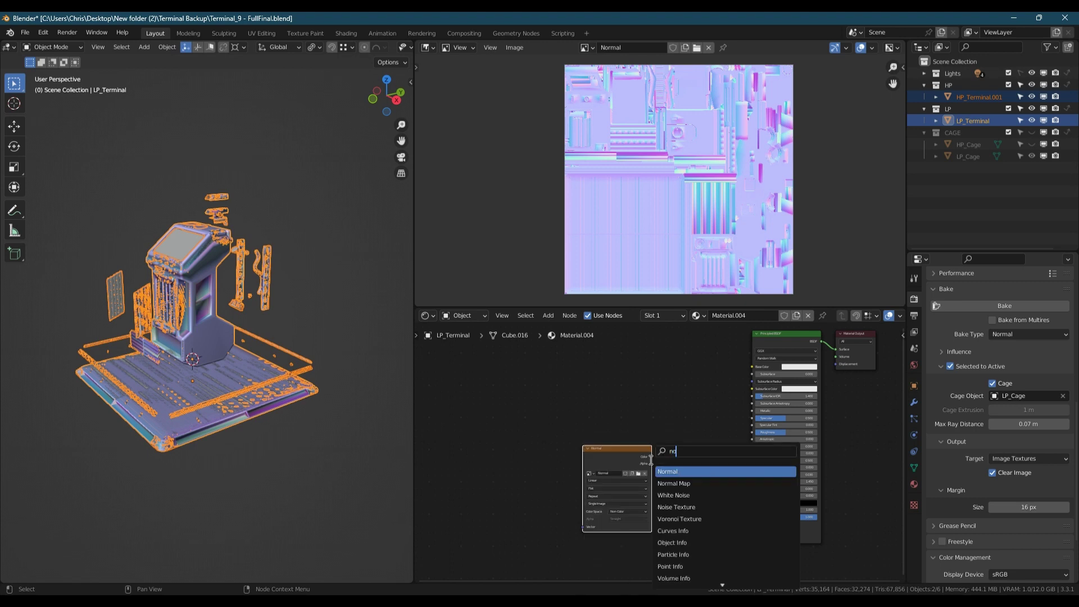
key("Down")
key("Return")
left_click(653, 460)
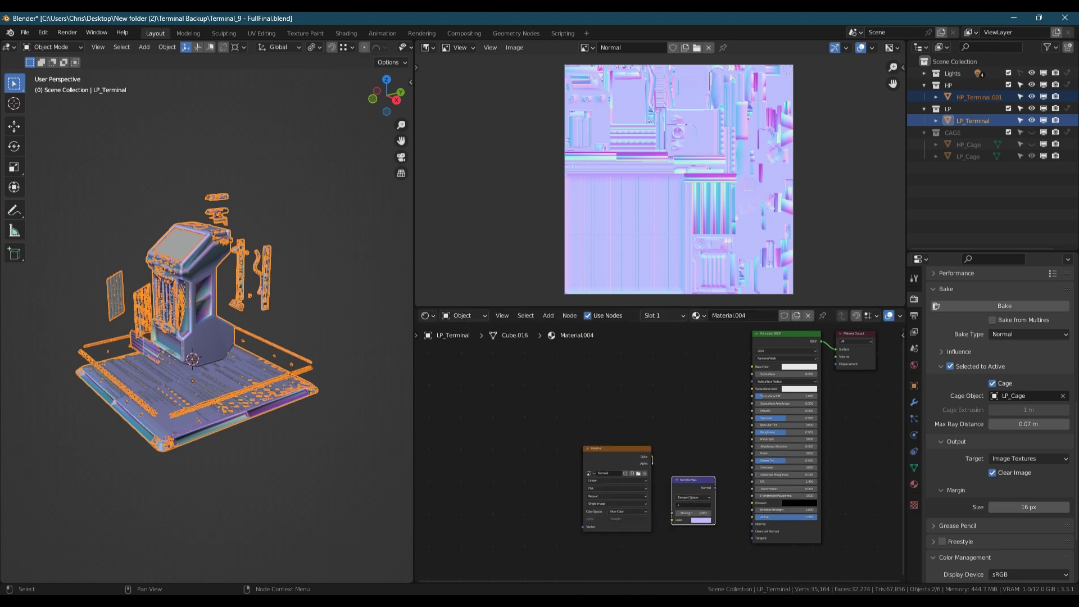
- Link the Normal image colour into the Normal Map, and its output into BSDF Normal
left_click_drag(652, 457, 659, 464)
left_click_drag(670, 519, 673, 520)
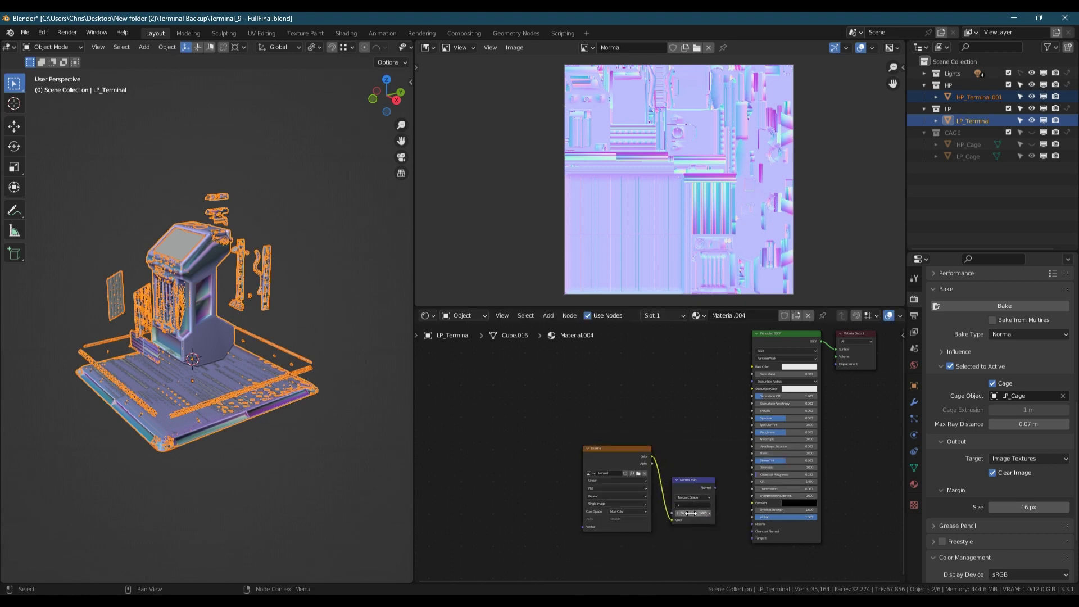
left_click_drag(715, 488, 753, 524)
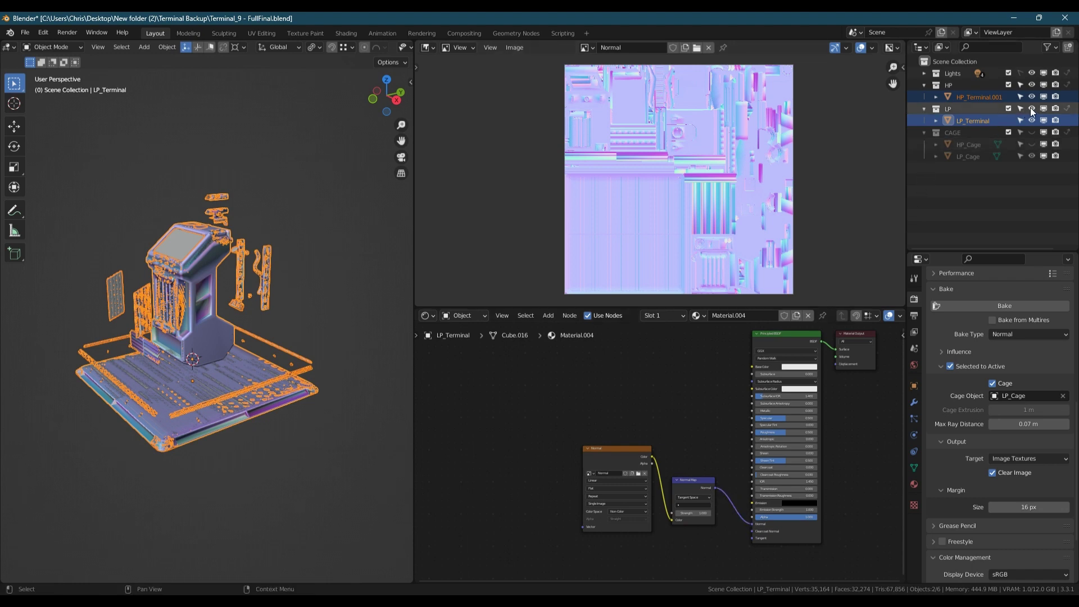
- Hide the high-poly collection and preview the terminal in rendered shading
left_click(1031, 85)
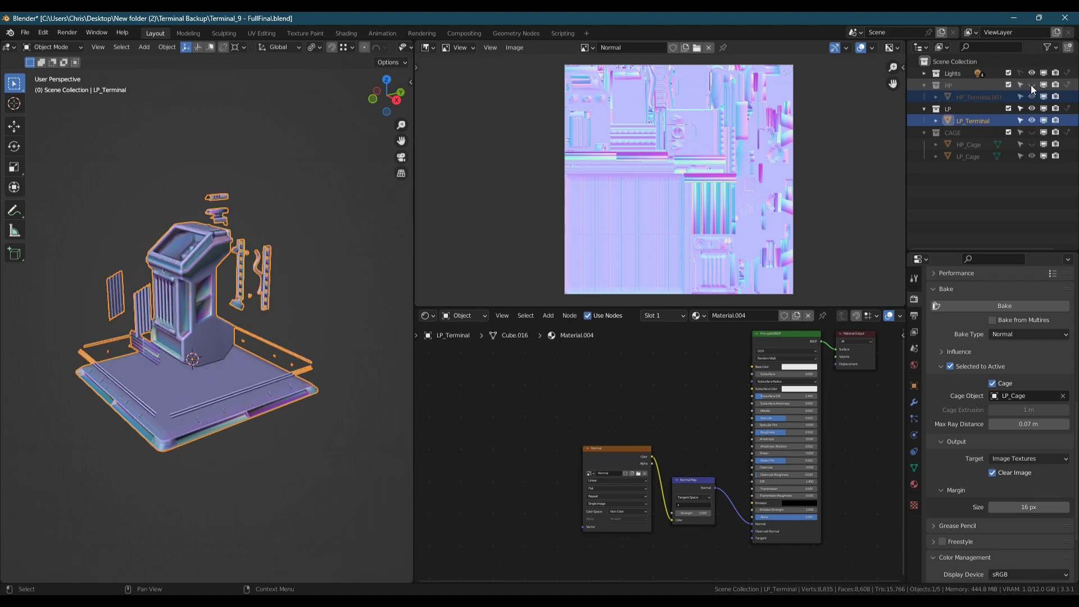
scroll(400, 50, "down", 5)
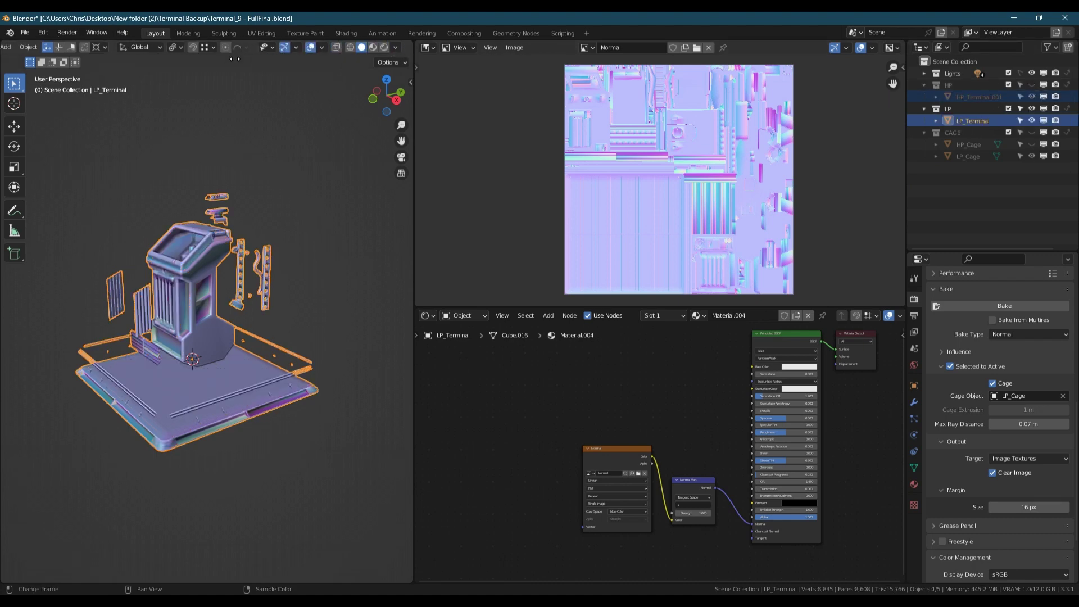
left_click(387, 48)
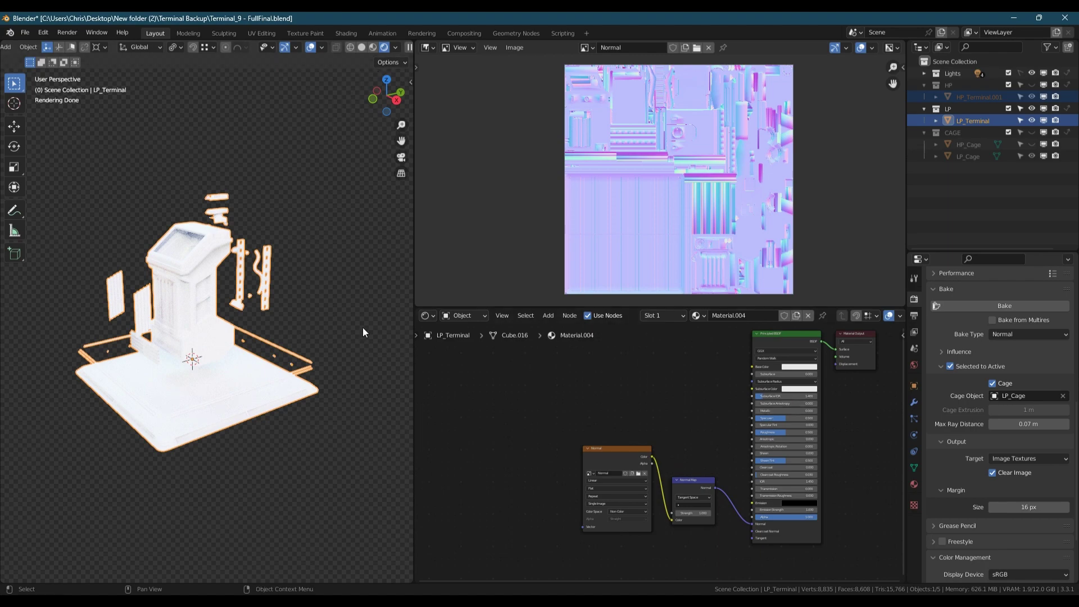
left_click_drag(414, 287, 636, 310)
scroll(717, 400, "up", 3)
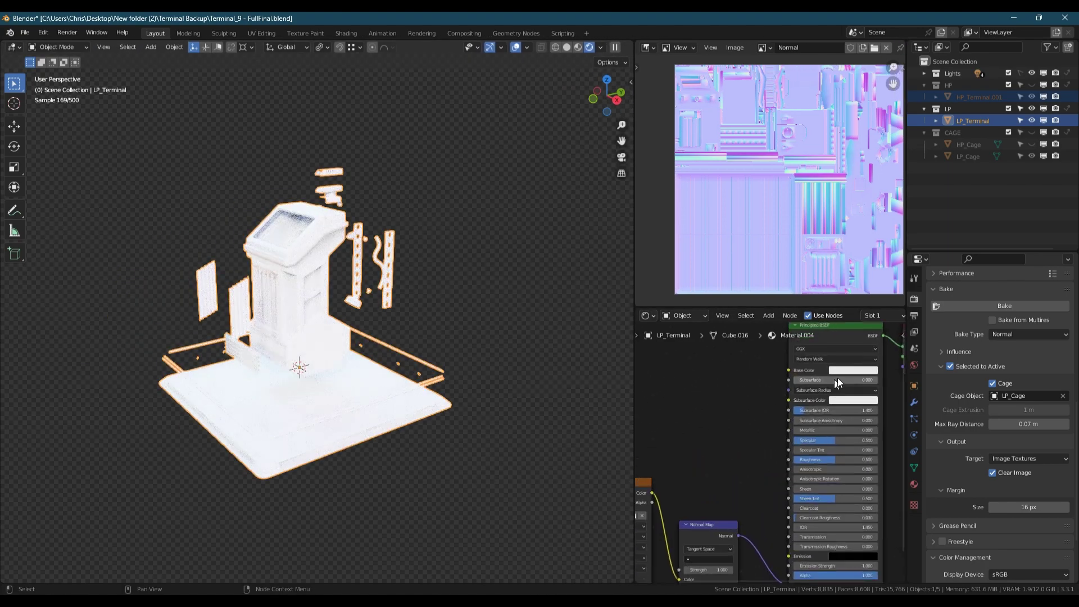
- Darken the base colour to near black, set Metallic 0 and Roughness 0.354
left_click(855, 370)
left_click_drag(909, 240, 907, 289)
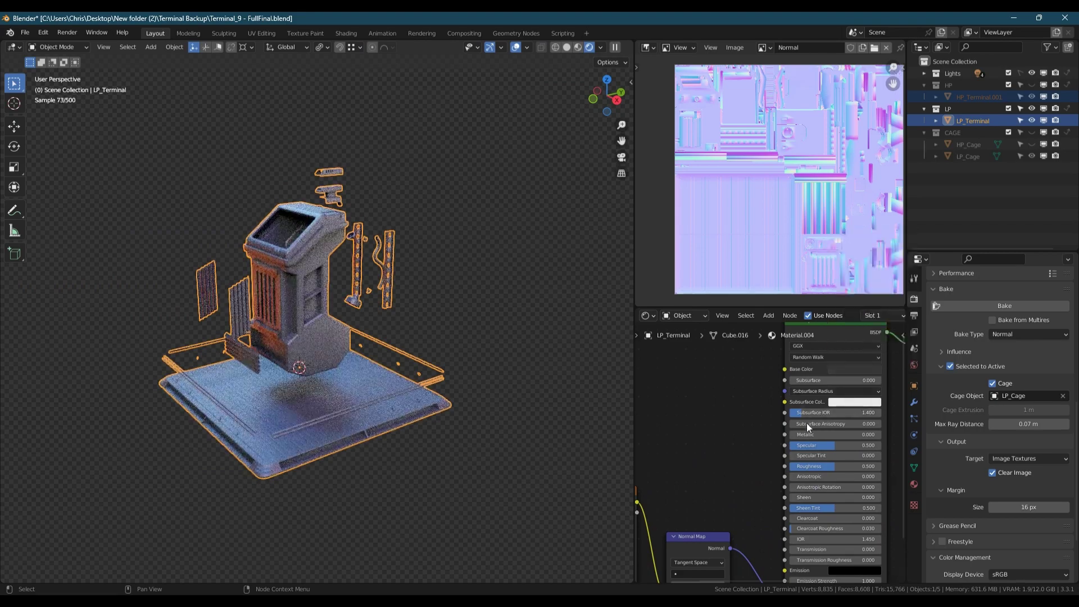
left_click_drag(808, 435, 914, 442)
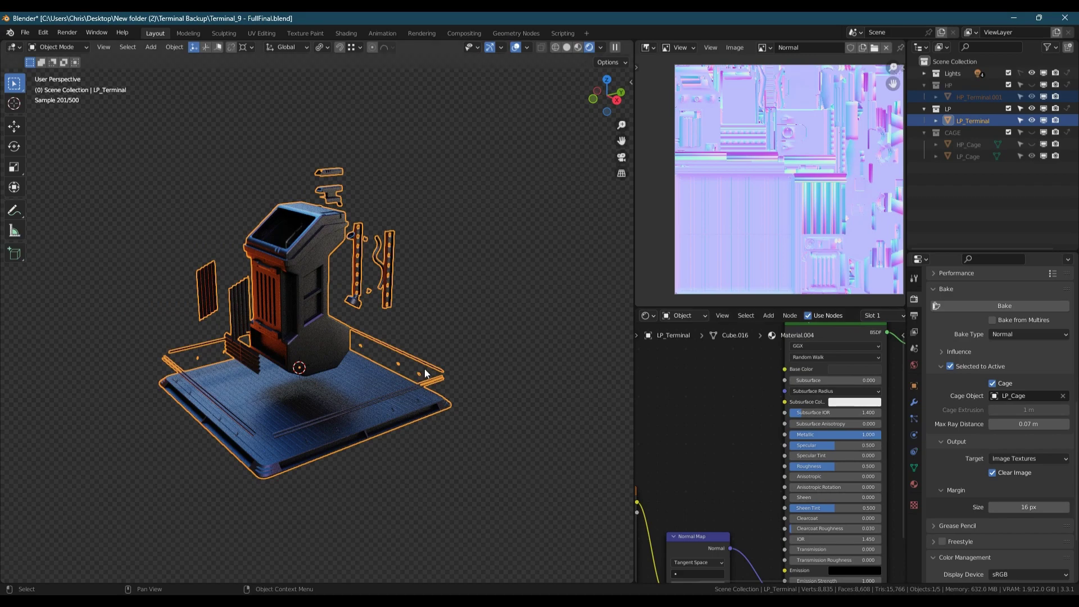
middle_click_drag(424, 369, 322, 359)
scroll(286, 360, "up", 5)
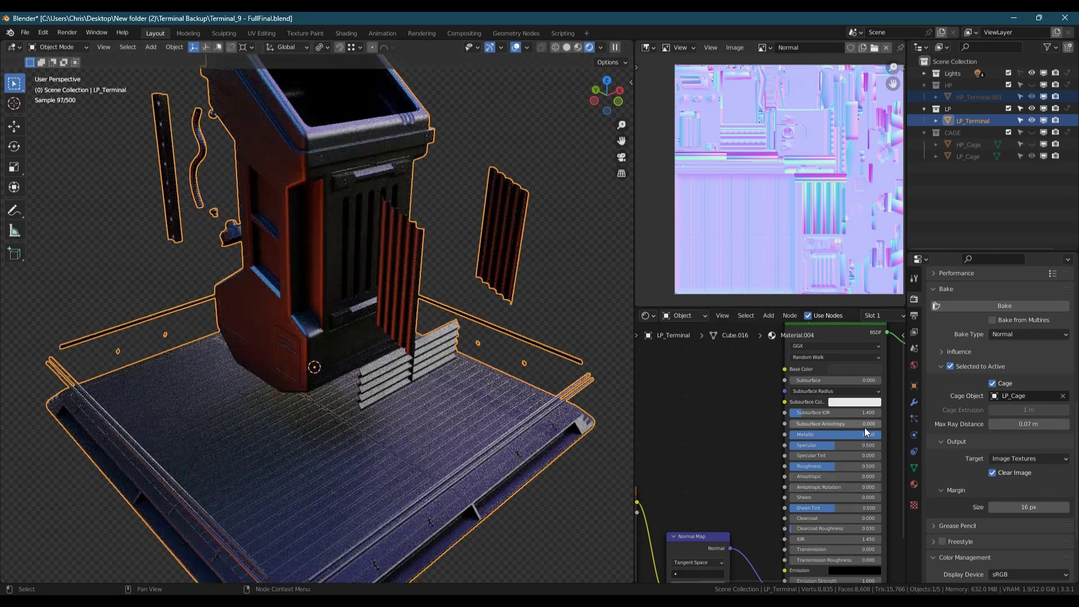
left_click_drag(877, 435, 718, 432)
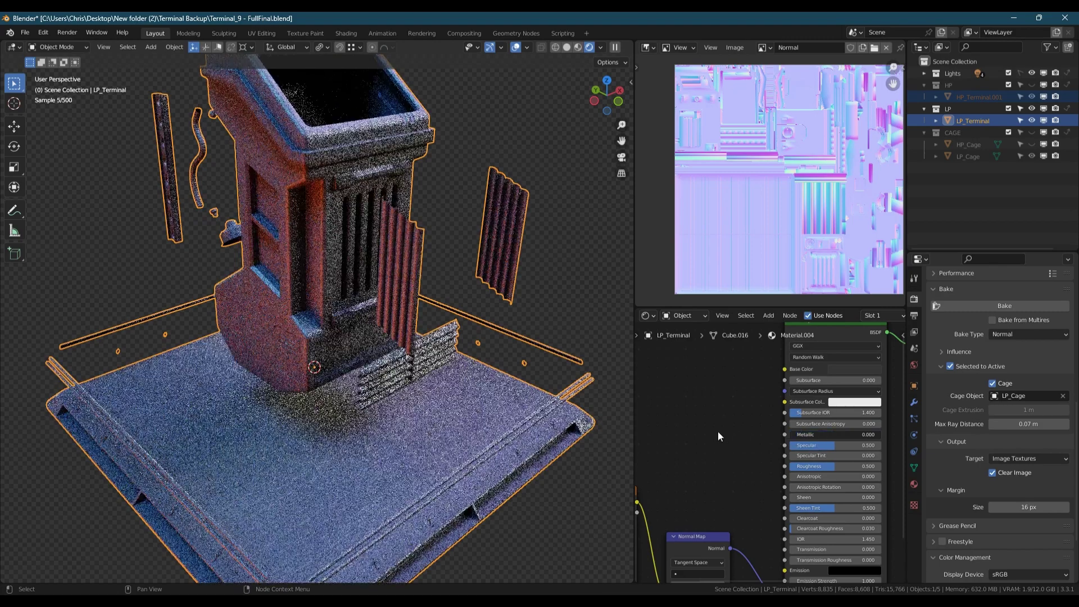
left_click_drag(855, 467, 821, 470)
middle_click_drag(354, 388, 379, 478)
scroll(376, 478, "up", 5)
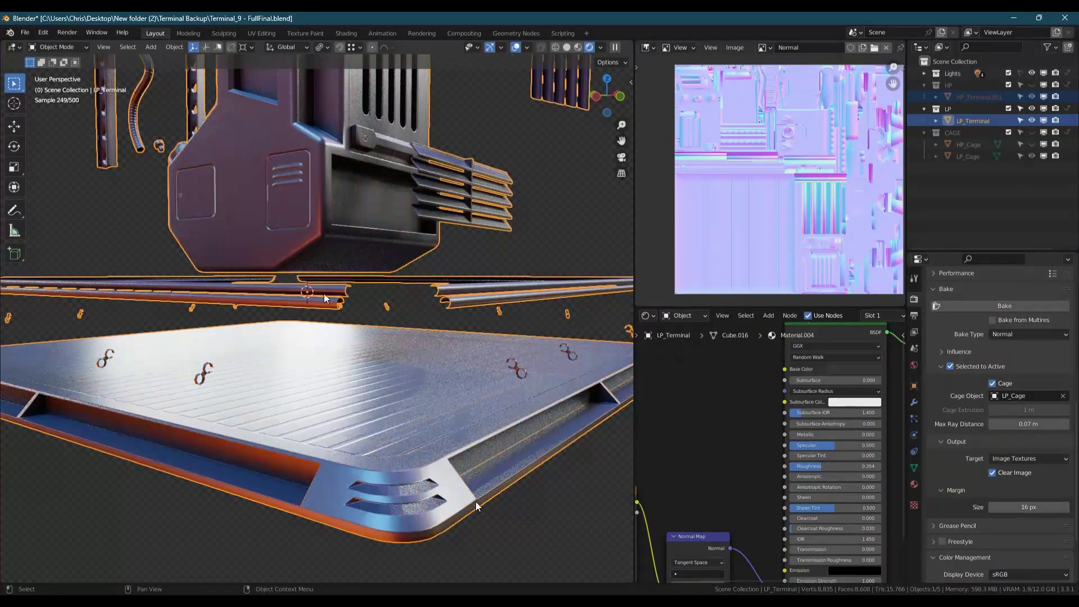
- Orbit and zoom around the rendered terminal to inspect the baked hatch and vent detail
middle_click_drag(323, 293, 300, 323)
scroll(299, 323, "up", 5)
scroll(228, 367, "up", 3)
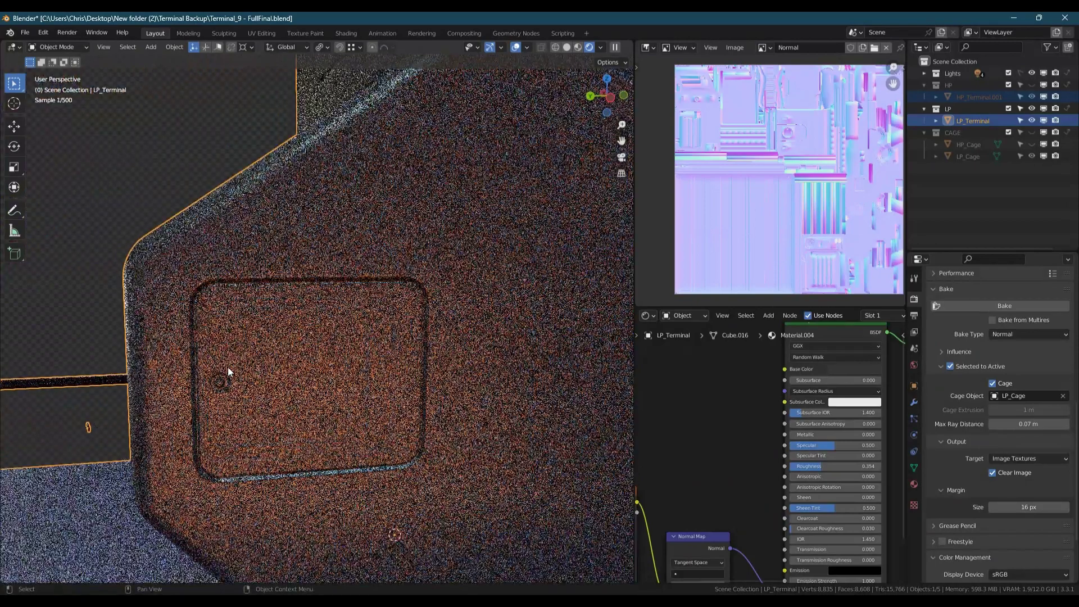
middle_click_drag(227, 367, 302, 354)
scroll(268, 339, "up", 2)
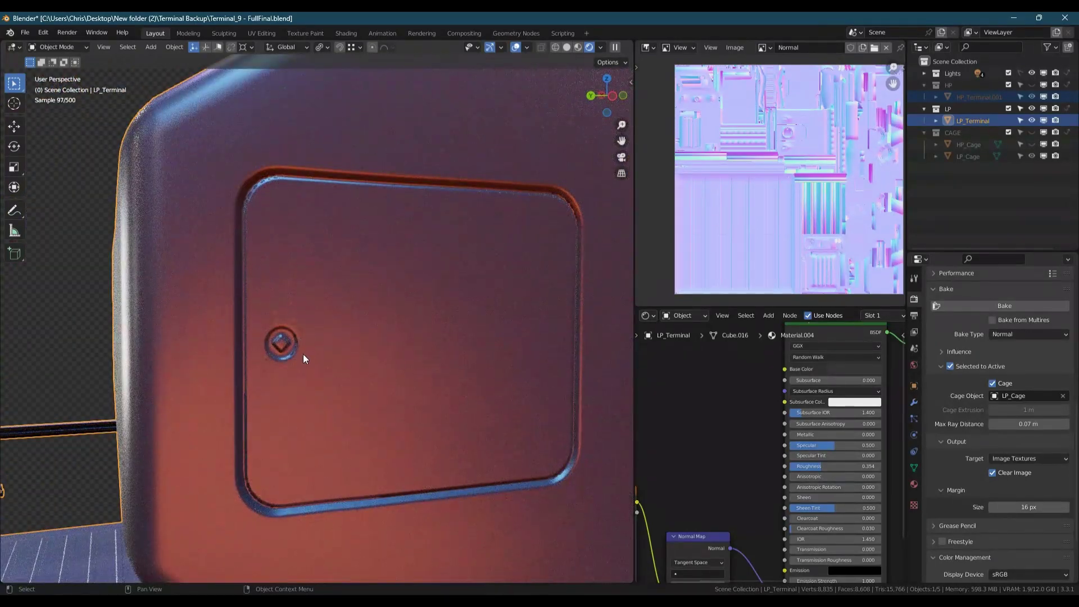
scroll(303, 354, "down", 8)
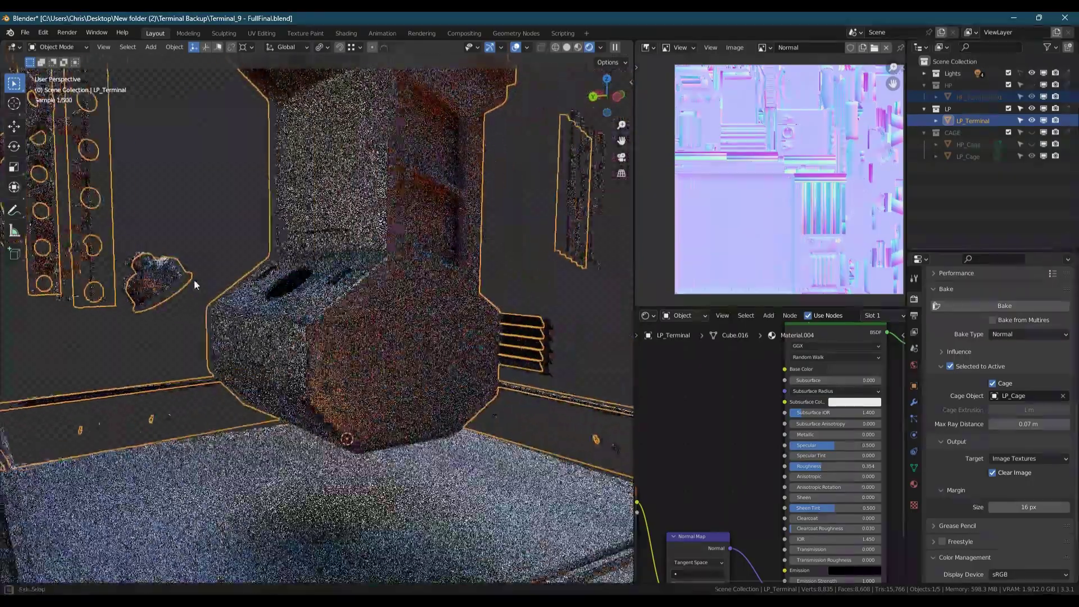
middle_click_drag(194, 279, 426, 449)
scroll(299, 295, "up", 5)
scroll(299, 295, "down", 5)
scroll(380, 236, "up", 5)
scroll(366, 290, "down", 5)
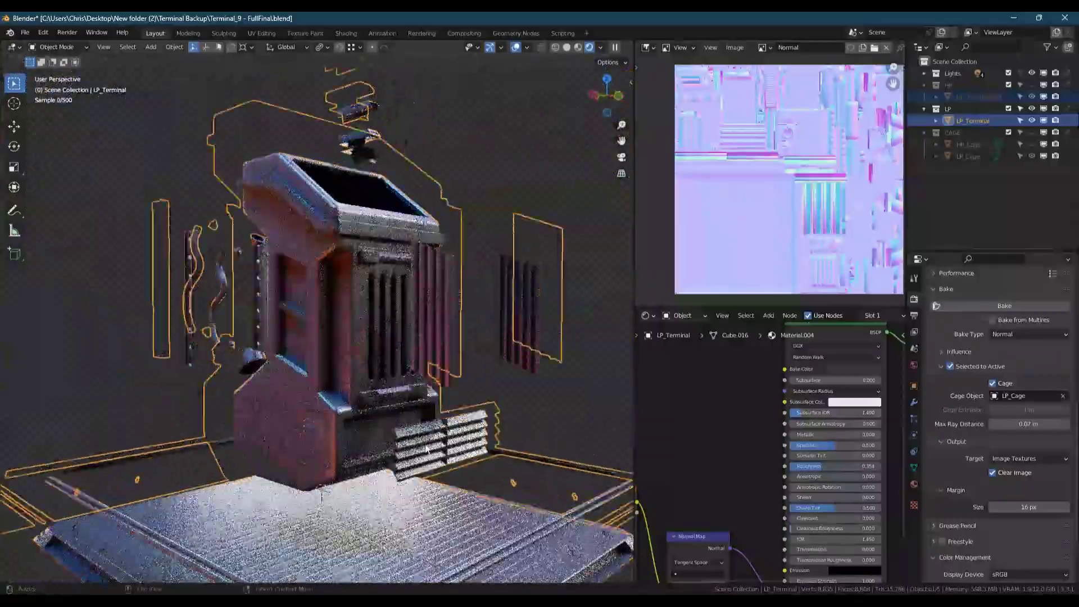
scroll(426, 450, "up", 5)
scroll(337, 422, "up", 3)
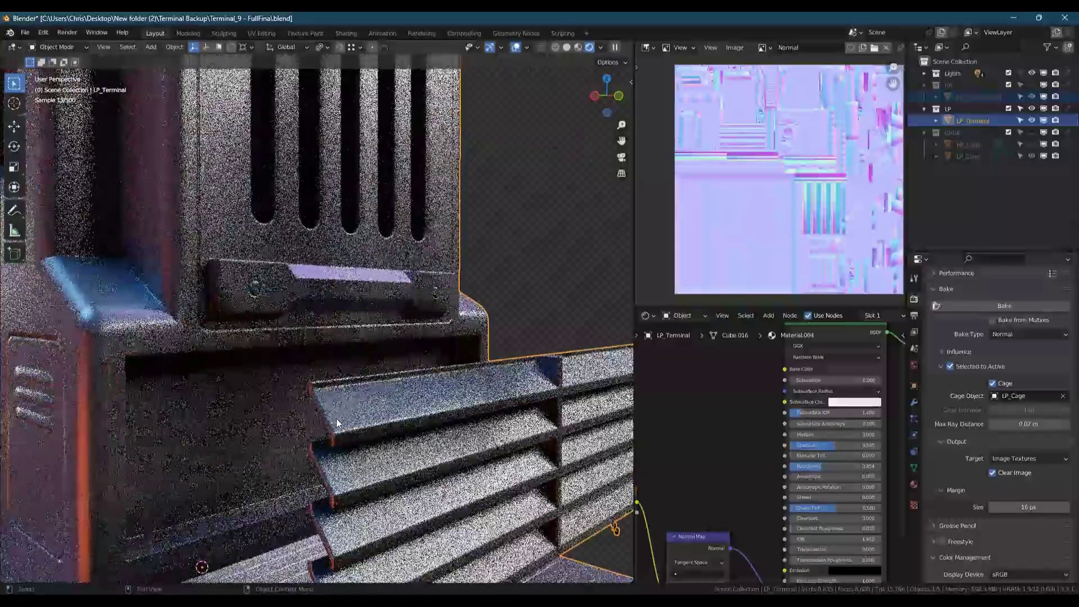
middle_click_drag(336, 420, 363, 317)
scroll(357, 416, "down", 8)
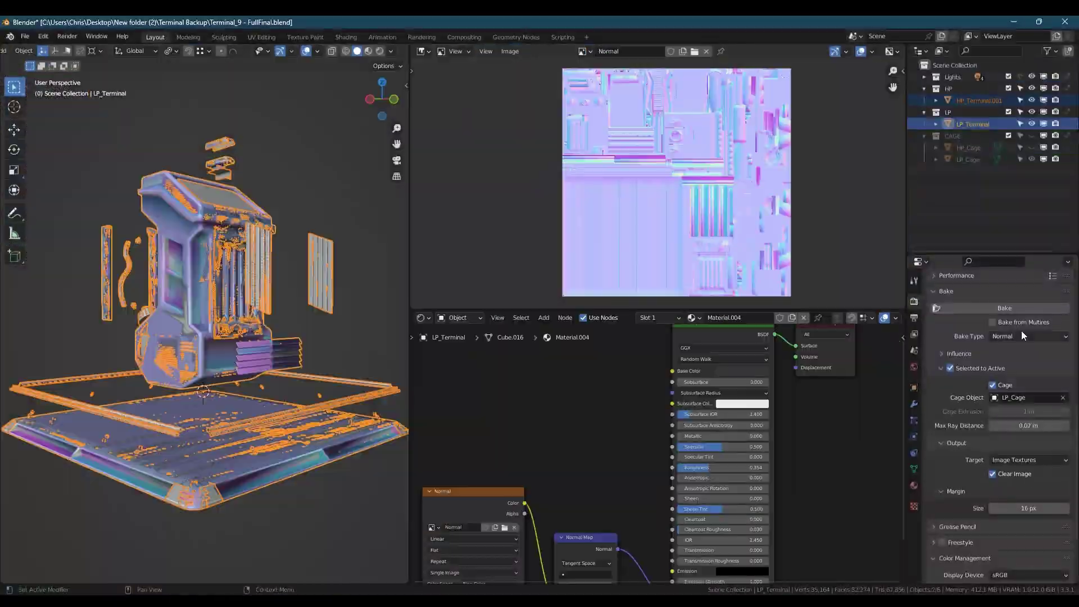
left_click(1021, 333)
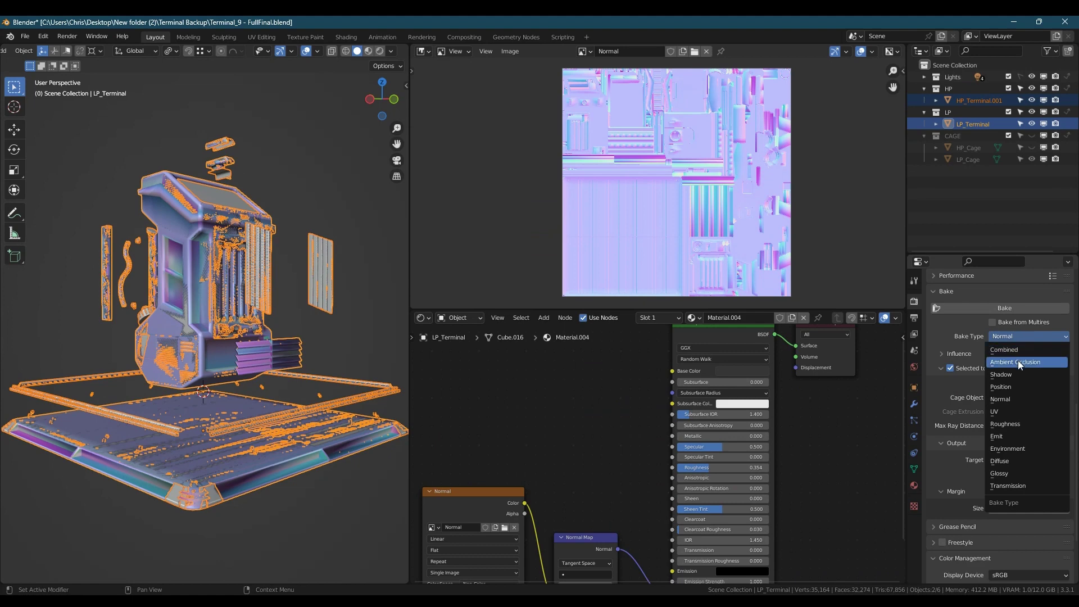
- Switch the bake type to Ambient Occlusion and create a blank image named Ambient_Occlusion
left_click(1018, 361)
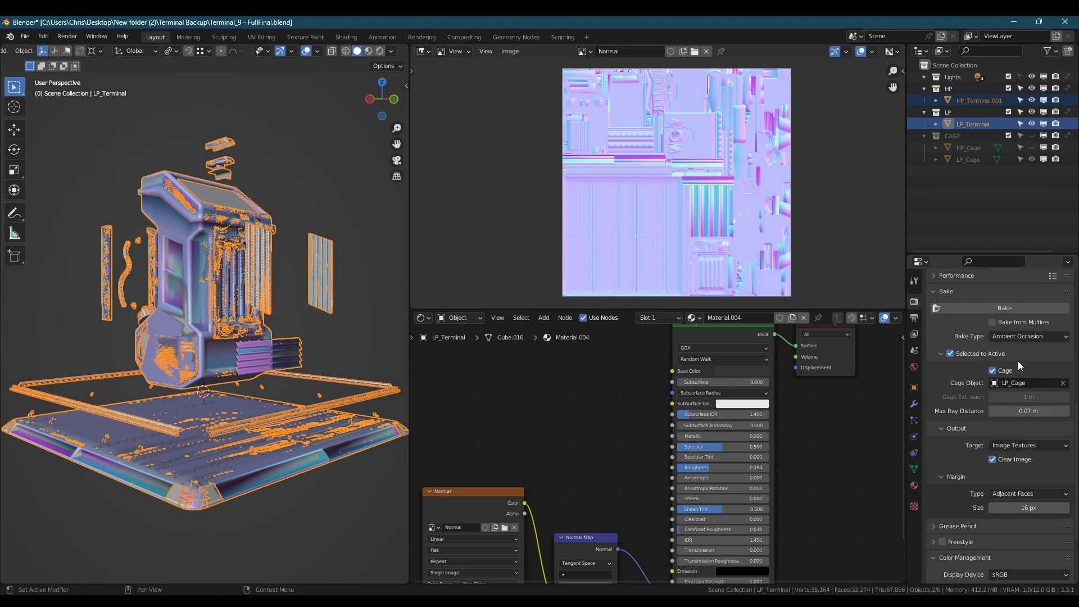
left_click(708, 52)
left_click(640, 51)
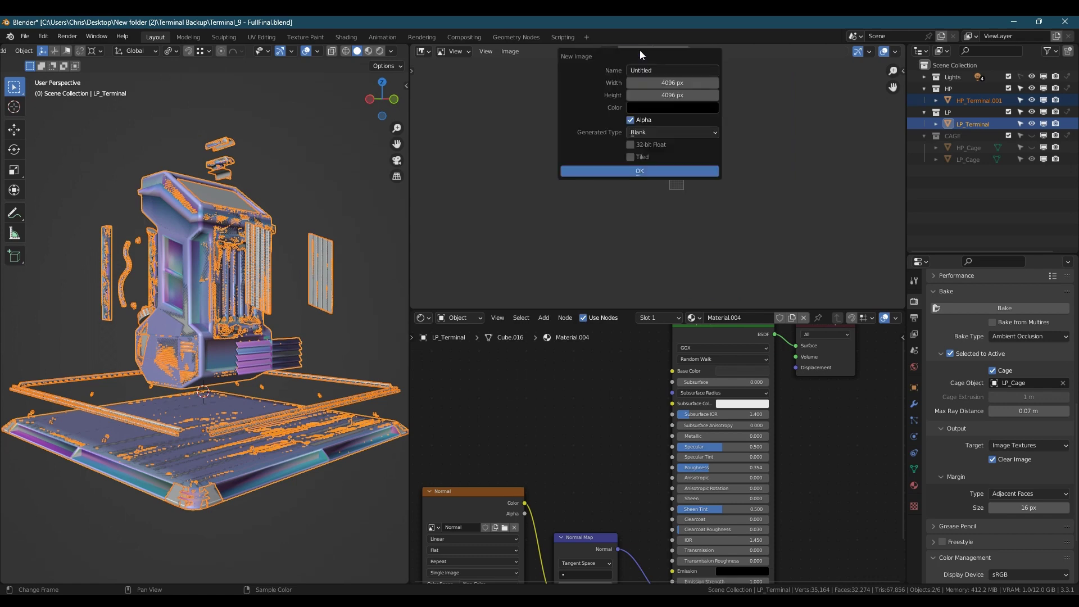
type("Ambient_Occlusion")
left_click(676, 173)
middle_click_drag(595, 356, 645, 422)
- Add another Image Texture node to the terminal's material
key("shift+a")
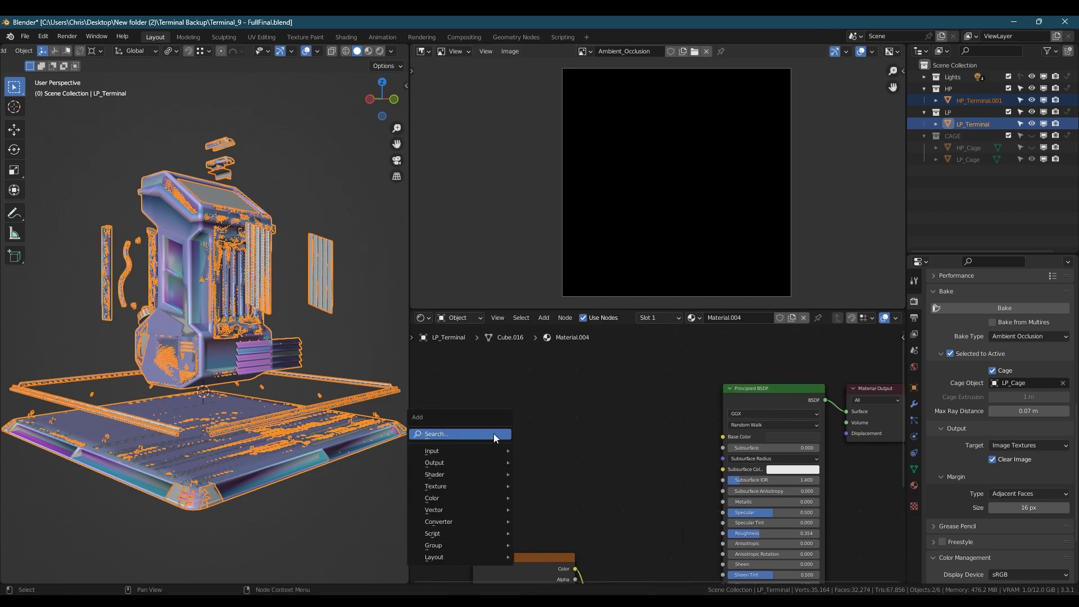
left_click(496, 433)
type("image")
key("Return")
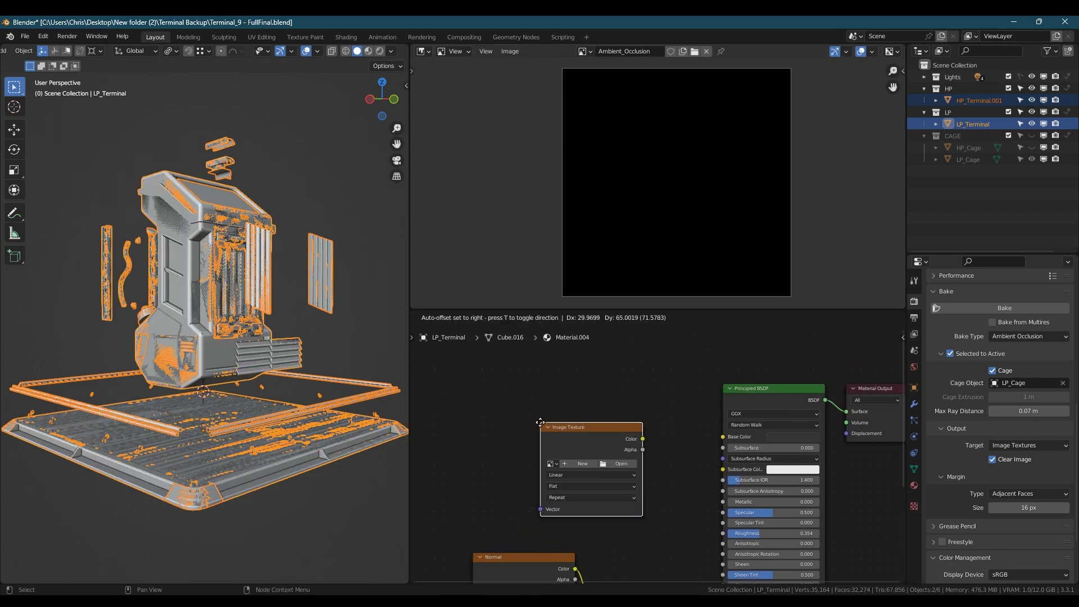
left_click(538, 418)
- Load Ambient_Occlusion into the node and set its colour space to Non-Color
left_click(551, 463)
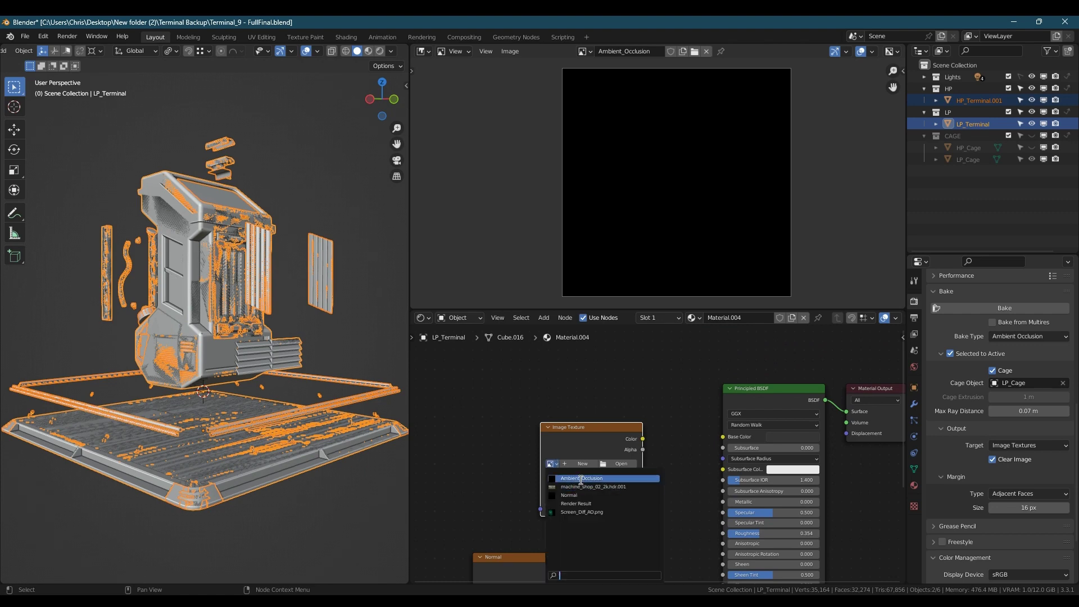
left_click(581, 478)
left_click(610, 519)
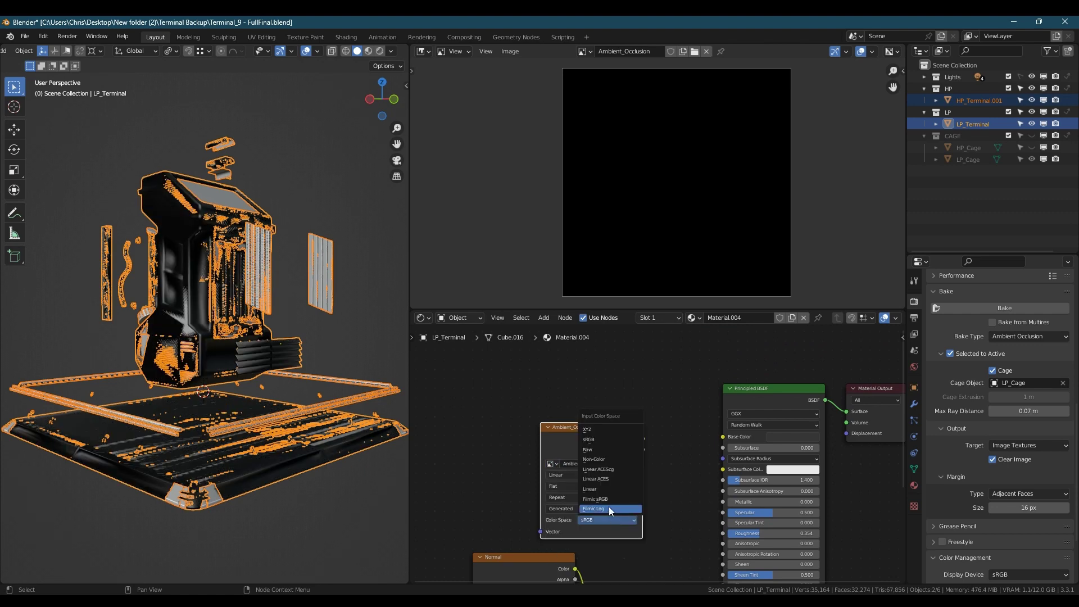
left_click(601, 460)
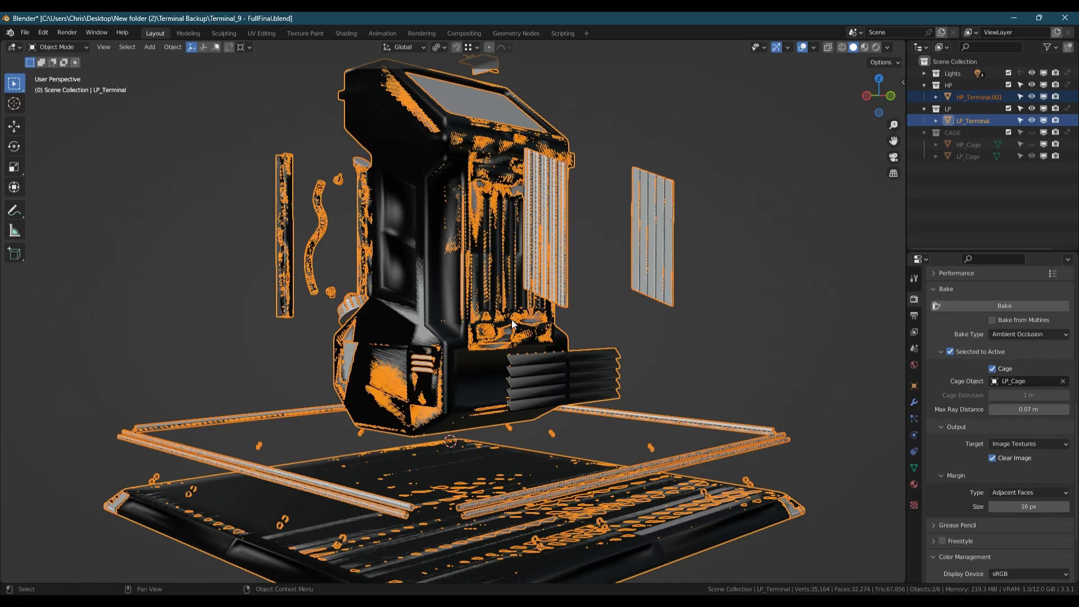
- Duplicate LP_Terminal in place and hide the high-poly and original low-poly collections
left_click(1031, 84)
key("shift+d")
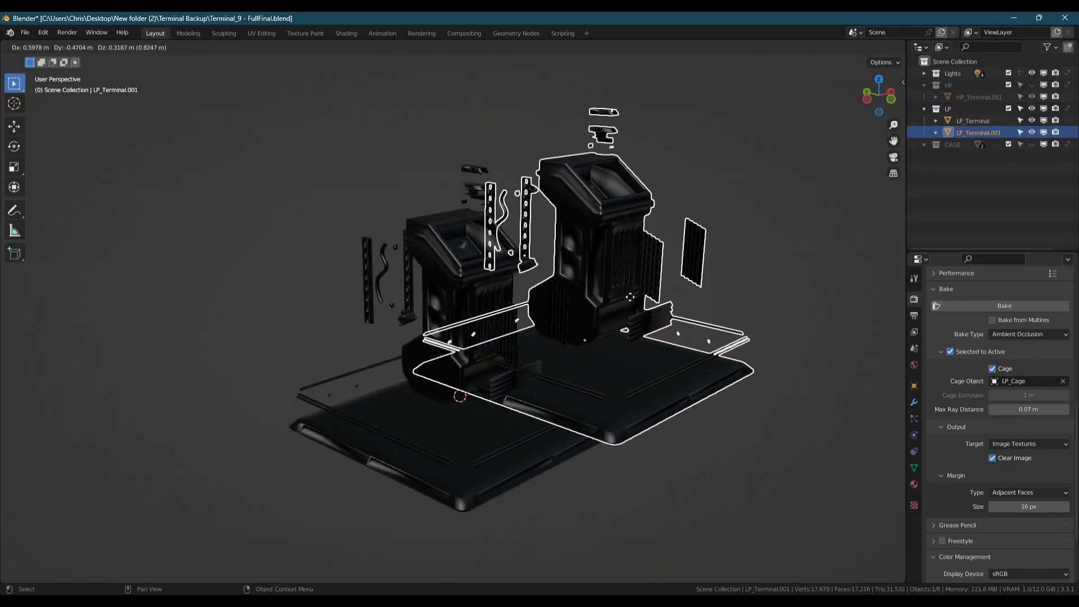
key("Escape")
left_click(1032, 108)
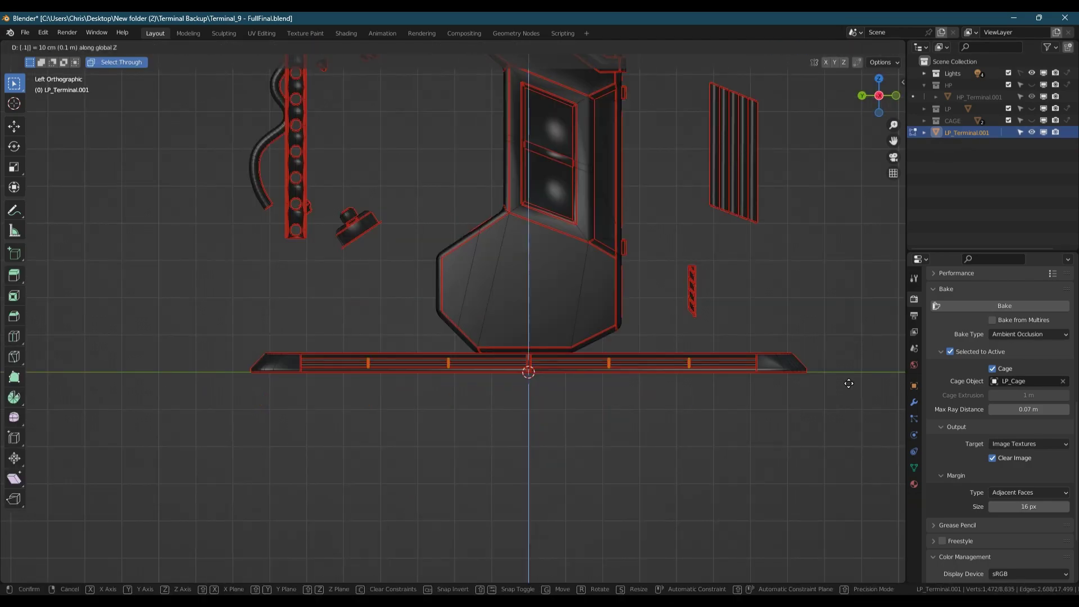
- Move the copy's exploded parts back together along Z and preview it rendered
middle_click_drag(848, 379, 664, 295)
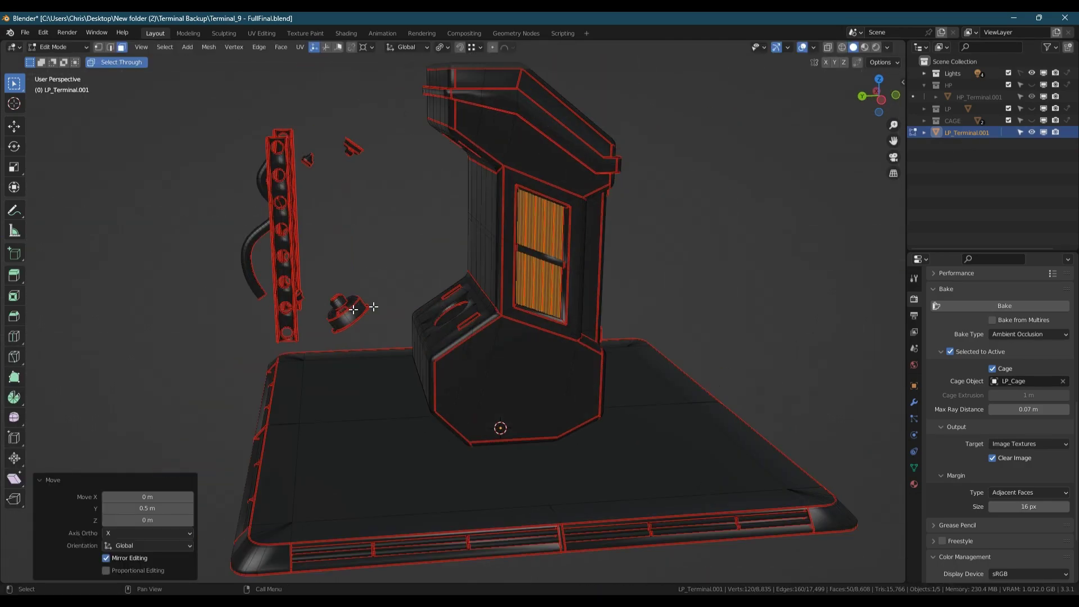
key("g")
key("z")
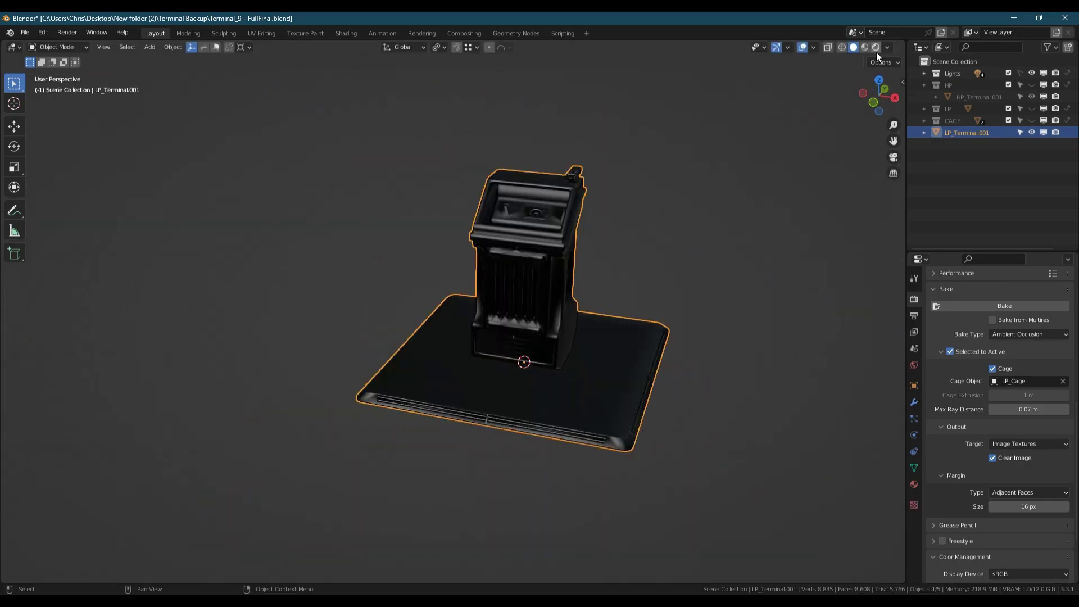
left_click(862, 47)
scroll(643, 261, "up", 5)
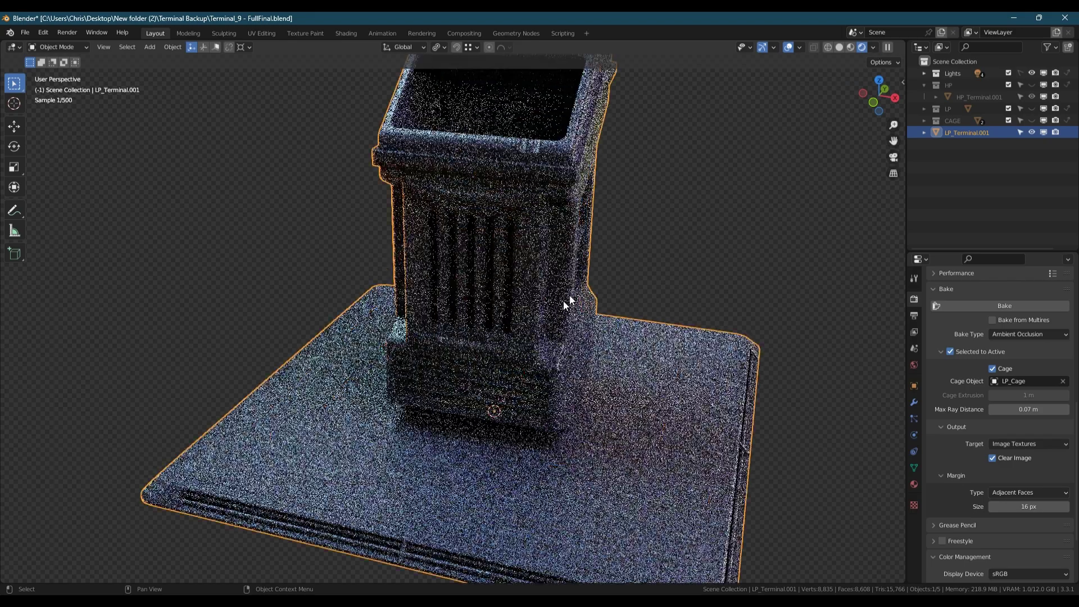
middle_click_drag(627, 304, 777, 298)
middle_click_drag(474, 301, 530, 345)
scroll(514, 386, "up", 5)
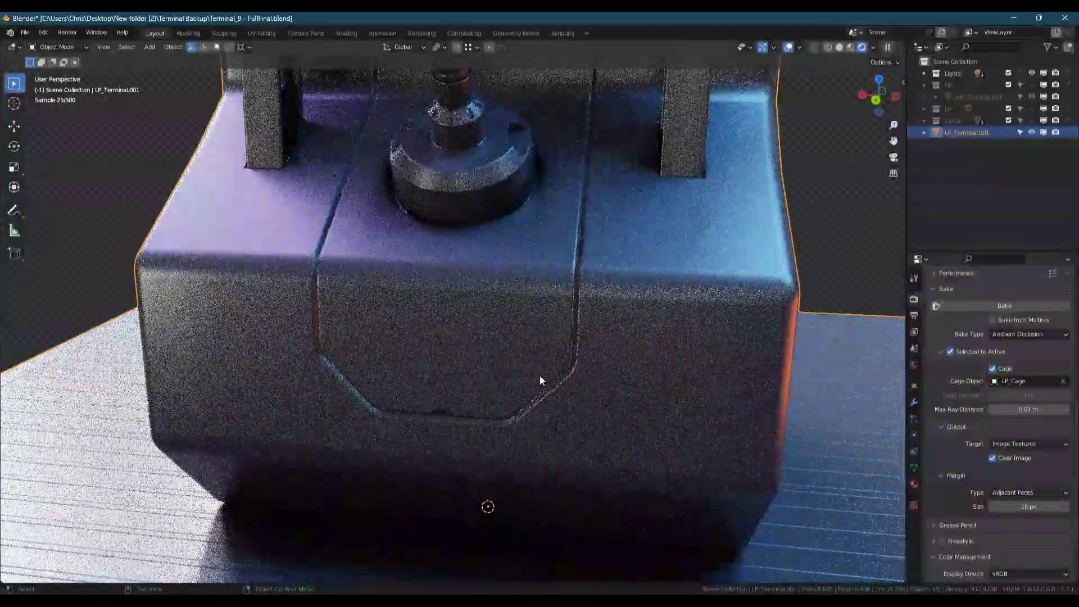
key("shift+alt+z")
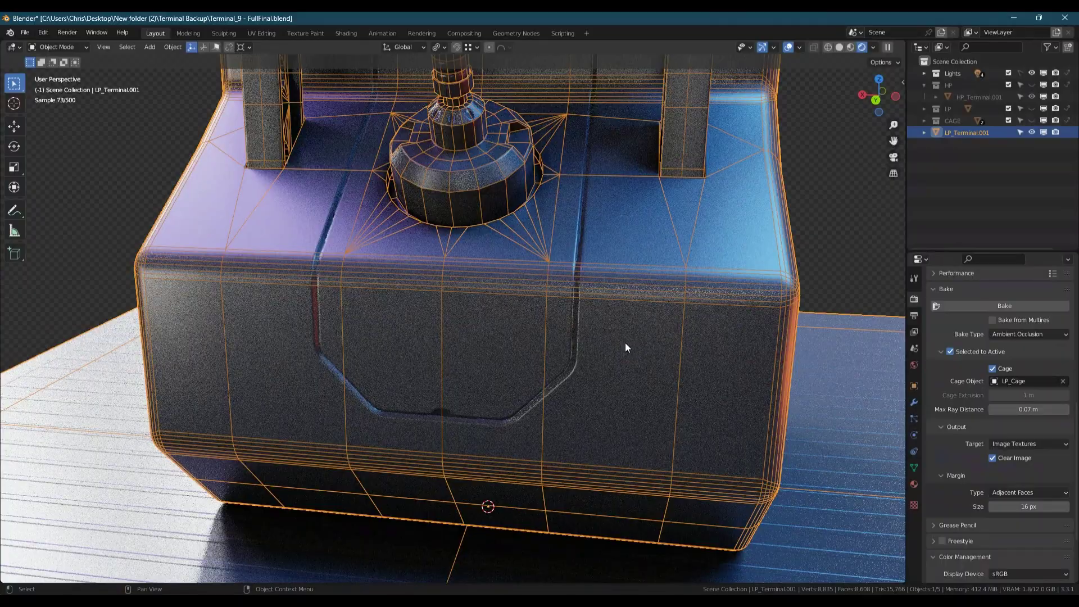
middle_click_drag(625, 344, 529, 389)
key("shift+alt+z")
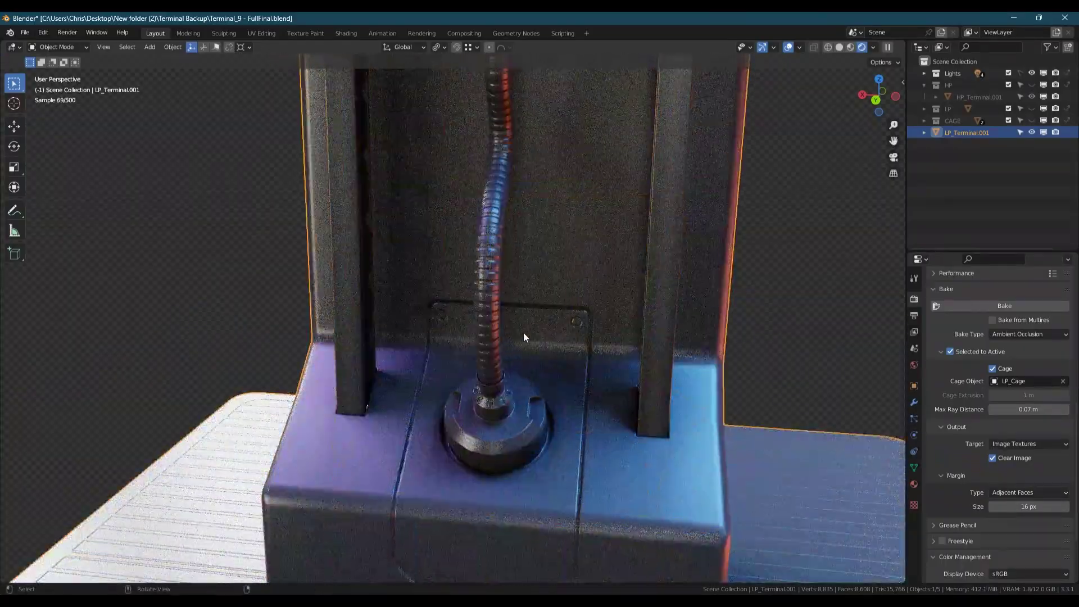
scroll(506, 331, "up", 5)
scroll(394, 292, "down", 5)
scroll(359, 240, "up", 6)
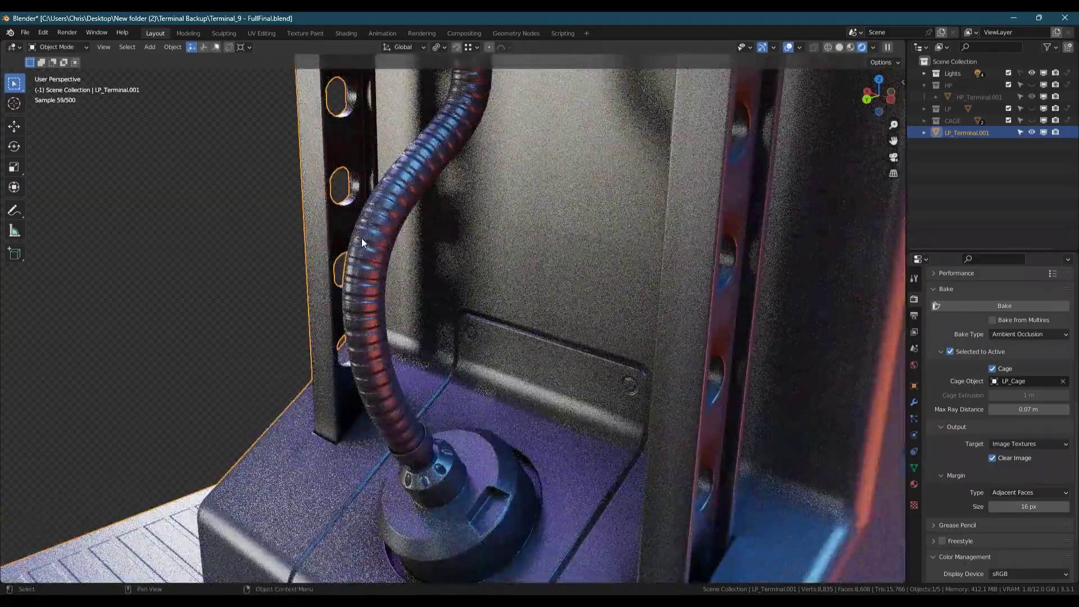
scroll(362, 238, "down", 6)
middle_click_drag(362, 238, 502, 405)
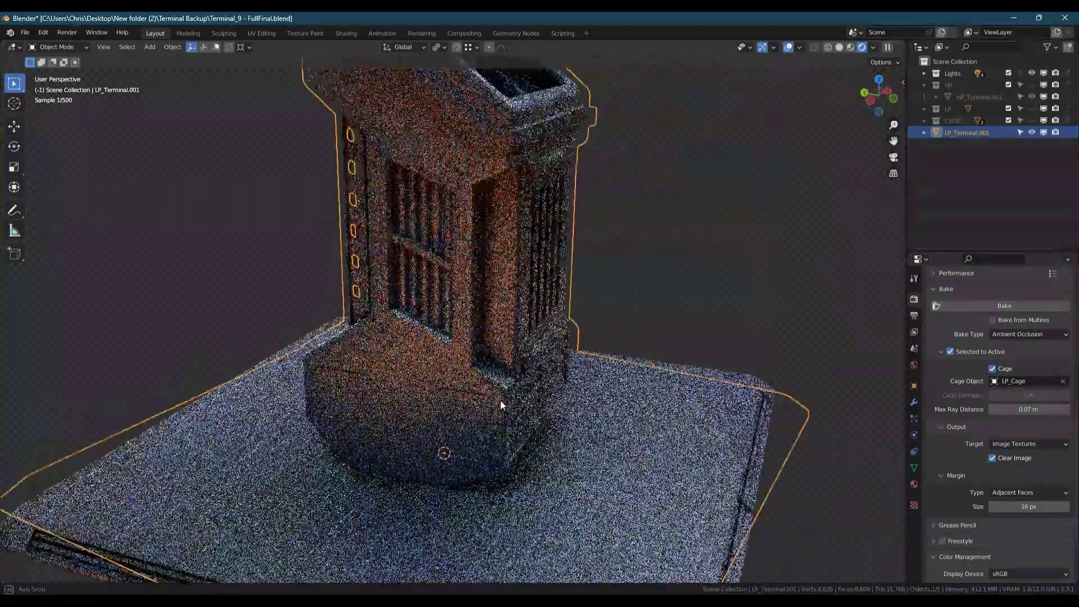